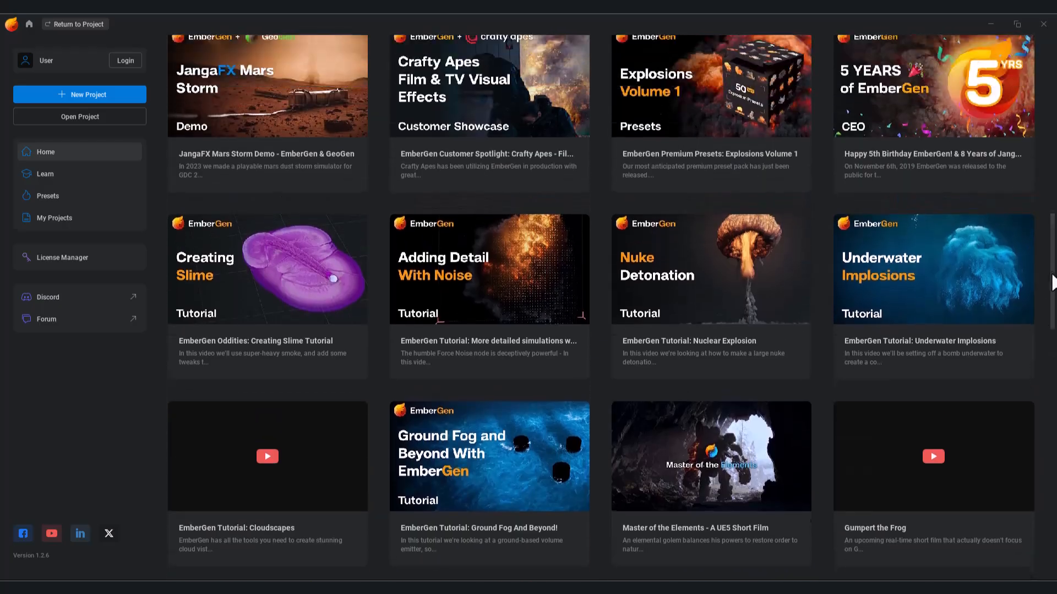
{"action": "scroll", "coordinate": [972, 149], "scroll_direction": "up", "scroll_amount": 5}
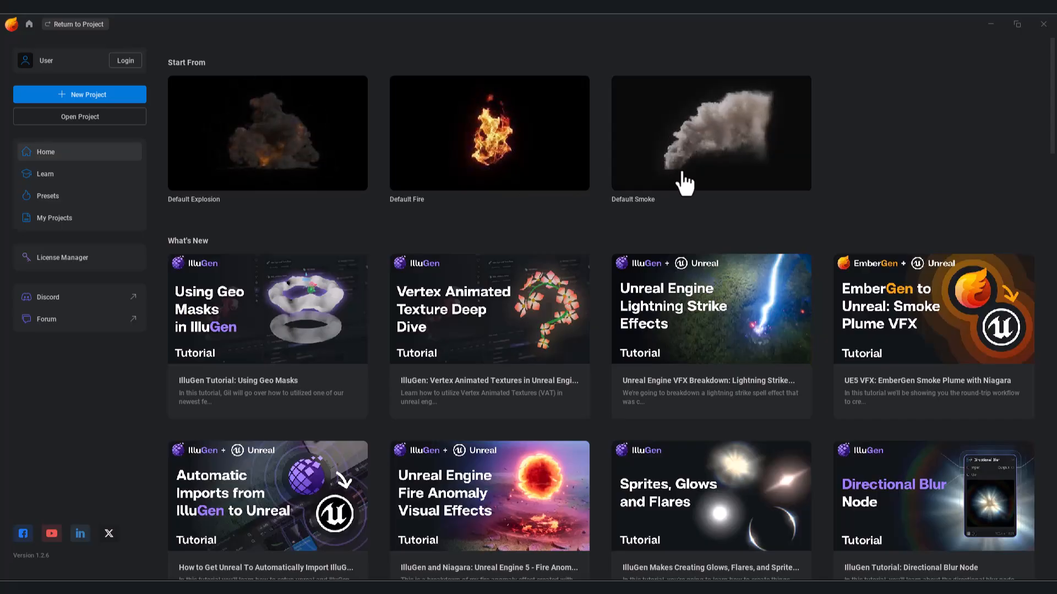
Step: Scroll back up to the Home page's Start From section and open the Default Explosion preset
{"action": "left_click", "coordinate": [306, 160]}
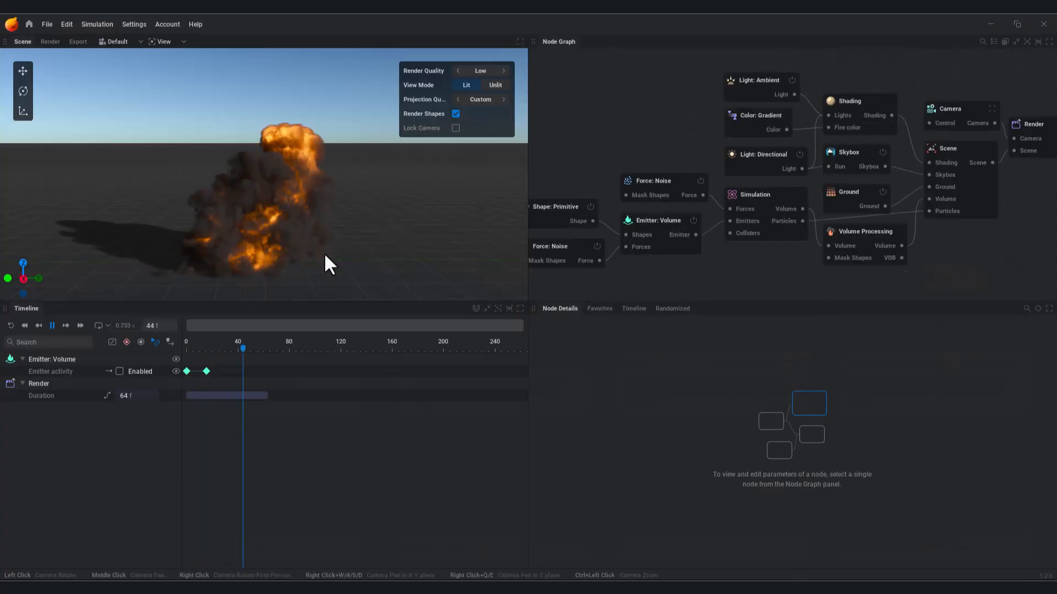
Step: Orbit the viewport around the explosion's smoke column and pan the Node Graph while the simulation plays
{"action": "left_click_drag", "start_coordinate": [321, 250], "coordinate": [278, 183]}
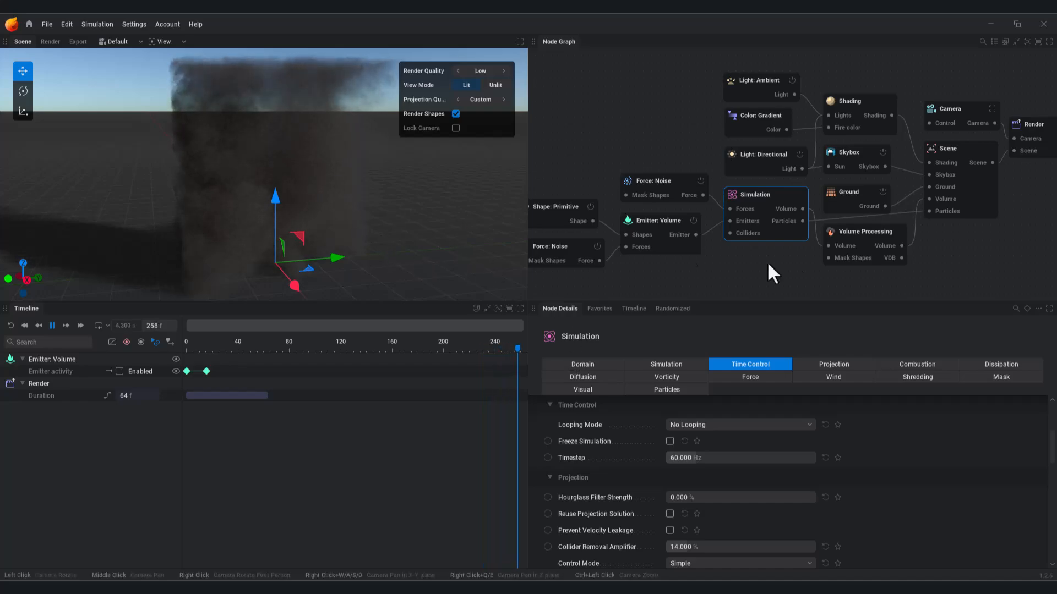
{"action": "right_click", "coordinate": [797, 262]}
{"action": "middle_click_drag", "start_coordinate": [745, 262], "coordinate": [719, 255]}
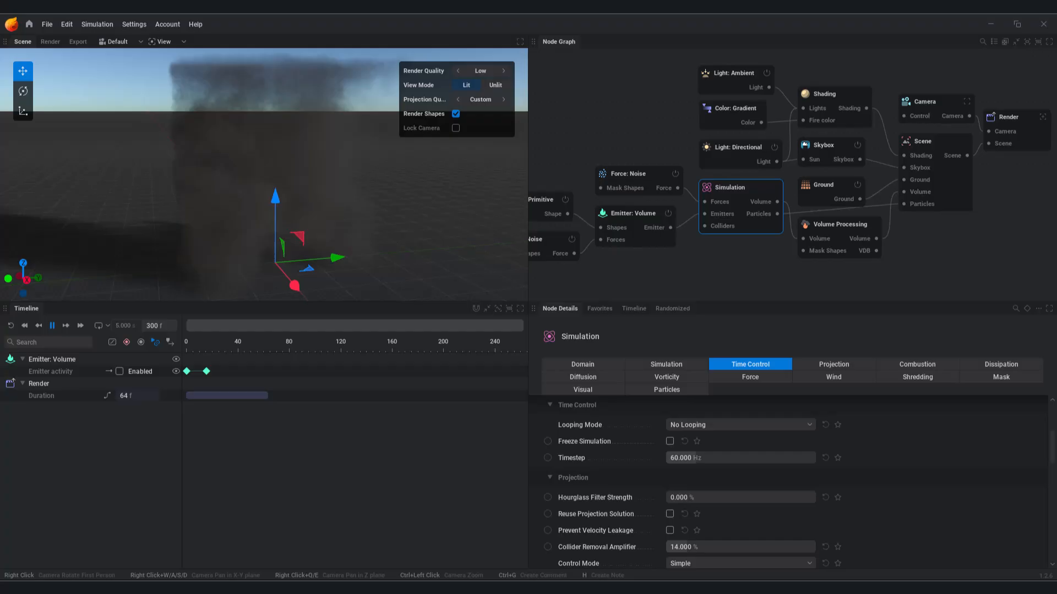
{"action": "right_click_drag", "start_coordinate": [243, 226], "coordinate": [412, 267]}
{"action": "left_click_drag", "start_coordinate": [412, 267], "coordinate": [344, 264]}
{"action": "left_click_drag", "start_coordinate": [484, 264], "coordinate": [509, 294]}
{"action": "middle_click_drag", "start_coordinate": [509, 295], "coordinate": [469, 272]}
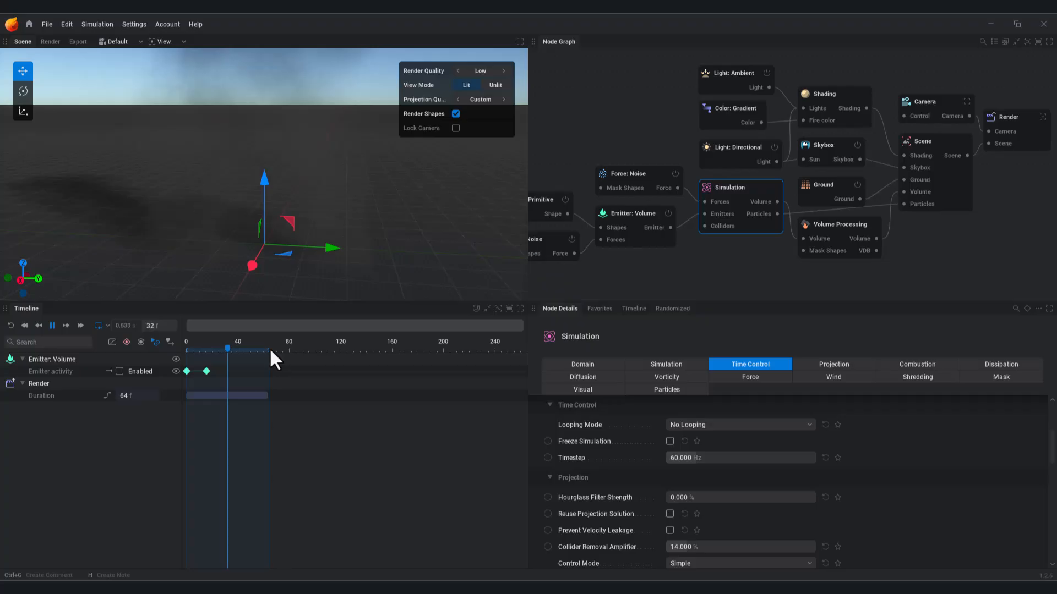
Step: Extend the loop range end to frame 73, turn off looping, and restart playback from frame 0
{"action": "mouse_move", "coordinate": [268, 350]}
{"action": "left_mouse_down"}
{"action": "mouse_move", "coordinate": [300, 351]}
{"action": "mouse_move", "coordinate": [259, 355]}
{"action": "mouse_move", "coordinate": [331, 361]}
{"action": "mouse_move", "coordinate": [269, 362]}
{"action": "left_mouse_up"}
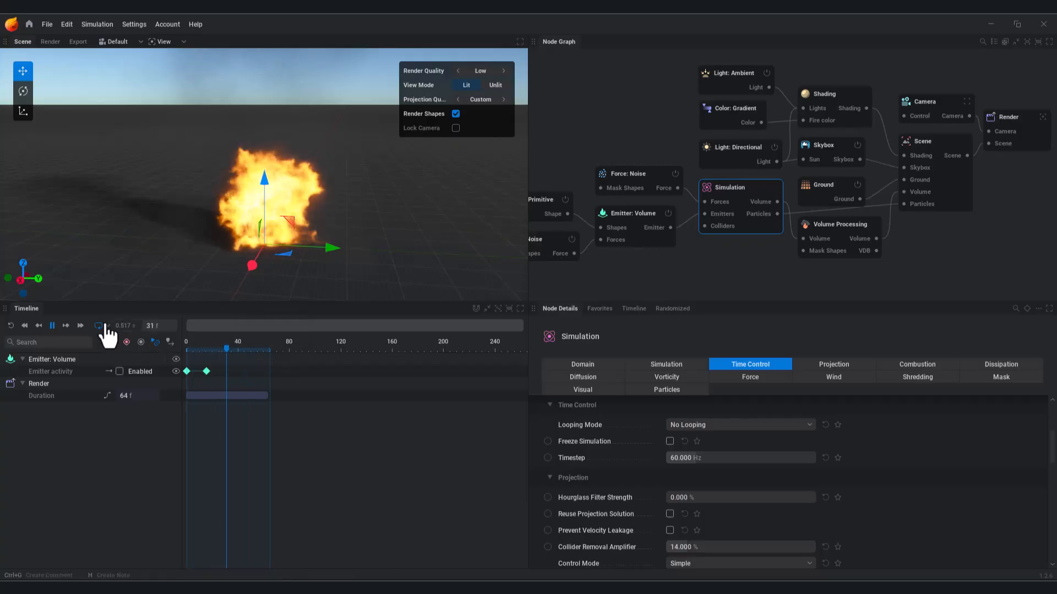
{"action": "left_click", "coordinate": [99, 327]}
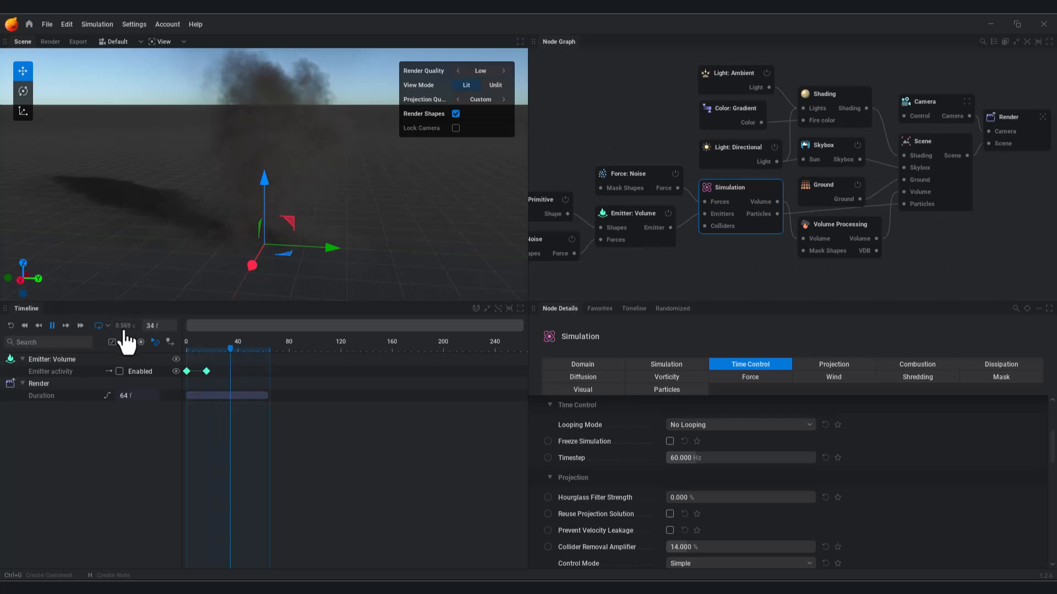
{"action": "left_click", "coordinate": [12, 326]}
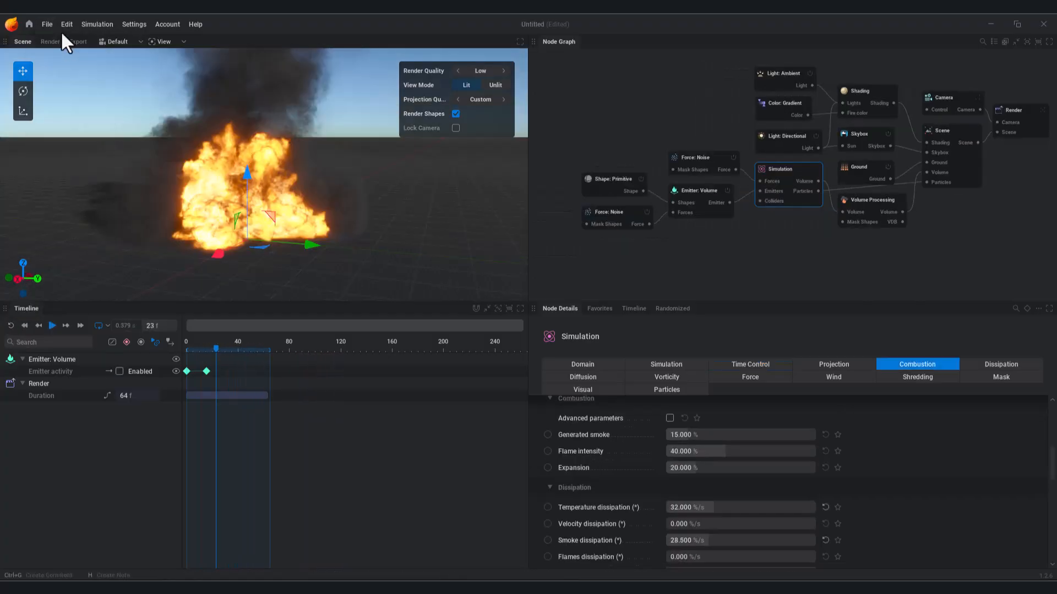
Step: Open a different project from the File menu, discarding unsaved changes to the explosion
{"action": "left_click", "coordinate": [47, 25]}
{"action": "left_click", "coordinate": [44, 42]}
{"action": "left_click", "coordinate": [437, 335]}
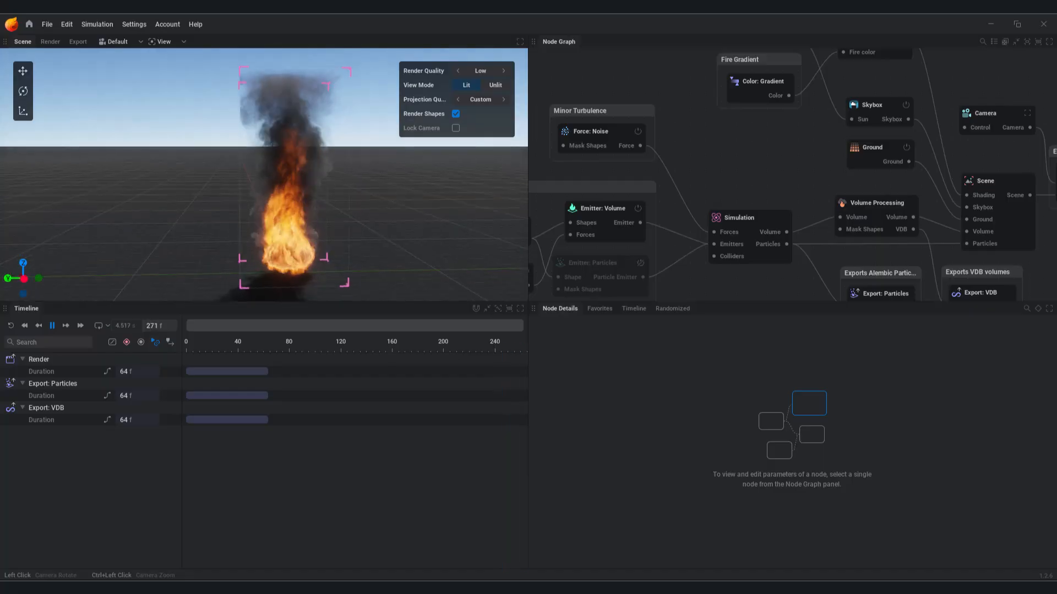
Step: Orbit and zoom the viewport to view the fire from low and overhead angles
{"action": "middle_click_drag", "start_coordinate": [743, 259], "coordinate": [722, 186]}
{"action": "left_click_drag", "start_coordinate": [316, 232], "coordinate": [556, 198]}
{"action": "left_click_drag", "start_coordinate": [324, 286], "coordinate": [352, 242]}
{"action": "scroll", "coordinate": [325, 250], "scroll_direction": "down", "scroll_amount": 3}
{"action": "middle_click_drag", "start_coordinate": [706, 229], "coordinate": [882, 223]}
{"action": "scroll", "coordinate": [322, 241], "scroll_direction": "down", "scroll_amount": 2}
{"action": "left_click_drag", "start_coordinate": [322, 243], "coordinate": [299, 286]}
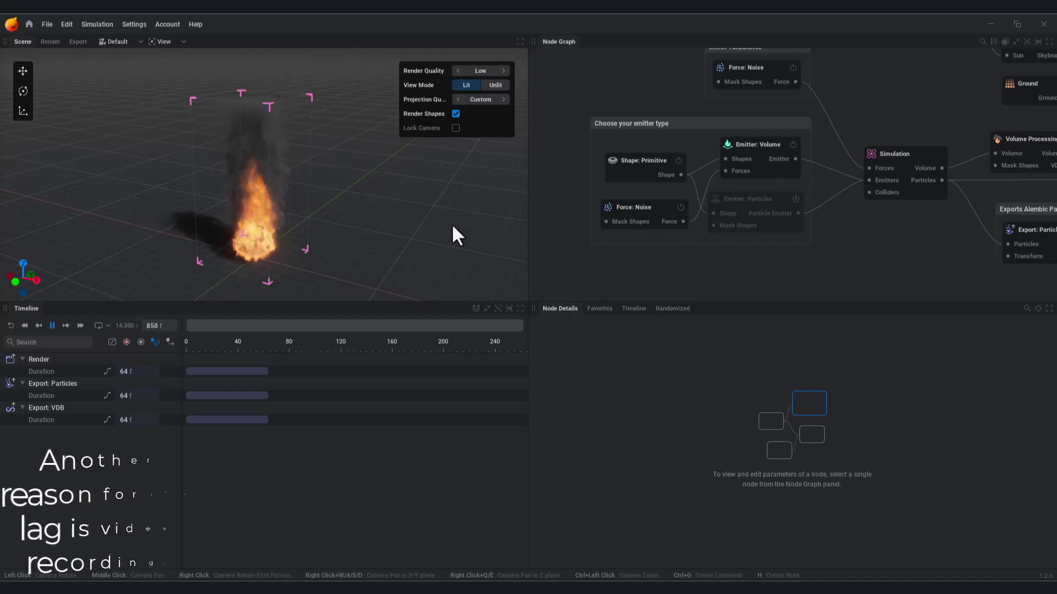
{"action": "left_click_drag", "start_coordinate": [396, 214], "coordinate": [395, 185]}
{"action": "scroll", "coordinate": [837, 210], "scroll_direction": "down", "scroll_amount": 8}
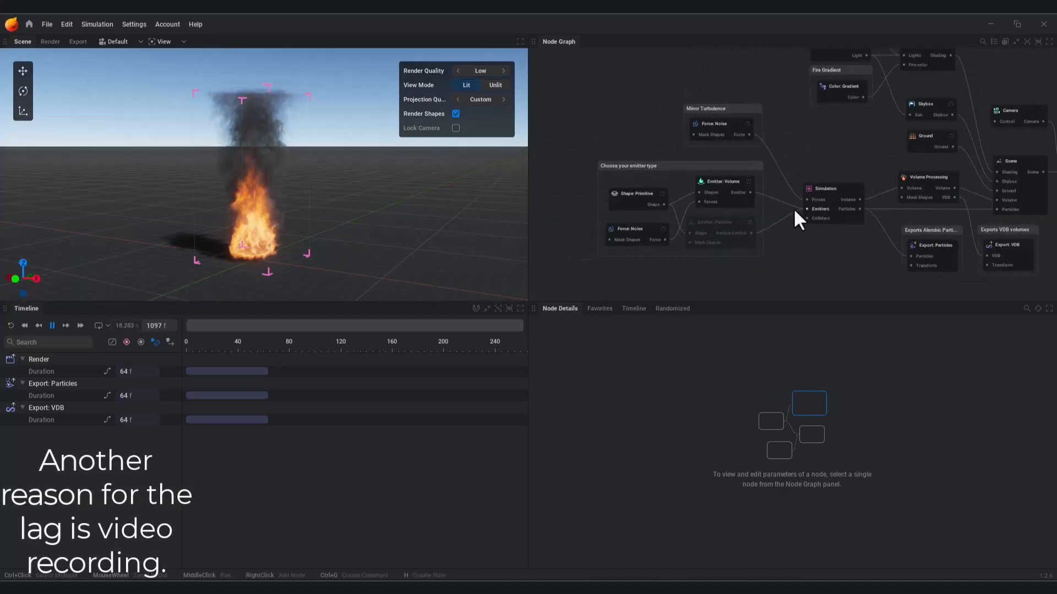
{"action": "scroll", "coordinate": [721, 175], "scroll_direction": "up", "scroll_amount": 8}
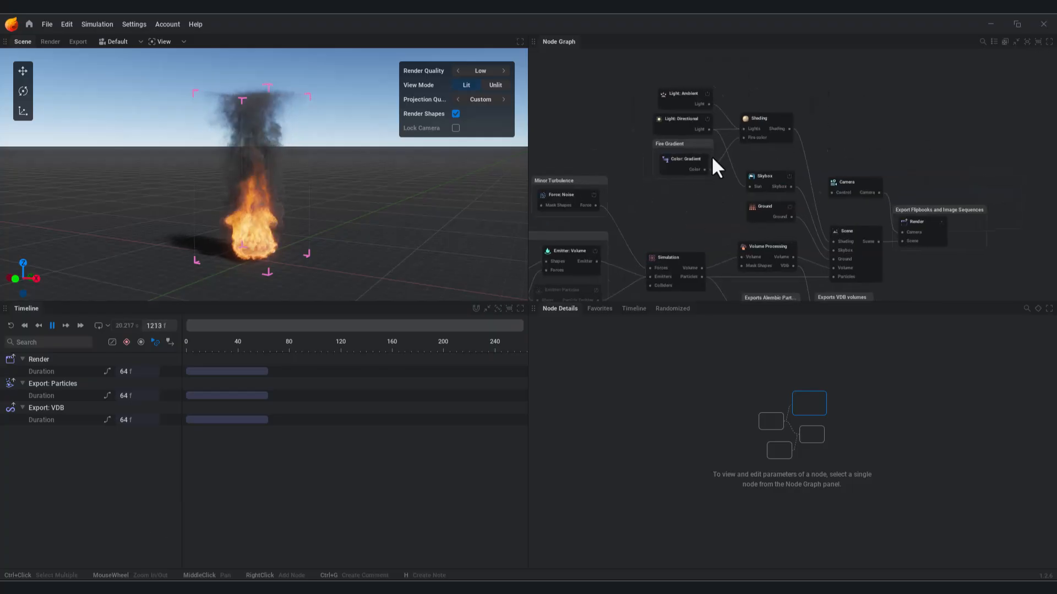
Step: Toggle the directional light, ambient light, Skybox, Ground and scene camera off and back on to compare
{"action": "left_click", "coordinate": [685, 133]}
{"action": "left_click", "coordinate": [685, 133]}
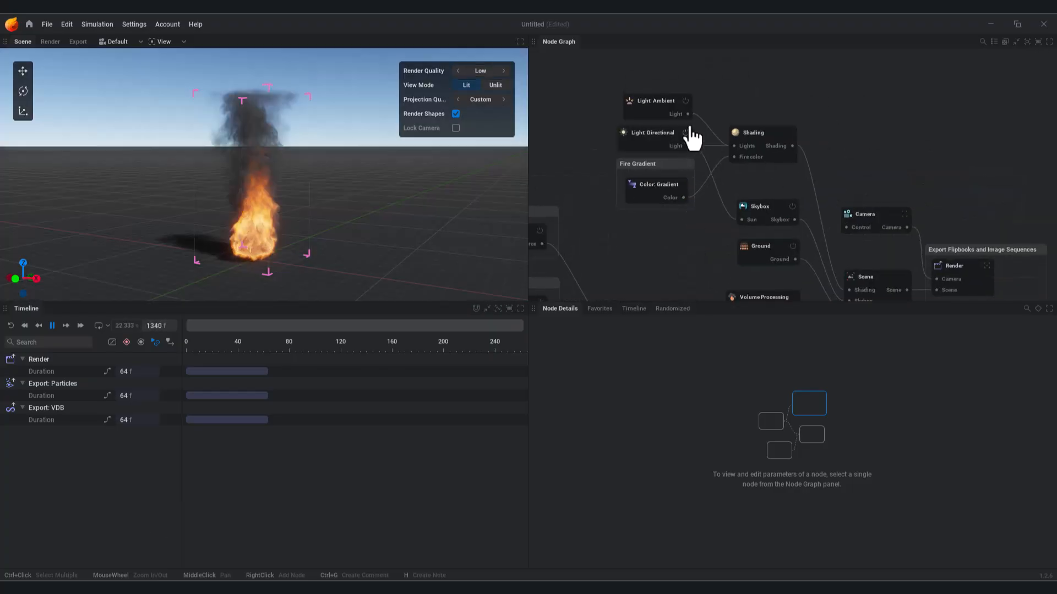
{"action": "left_click", "coordinate": [685, 101]}
{"action": "left_click", "coordinate": [686, 102]}
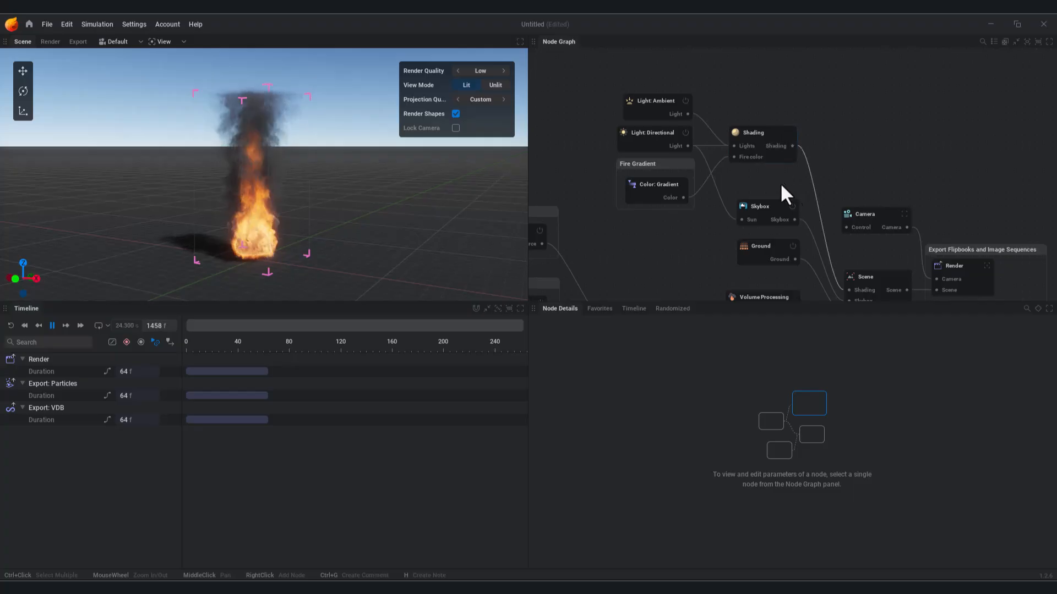
{"action": "middle_click_drag", "start_coordinate": [788, 189], "coordinate": [755, 125]}
{"action": "left_click", "coordinate": [759, 142]}
{"action": "left_click", "coordinate": [759, 142]}
{"action": "left_click", "coordinate": [759, 182]}
{"action": "left_click", "coordinate": [760, 182]}
{"action": "middle_click_drag", "start_coordinate": [773, 194], "coordinate": [788, 126]}
{"action": "left_click", "coordinate": [850, 112]}
{"action": "left_click", "coordinate": [849, 113]}
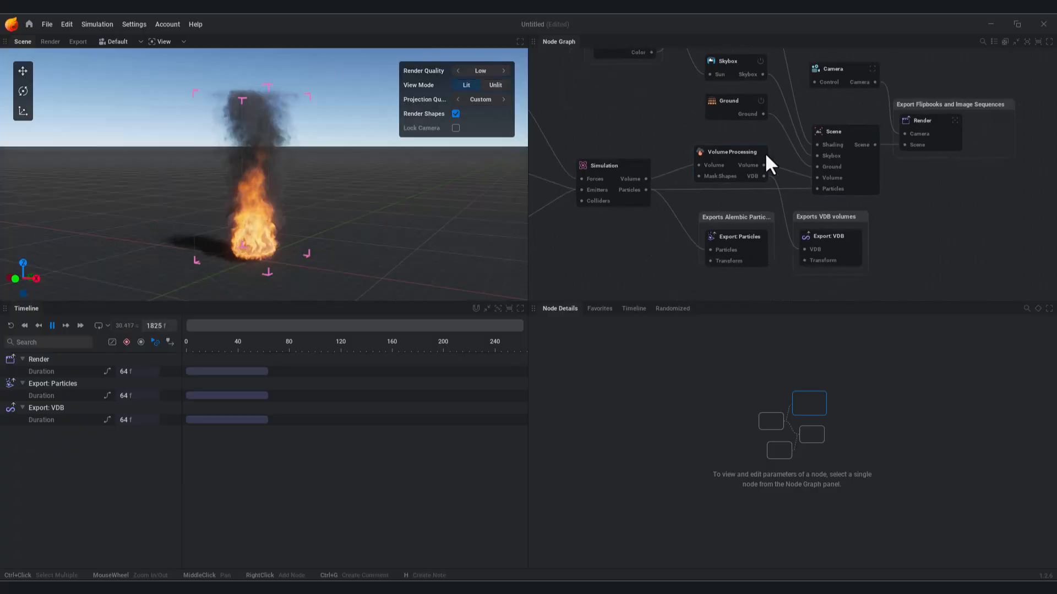
Step: Refit the Alembic comment frame around Export: Particles and select the Shape: Primitive node
{"action": "middle_click_drag", "start_coordinate": [854, 276], "coordinate": [822, 215]}
{"action": "left_click_drag", "start_coordinate": [736, 189], "coordinate": [732, 206]}
{"action": "left_click_drag", "start_coordinate": [682, 180], "coordinate": [683, 171]}
{"action": "middle_click_drag", "start_coordinate": [865, 220], "coordinate": [766, 260]}
{"action": "middle_click_drag", "start_coordinate": [817, 209], "coordinate": [779, 264]}
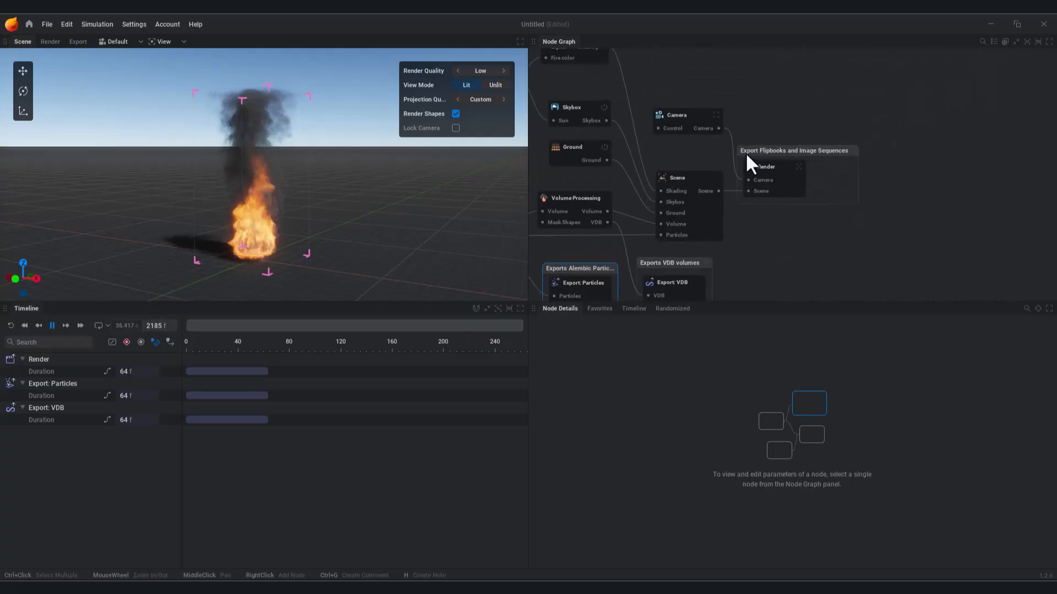
{"action": "middle_click_drag", "start_coordinate": [783, 219], "coordinate": [875, 247]}
{"action": "mouse_move", "coordinate": [600, 205]}
{"action": "middle_mouse_down"}
{"action": "mouse_move", "coordinate": [649, 217]}
{"action": "mouse_move", "coordinate": [830, 179]}
{"action": "middle_mouse_up"}
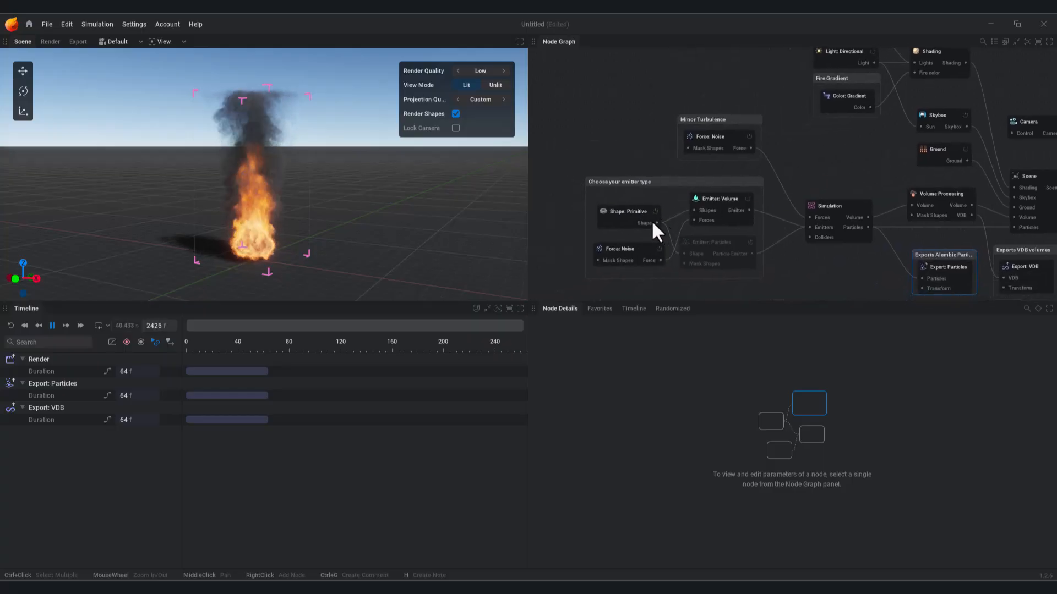
{"action": "left_click", "coordinate": [619, 223]}
{"action": "left_click_drag", "start_coordinate": [619, 223], "coordinate": [611, 216]}
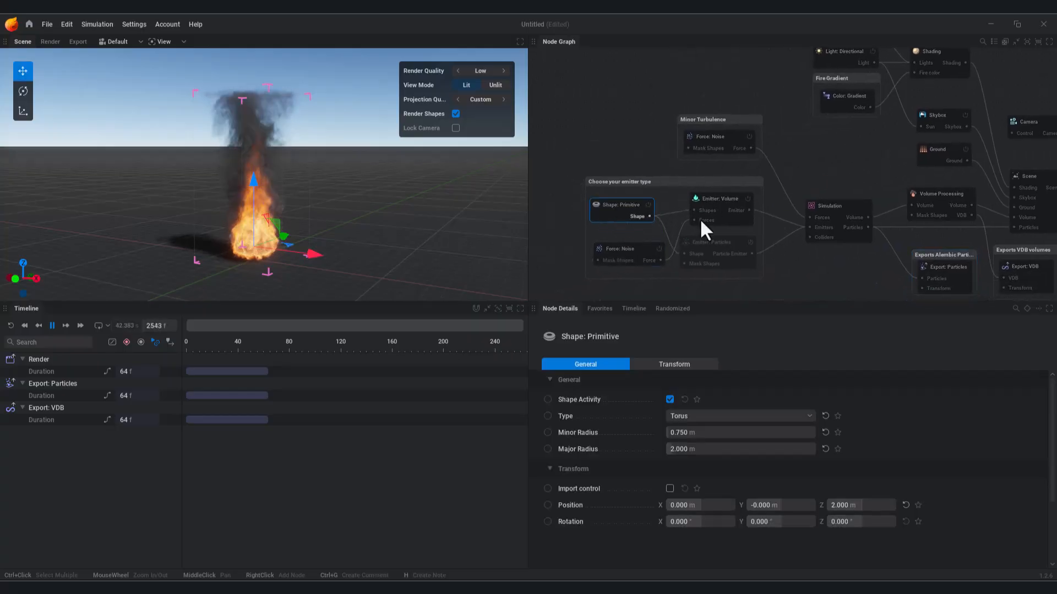
Step: Inspect the Emitter: Volume, Simulation and Shading node settings
{"action": "left_click", "coordinate": [716, 209]}
{"action": "left_click", "coordinate": [832, 212]}
{"action": "middle_click_drag", "start_coordinate": [854, 240], "coordinate": [760, 270]}
{"action": "left_click", "coordinate": [842, 76]}
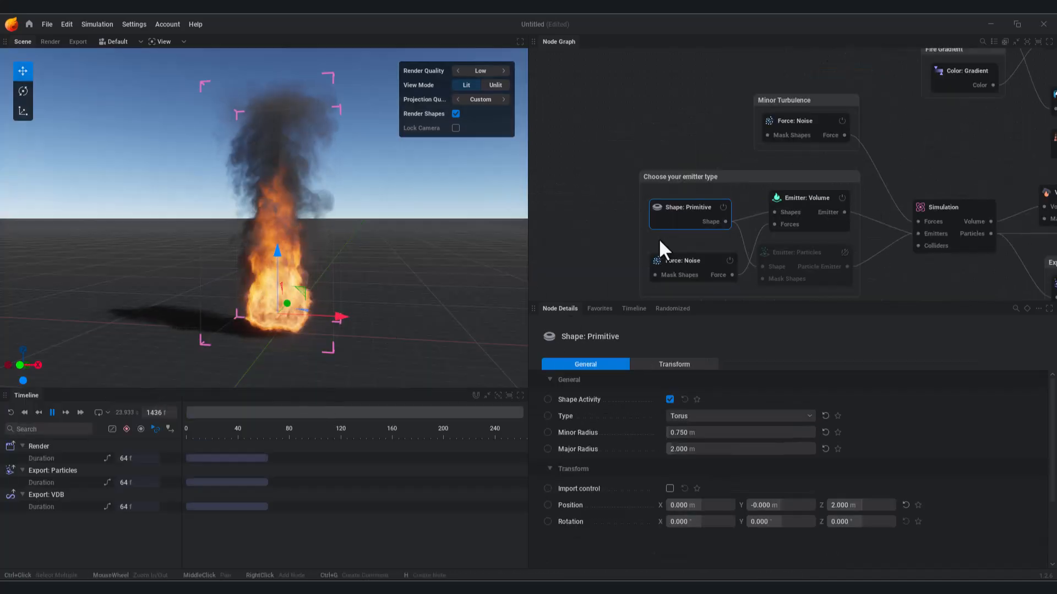
Step: Try the Box and Capsule emitter shapes, then set the shape type to Hemisphere
{"action": "left_click", "coordinate": [696, 416]}
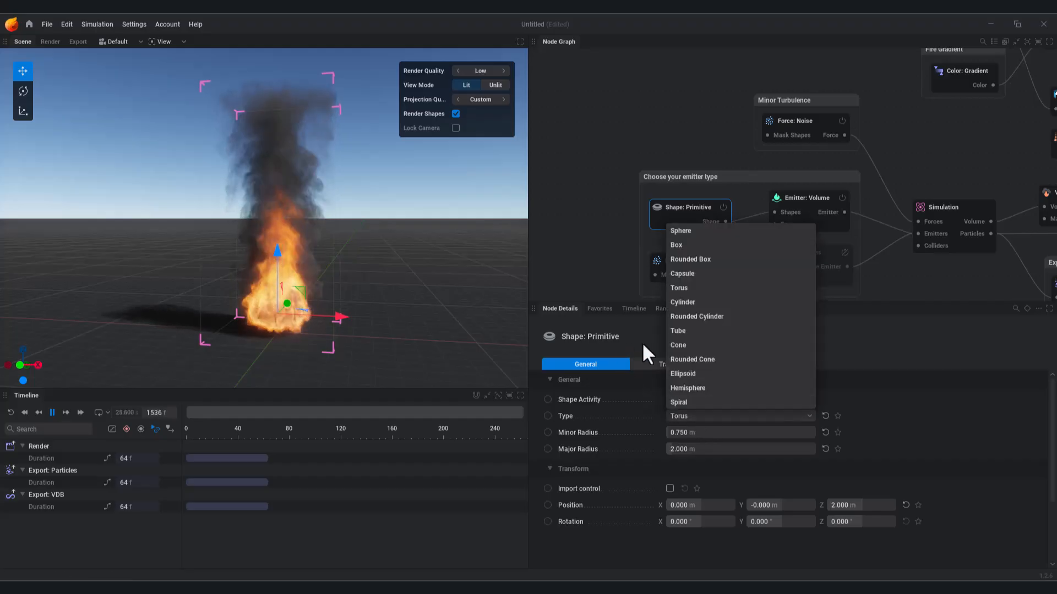
{"action": "left_click", "coordinate": [647, 358]}
{"action": "left_click", "coordinate": [669, 398]}
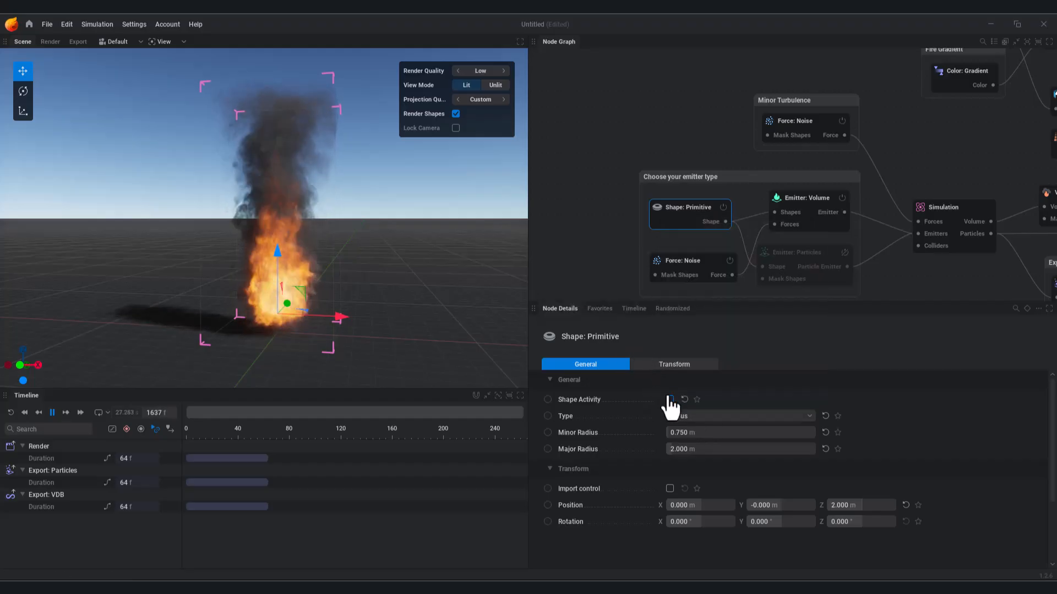
{"action": "left_click", "coordinate": [670, 400]}
{"action": "left_click", "coordinate": [698, 417]}
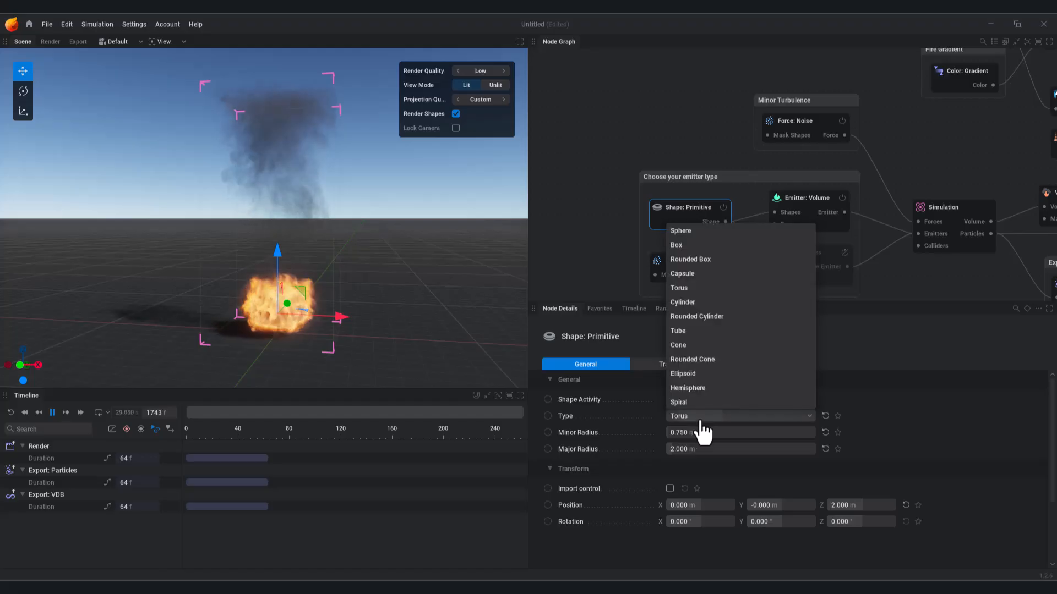
{"action": "left_click", "coordinate": [682, 246]}
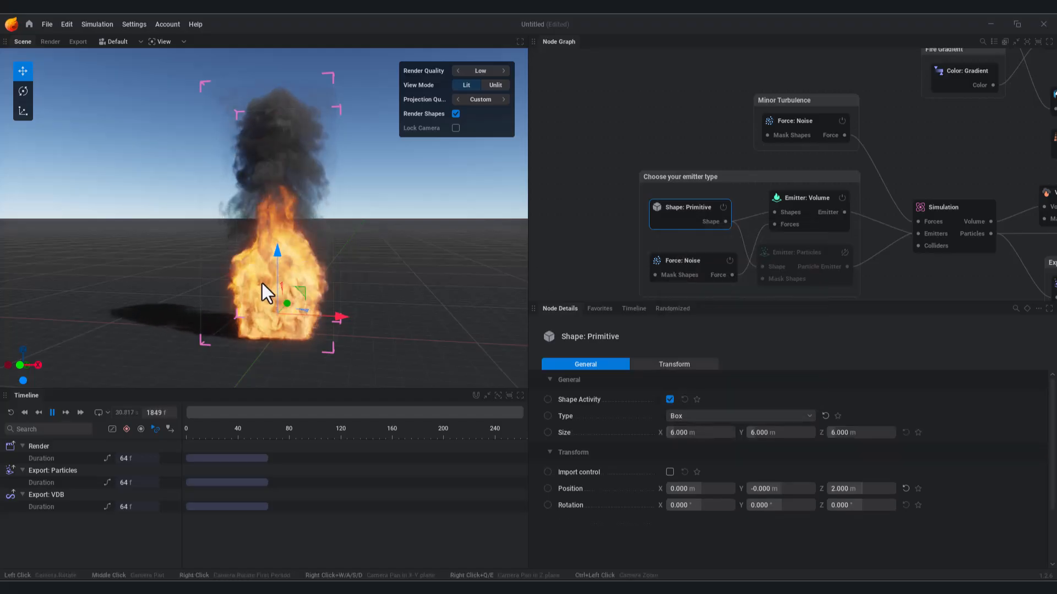
{"action": "left_click", "coordinate": [715, 416]}
{"action": "left_click", "coordinate": [690, 274]}
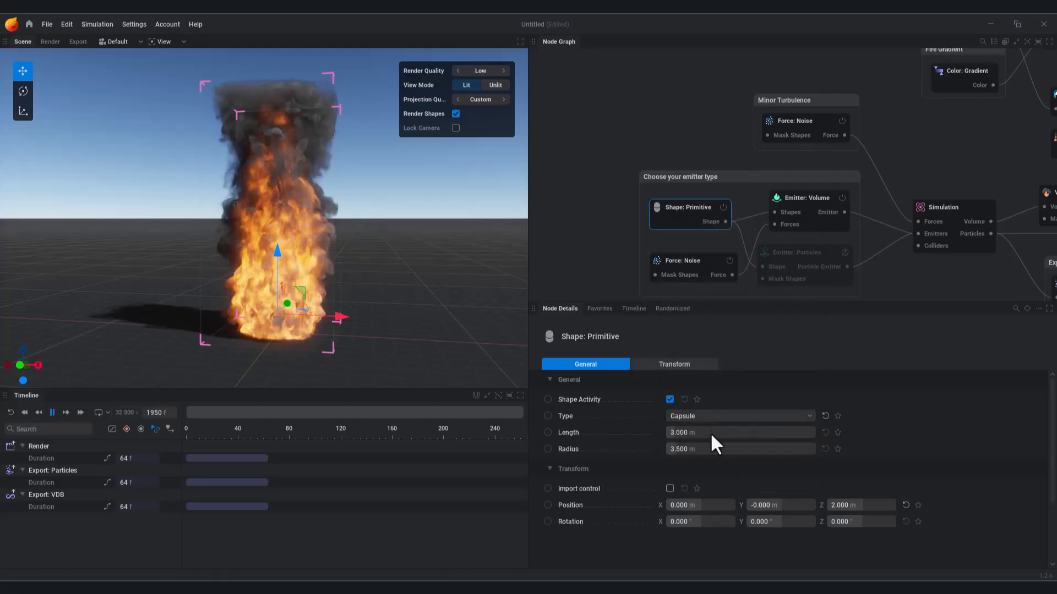
{"action": "left_click", "coordinate": [698, 417]}
{"action": "left_click", "coordinate": [696, 392]}
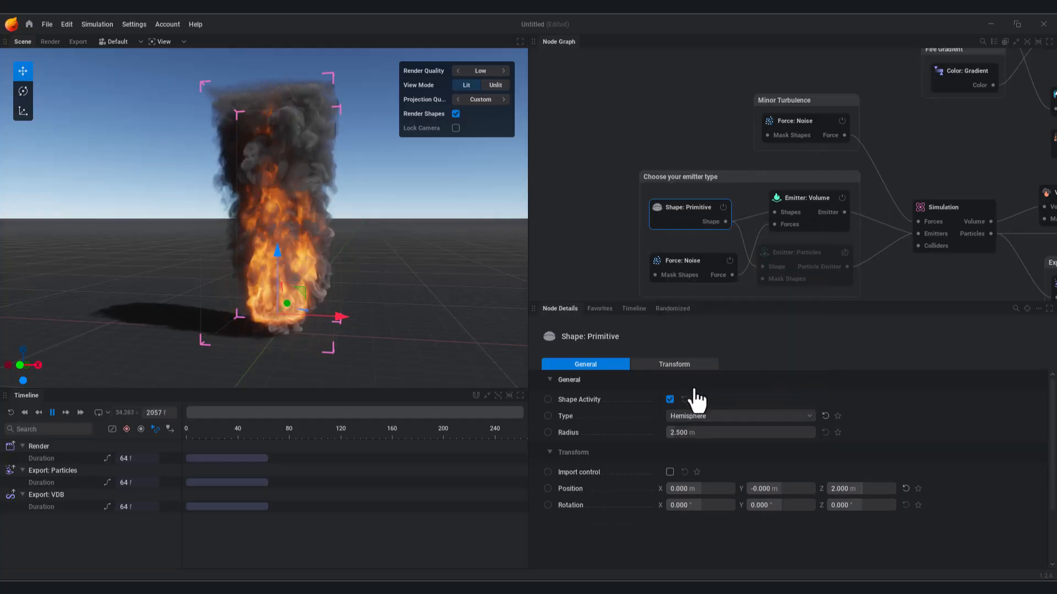
Step: Set the hemisphere emitter radius to about 1.167 m
{"action": "left_click_drag", "start_coordinate": [695, 433], "coordinate": [667, 433]}
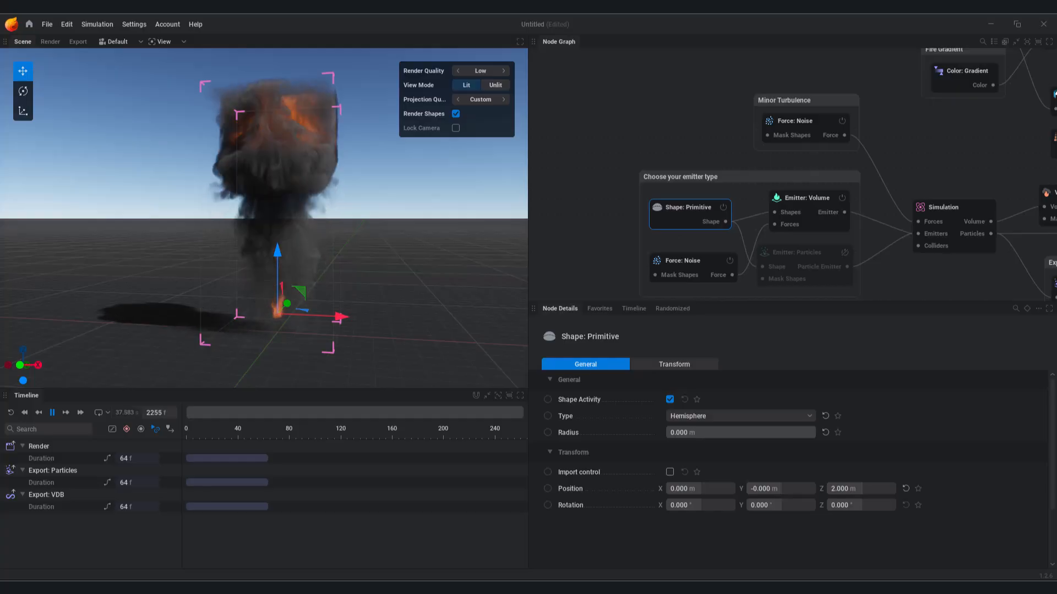
{"action": "scroll", "coordinate": [221, 328], "scroll_direction": "up", "scroll_amount": 3}
{"action": "left_click_drag", "start_coordinate": [243, 328], "coordinate": [299, 256]}
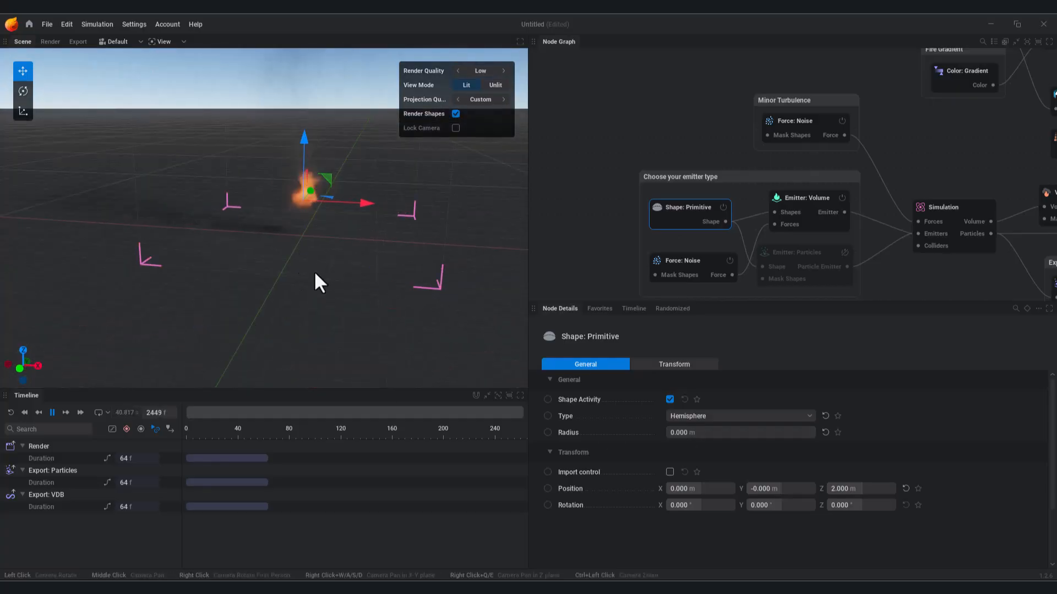
{"action": "left_click_drag", "start_coordinate": [716, 432], "coordinate": [732, 433]}
{"action": "left_click_drag", "start_coordinate": [347, 290], "coordinate": [332, 257]}
{"action": "mouse_move", "coordinate": [333, 257]}
{"action": "middle_mouse_down"}
{"action": "mouse_move", "coordinate": [325, 341]}
{"action": "mouse_move", "coordinate": [331, 268]}
{"action": "middle_mouse_up"}
Step: Position the emitter at X 3.333 m, Z 2.000 m and rotate it −72° on X
{"action": "left_click_drag", "start_coordinate": [688, 489], "coordinate": [772, 505]}
{"action": "left_click_drag", "start_coordinate": [435, 264], "coordinate": [291, 258], "text": "alt"}
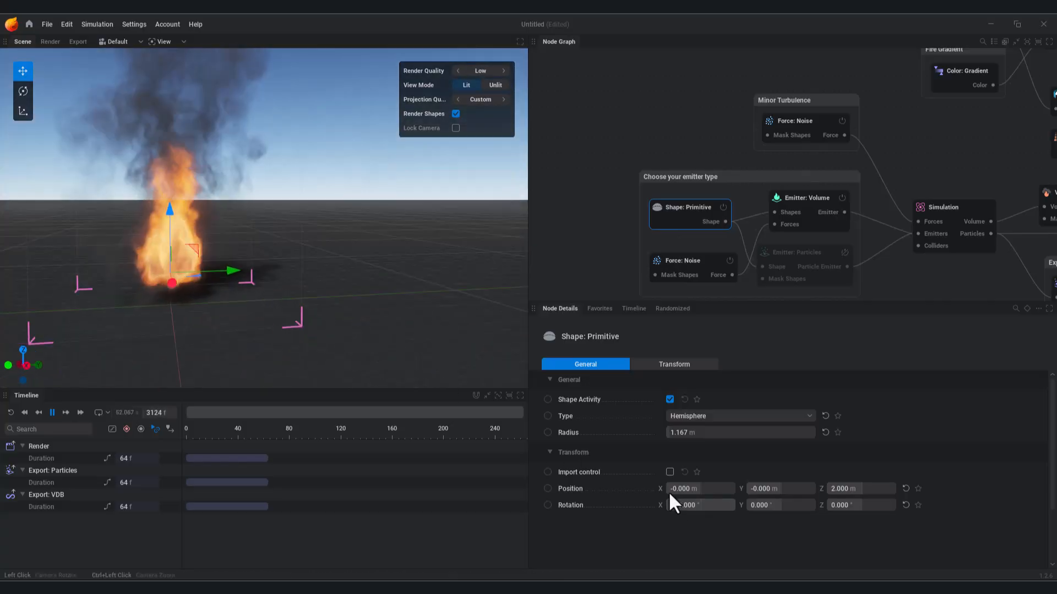
{"action": "left_click_drag", "start_coordinate": [705, 505], "coordinate": [571, 505]}
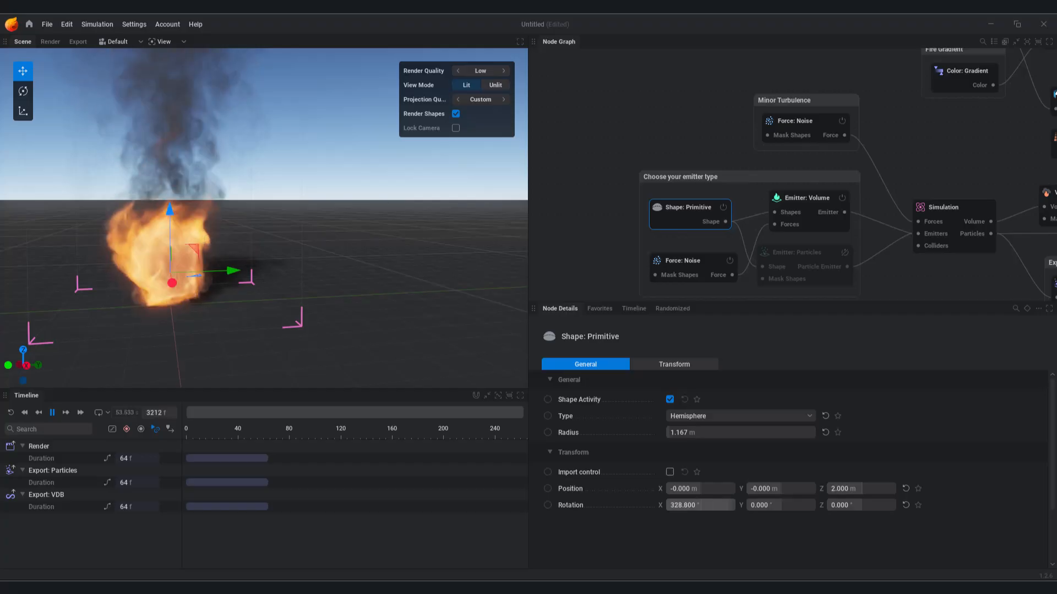
{"action": "left_click_drag", "start_coordinate": [792, 504], "coordinate": [752, 503]}
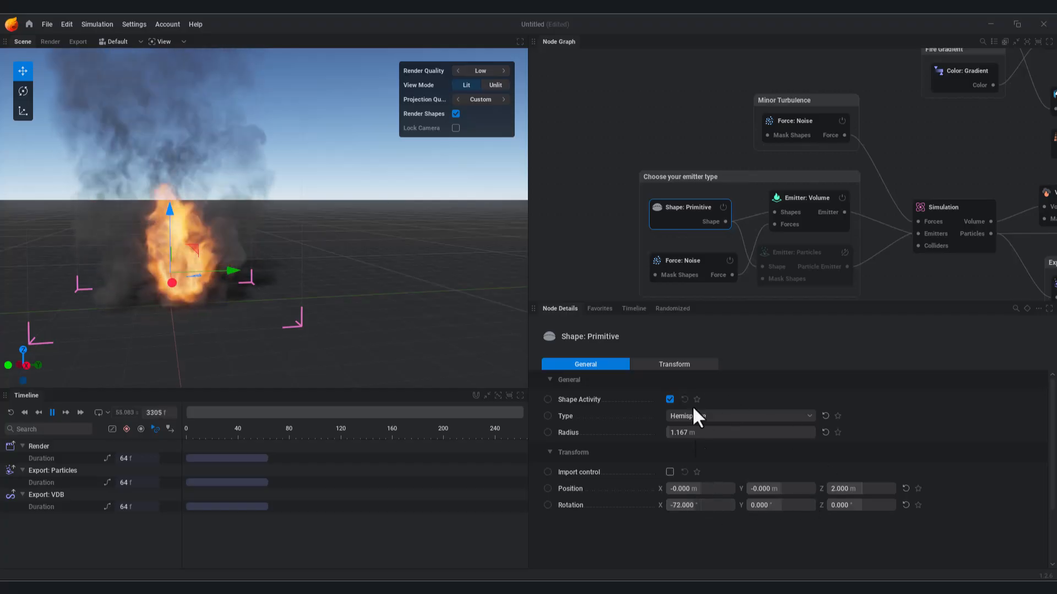
{"action": "left_click", "coordinate": [679, 360]}
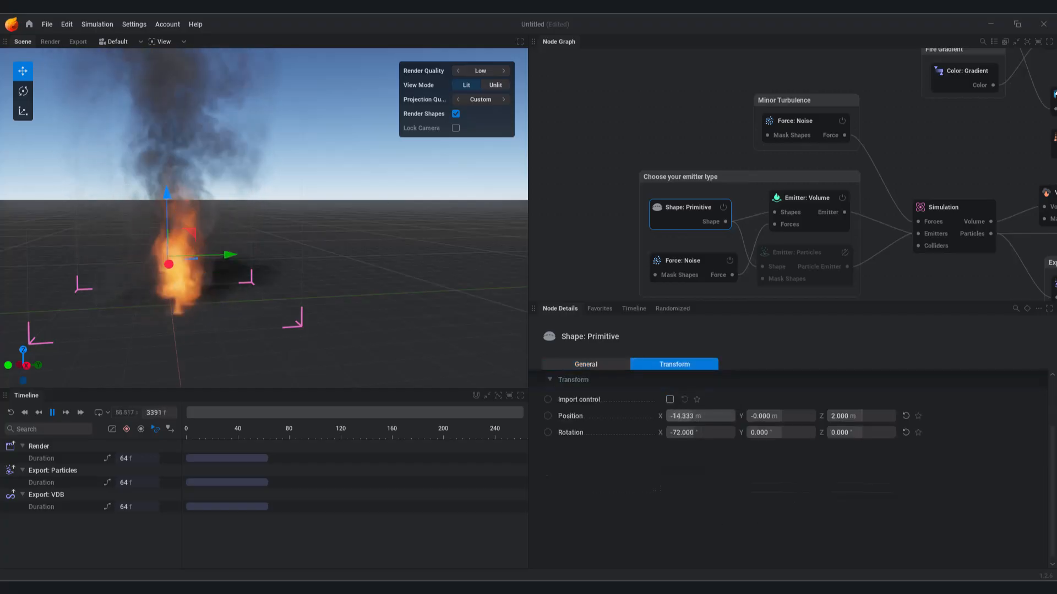
{"action": "scroll", "coordinate": [611, 388], "scroll_direction": "up", "scroll_amount": 2}
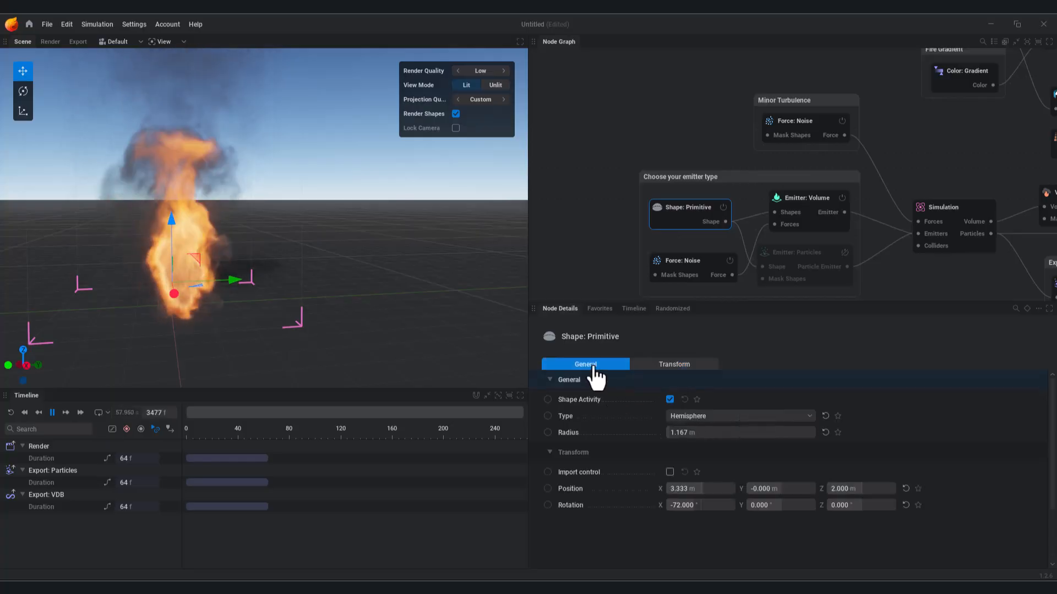
{"action": "left_click", "coordinate": [654, 364]}
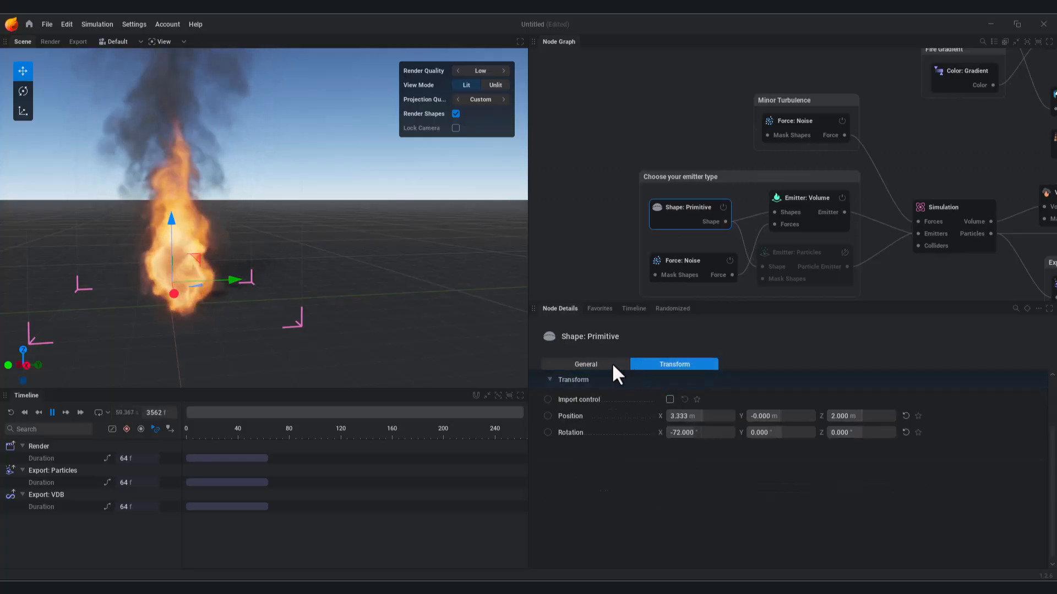
{"action": "left_click", "coordinate": [599, 364]}
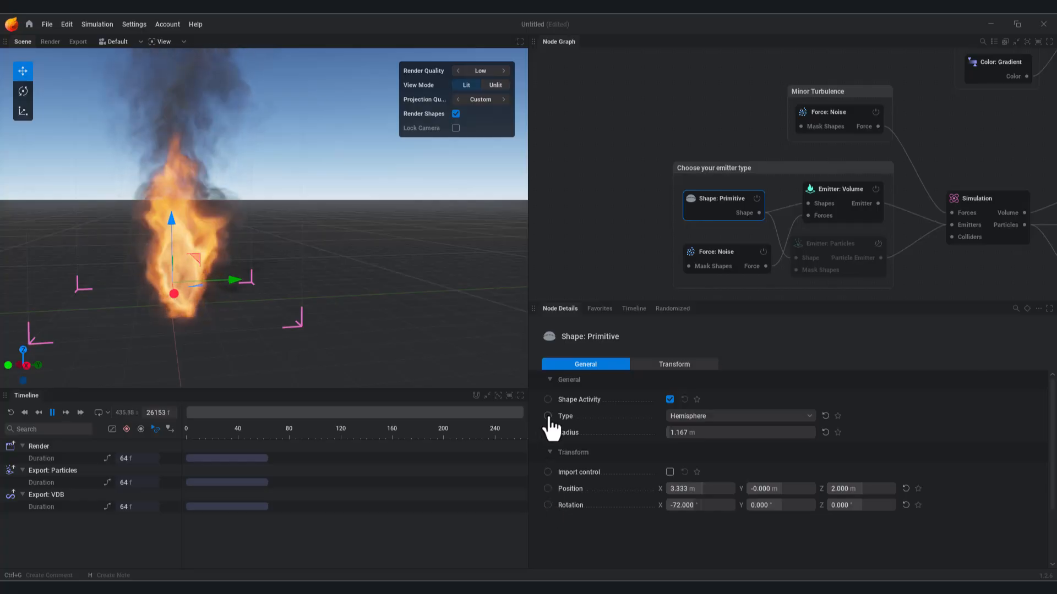
Step: Keyframe the emitter's Position with Y at −4.577 m at frame 0
{"action": "left_click", "coordinate": [548, 490]}
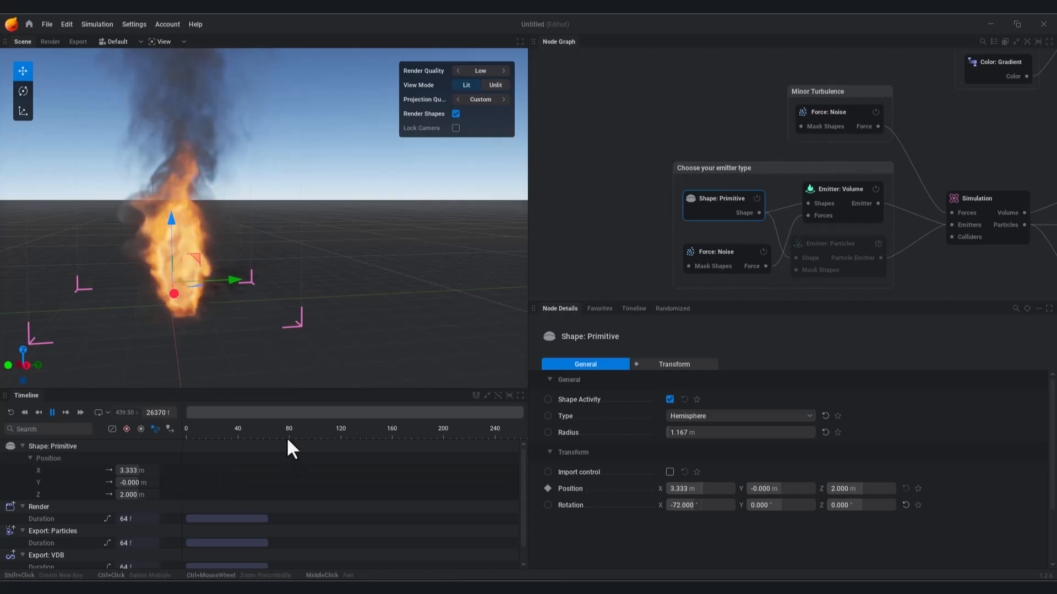
{"action": "left_click_drag", "start_coordinate": [234, 280], "coordinate": [143, 286]}
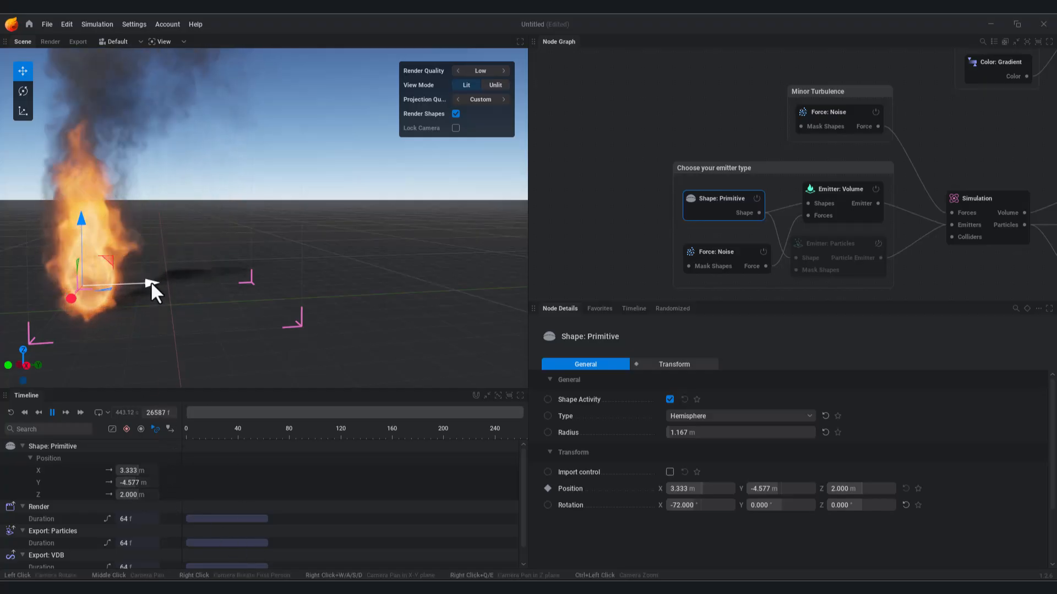
{"action": "left_click", "coordinate": [186, 482], "text": "shift"}
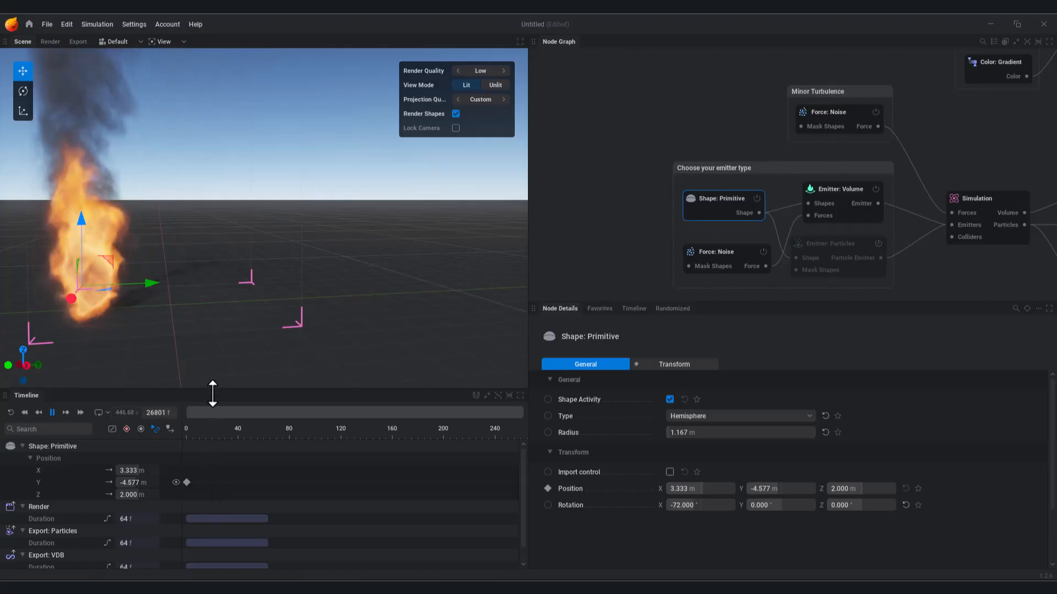
{"action": "mouse_move", "coordinate": [192, 481]}
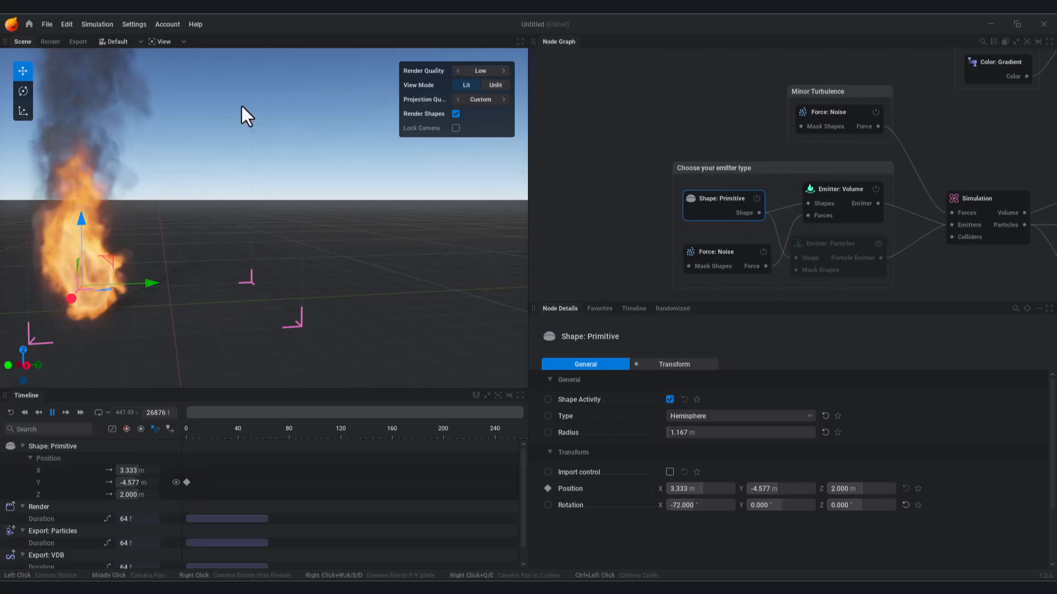
{"action": "left_click", "coordinate": [212, 483], "text": "shift"}
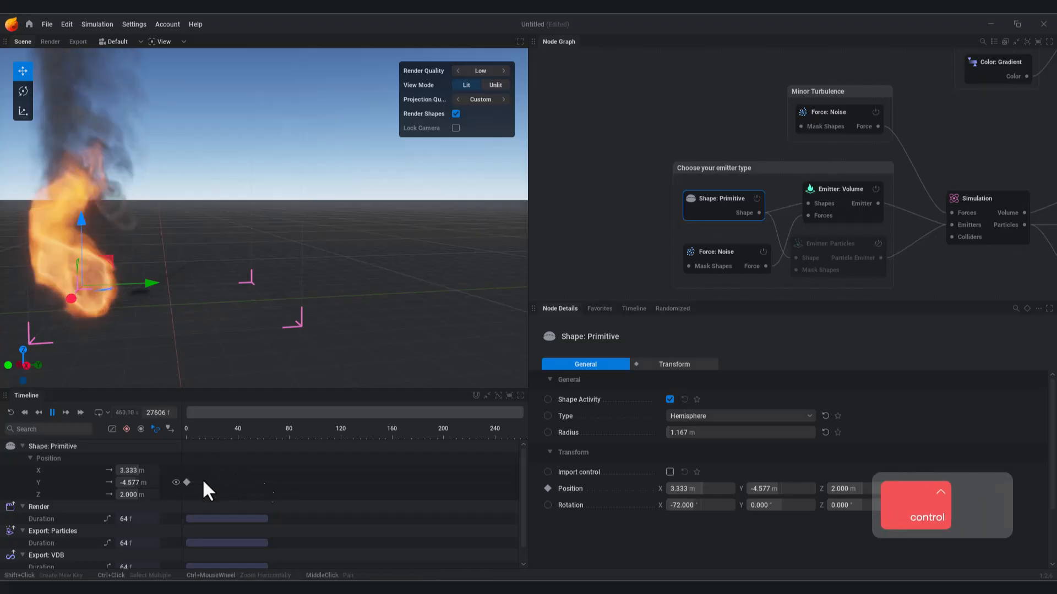
{"action": "key", "text": "ctrl+z"}
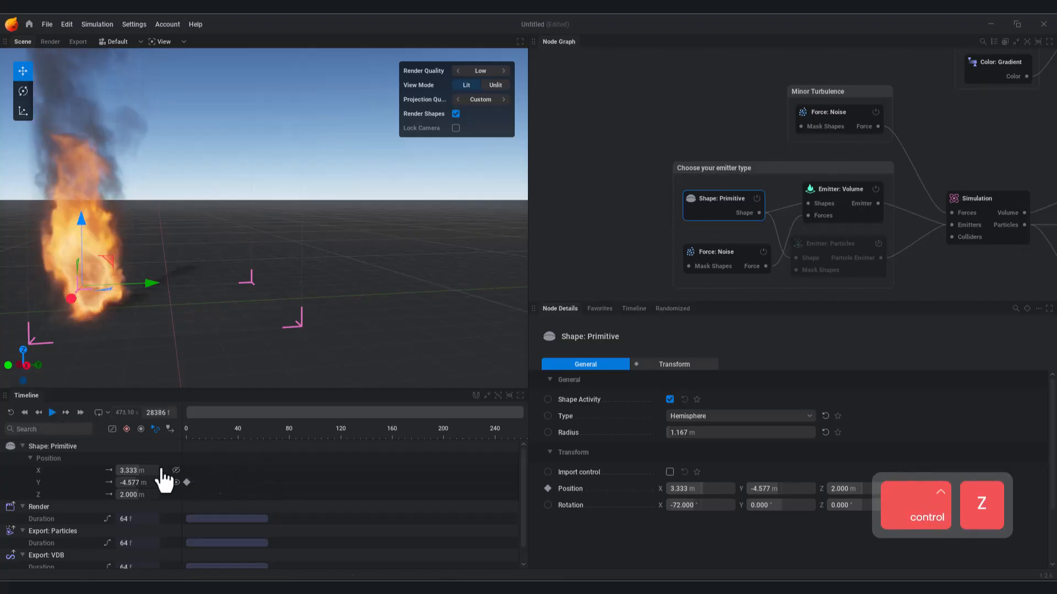
Step: Move to frame 61 and preview the emitter travelling to Y 4.531 m
{"action": "left_click", "coordinate": [230, 435]}
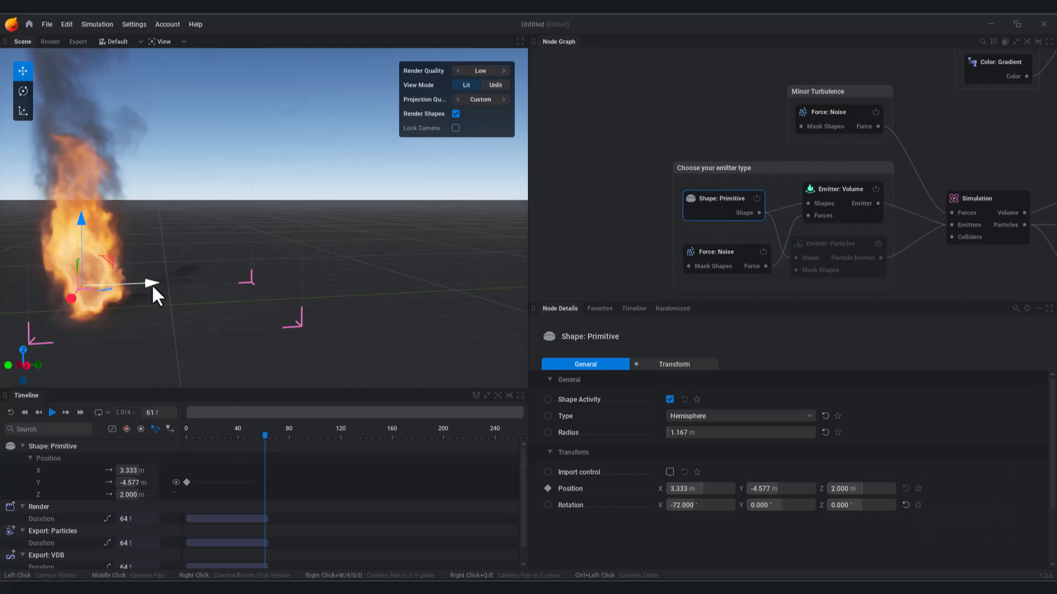
{"action": "key", "text": "space"}
{"action": "key", "text": "space"}
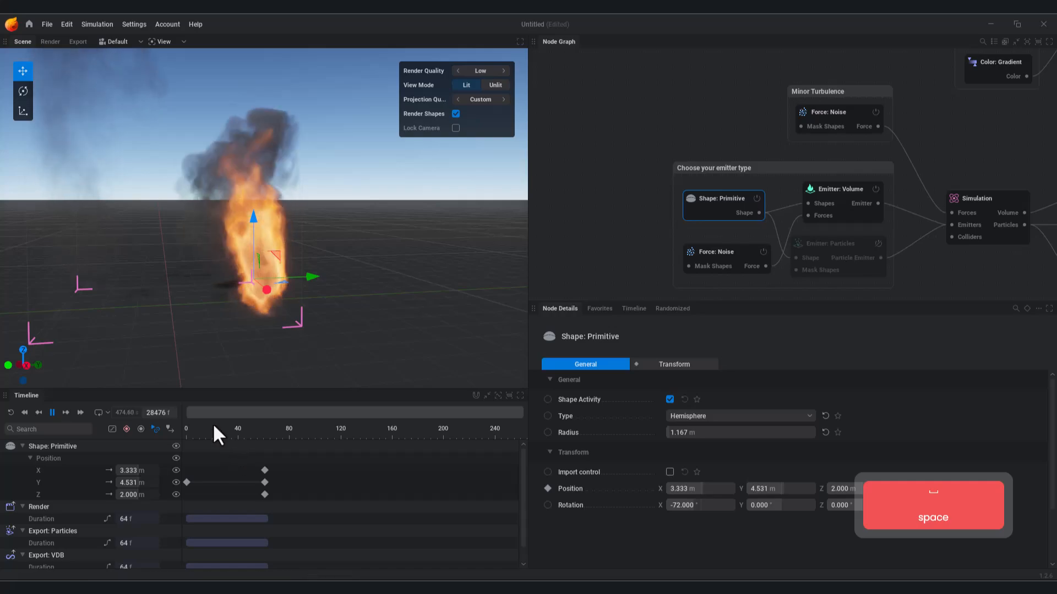
{"action": "left_click", "coordinate": [185, 435]}
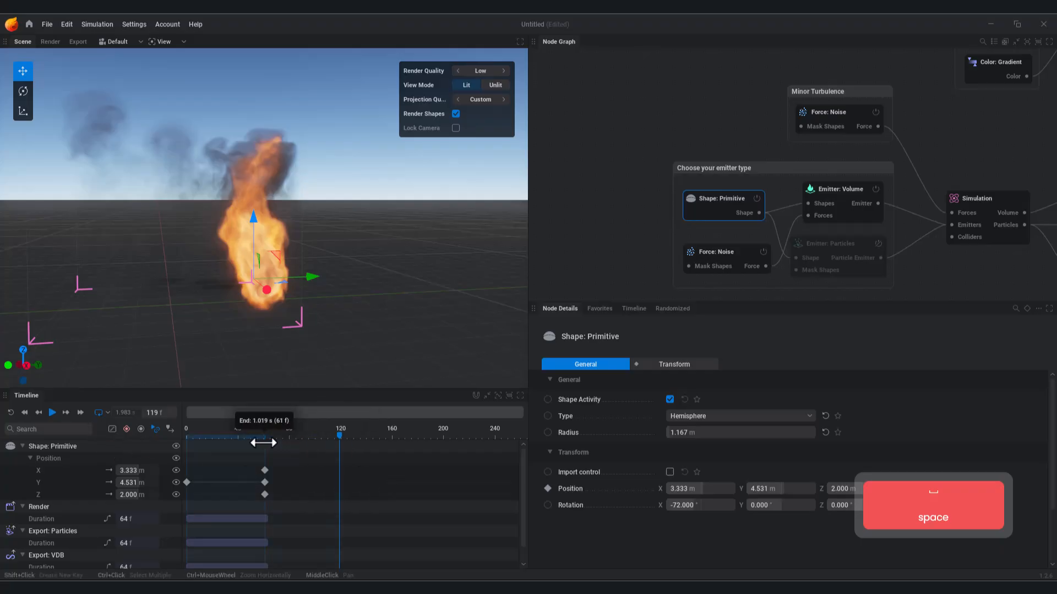
{"action": "key", "text": "space"}
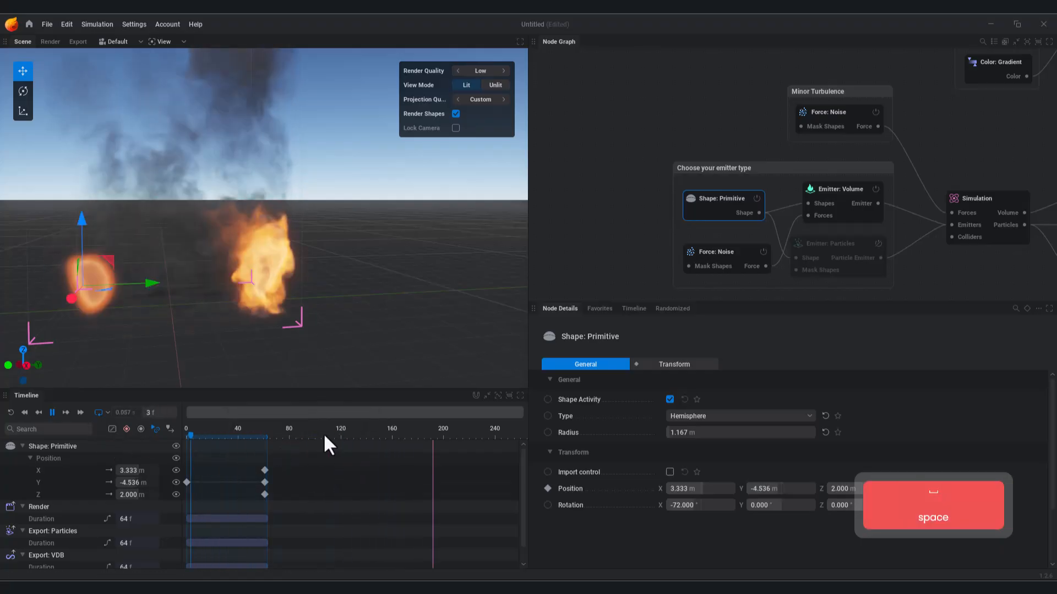
{"action": "key", "text": "space"}
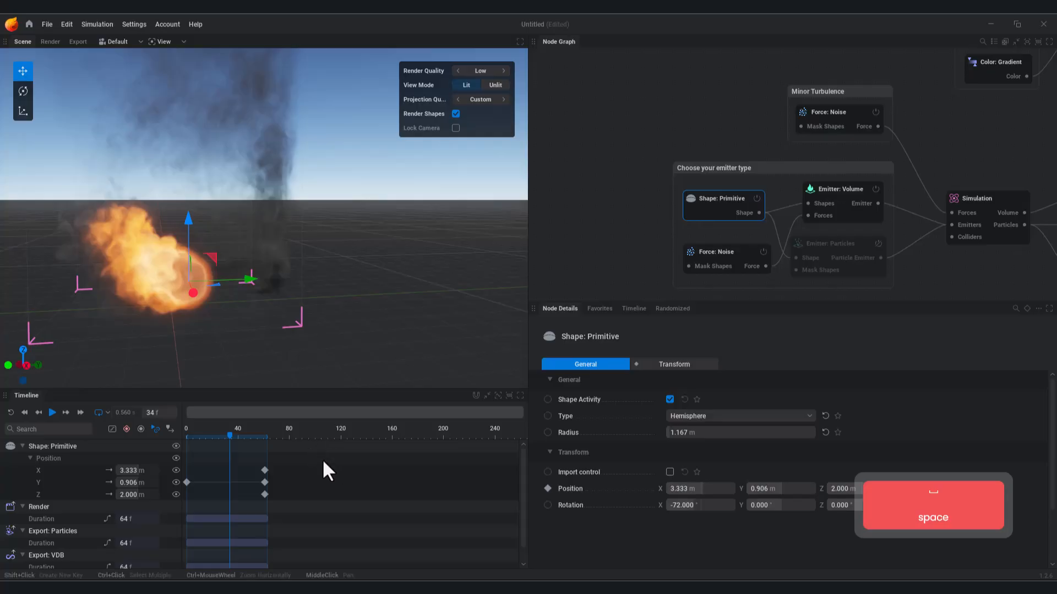
Step: Add Rotation keyframes to the emitter shape at frame 0
{"action": "left_click", "coordinate": [548, 505]}
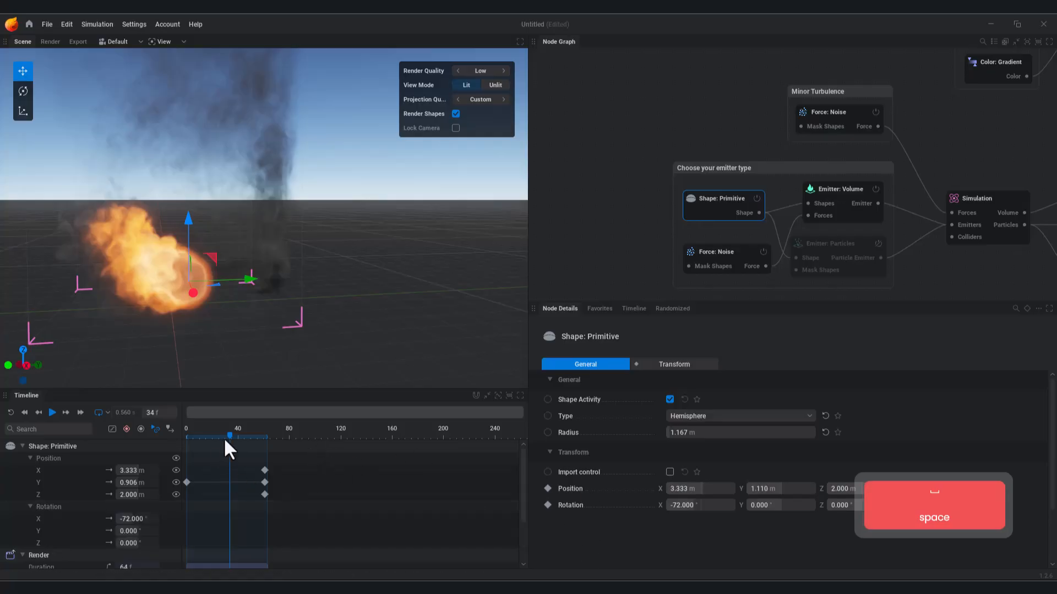
{"action": "left_click_drag", "start_coordinate": [229, 436], "coordinate": [187, 445]}
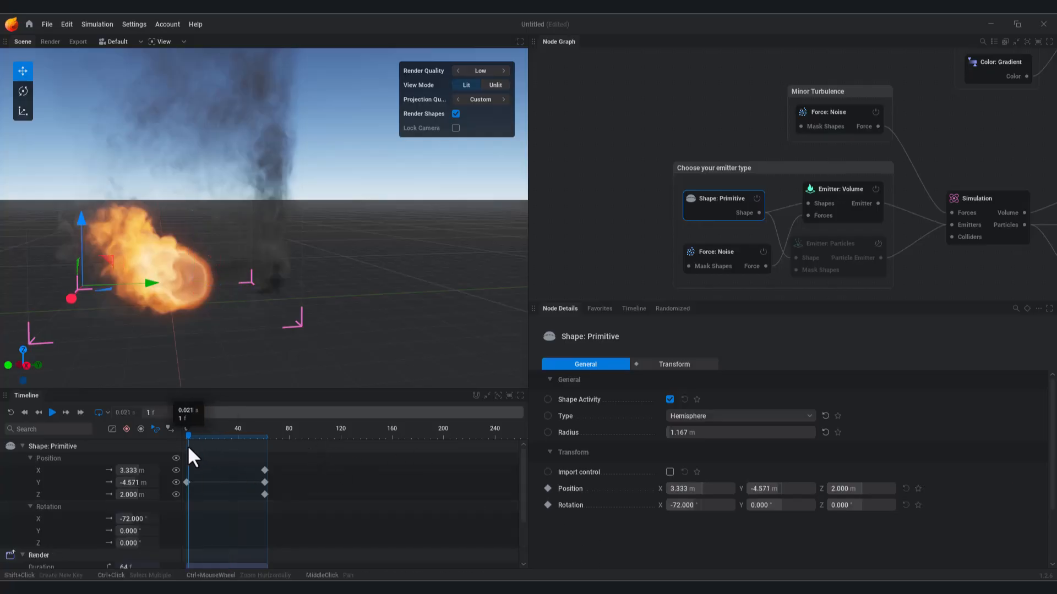
{"action": "left_click", "coordinate": [187, 528], "text": "shift"}
{"action": "left_click_drag", "start_coordinate": [190, 437], "coordinate": [249, 452]}
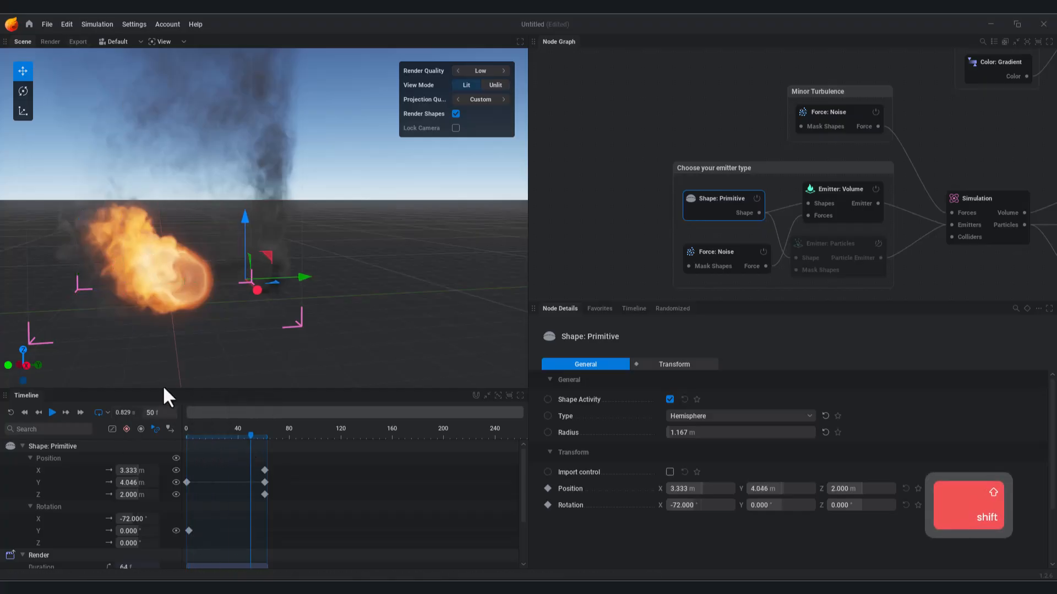
Step: At frame 60, tilt the emitter with the rotate gizmo to 24.235° on X
{"action": "key", "text": "e"}
{"action": "key", "text": "r"}
{"action": "left_click_drag", "start_coordinate": [187, 434], "coordinate": [256, 447]}
{"action": "key", "text": "e"}
{"action": "right_click_drag", "start_coordinate": [246, 101], "coordinate": [324, 303]}
{"action": "key", "text": "e"}
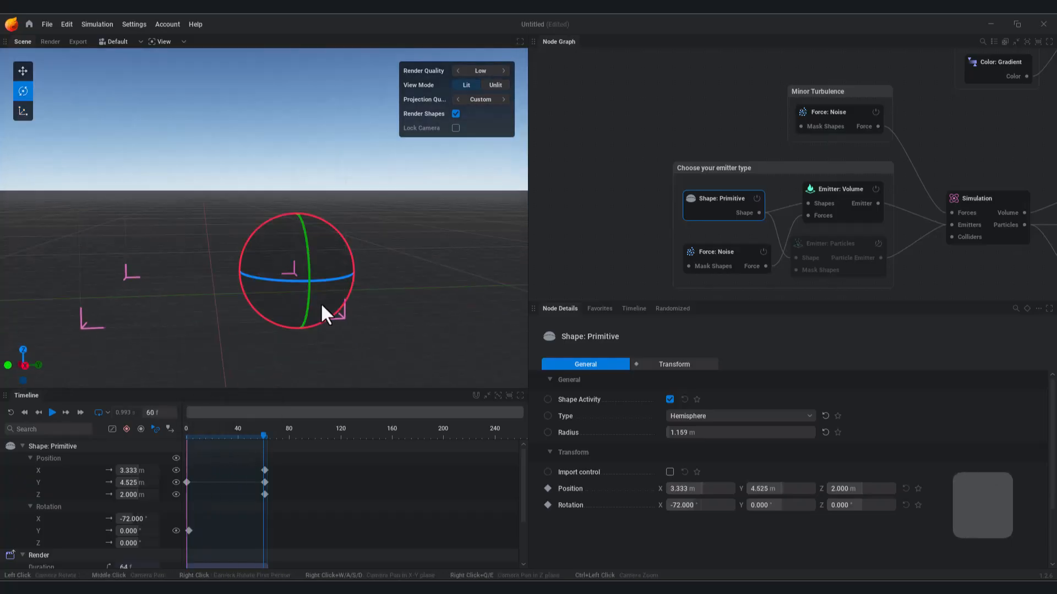
{"action": "left_click_drag", "start_coordinate": [253, 229], "coordinate": [355, 214]}
{"action": "left_click_drag", "start_coordinate": [423, 226], "coordinate": [558, 88]}
Step: Play the animation from frame 0 to preview the moving, tilting emitter
{"action": "left_click_drag", "start_coordinate": [266, 432], "coordinate": [186, 443]}
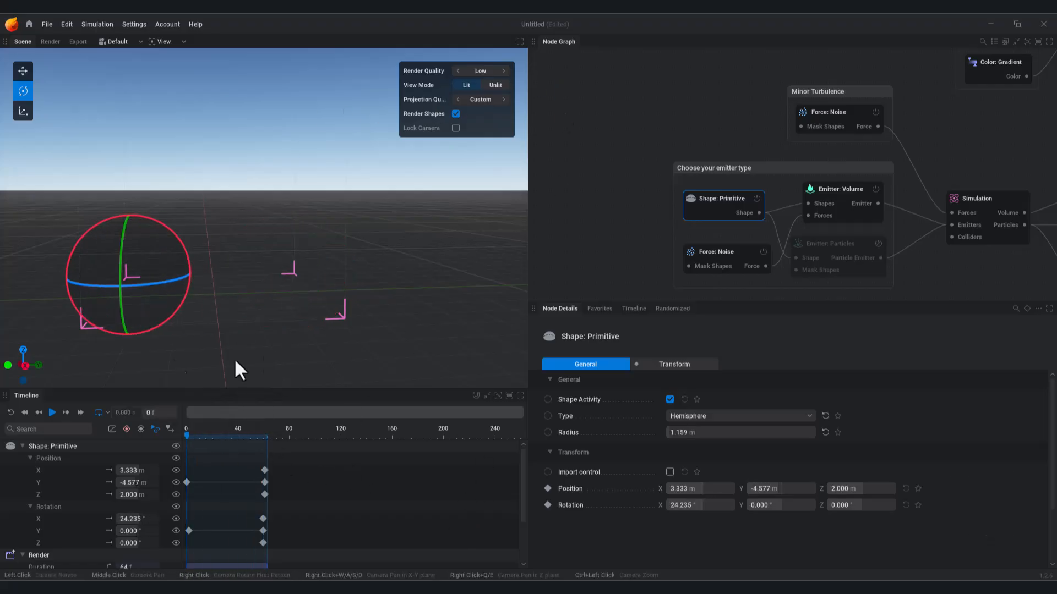
{"action": "left_click", "coordinate": [52, 414]}
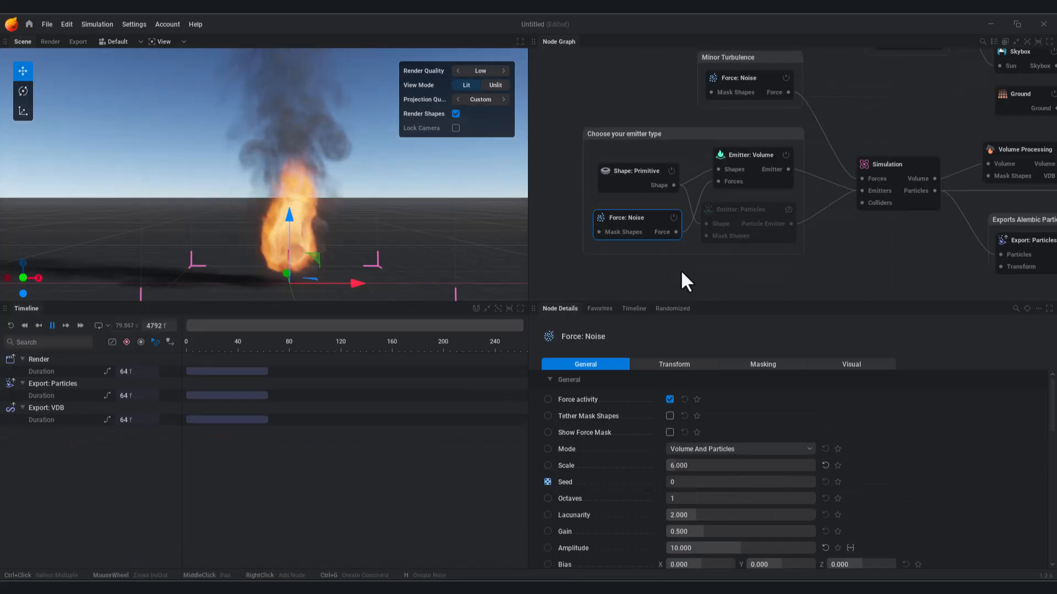
{"action": "middle_click_drag", "start_coordinate": [680, 269], "coordinate": [699, 275]}
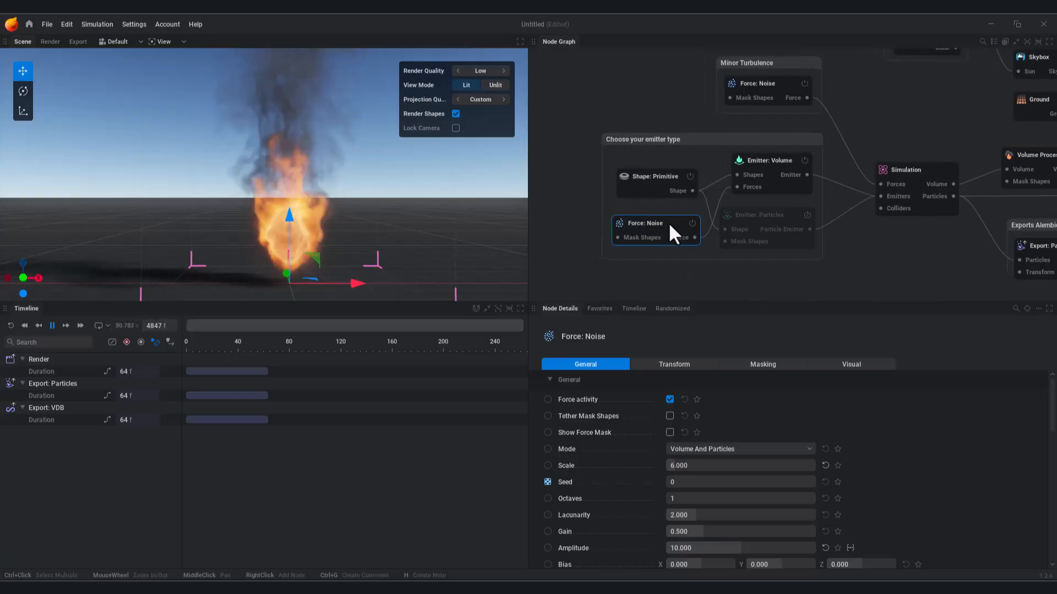
Step: Toggle the noise force off and test raising its Scale to about 14.7 and back
{"action": "left_click", "coordinate": [670, 400]}
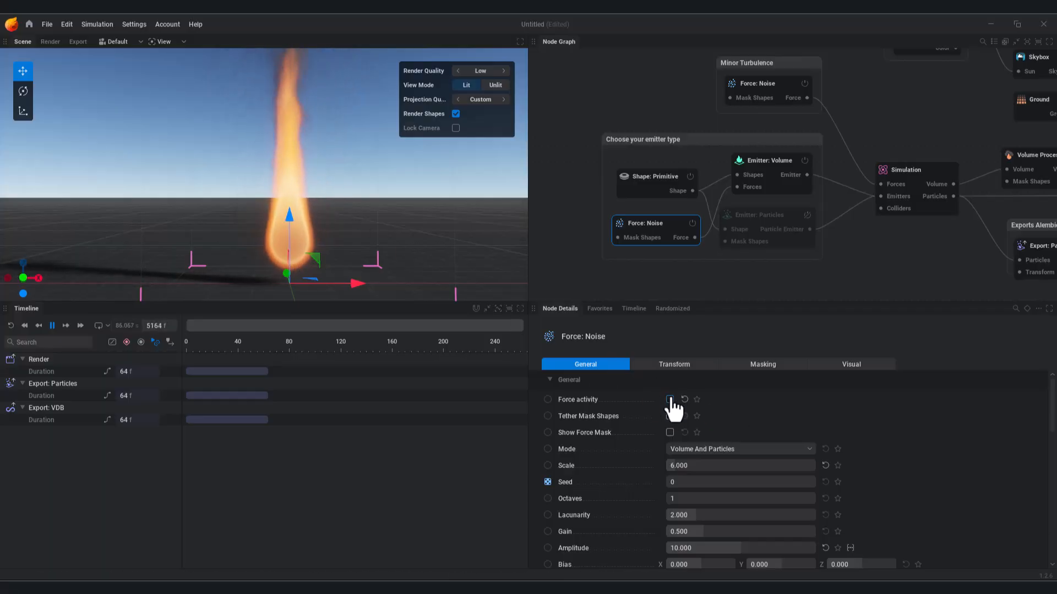
{"action": "left_click_drag", "start_coordinate": [686, 466], "coordinate": [700, 466]}
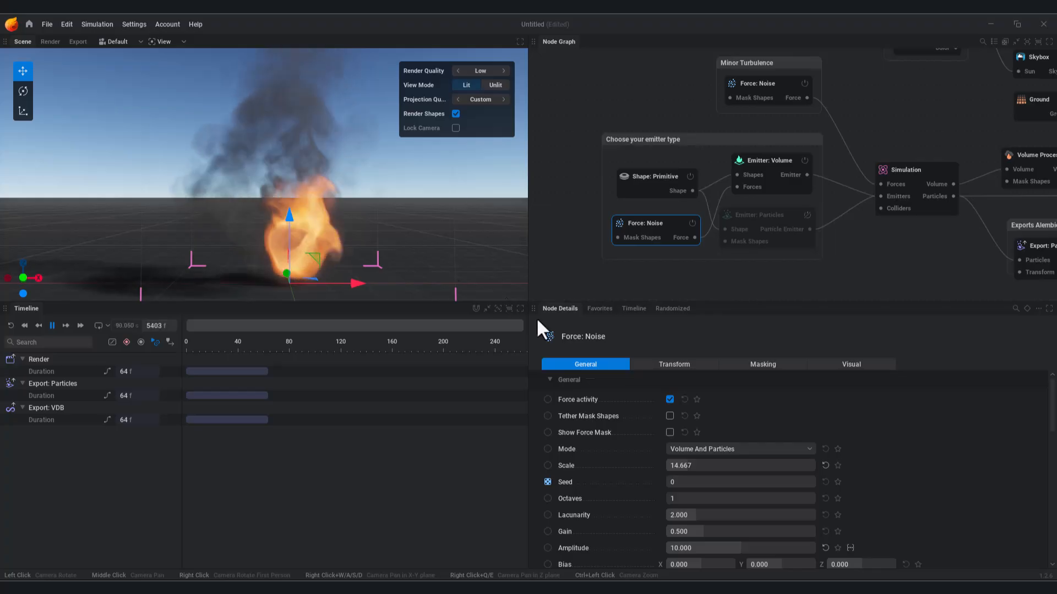
{"action": "mouse_move", "coordinate": [700, 466]}
{"action": "left_mouse_down"}
{"action": "mouse_move", "coordinate": [675, 466]}
{"action": "mouse_move", "coordinate": [693, 463]}
{"action": "left_mouse_up"}
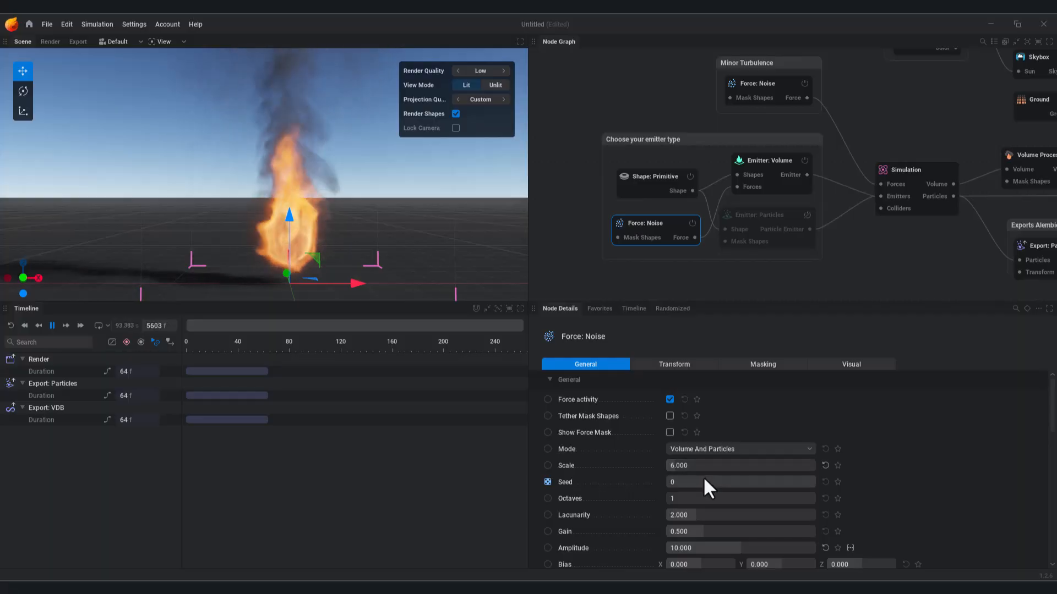
Step: Raise the noise Gain to 1.353 and Amplitude to 20
{"action": "scroll", "coordinate": [732, 506], "scroll_direction": "down", "scroll_amount": 1}
{"action": "left_click_drag", "start_coordinate": [691, 511], "coordinate": [701, 528]}
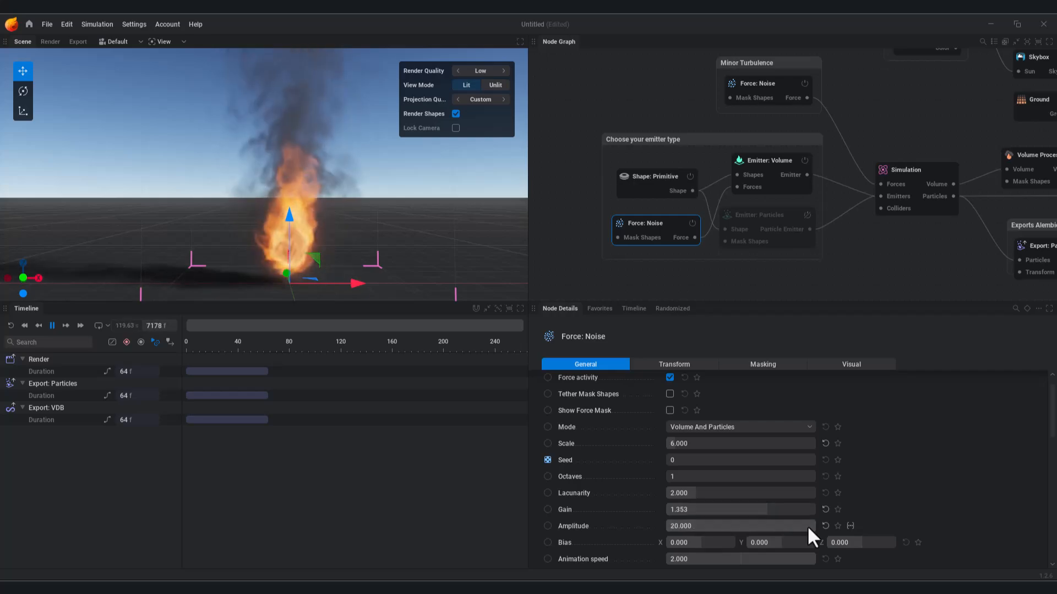
{"action": "left_click_drag", "start_coordinate": [808, 525], "coordinate": [659, 520]}
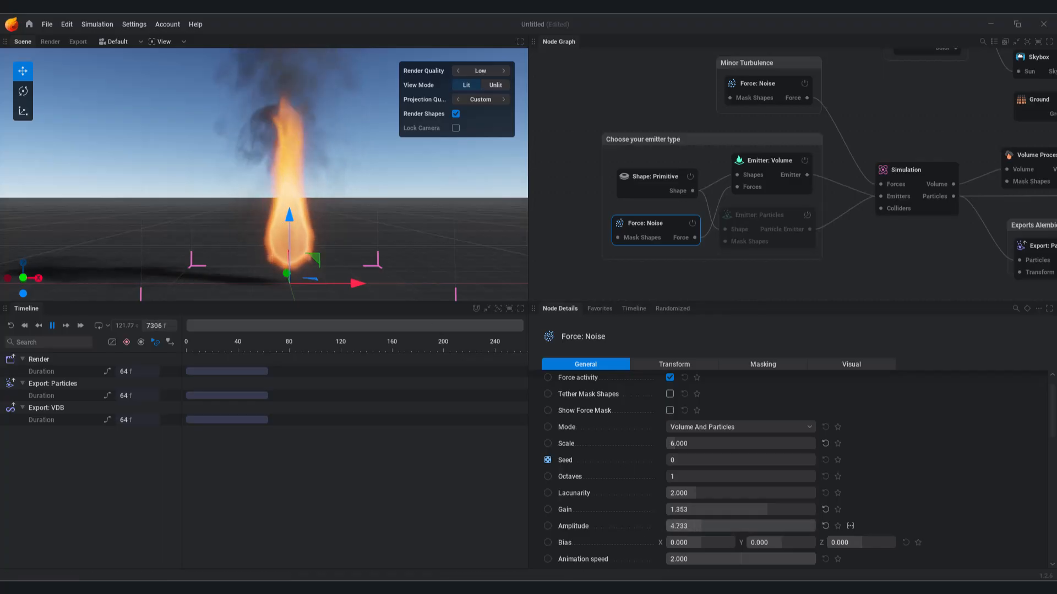
{"action": "left_click_drag", "start_coordinate": [726, 525], "coordinate": [799, 525]}
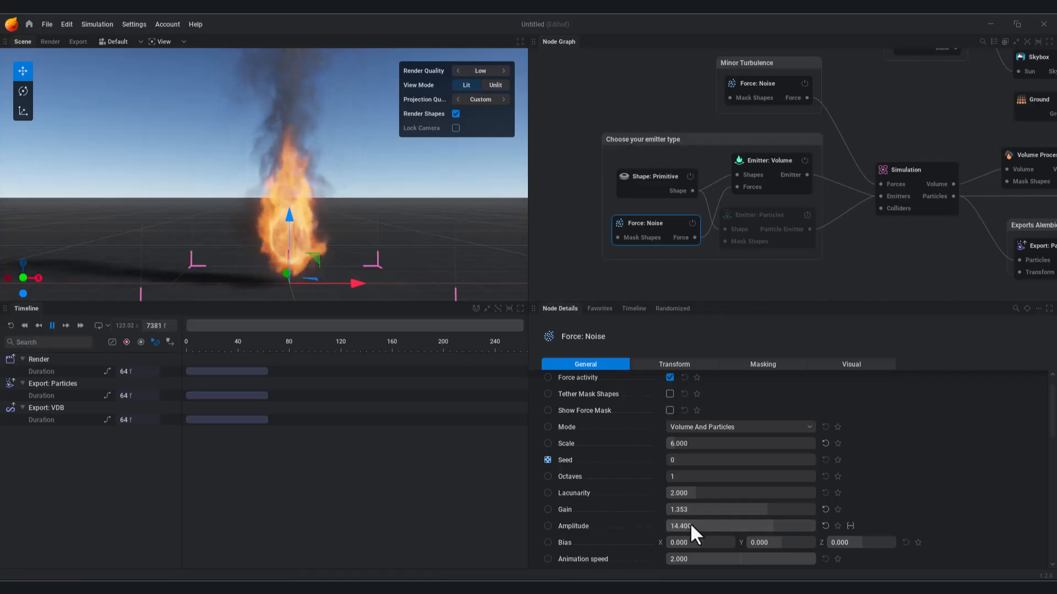
{"action": "left_click_drag", "start_coordinate": [721, 525], "coordinate": [764, 525]}
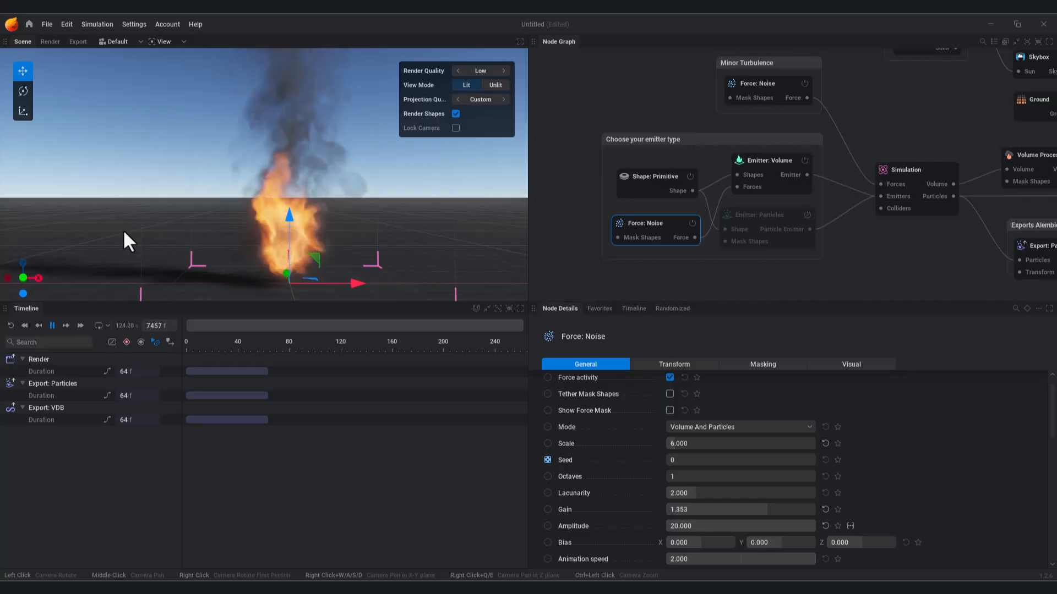
Step: Set the Force: Noise Animation speed to 6.000, trying 1 and −2 along the way
{"action": "scroll", "coordinate": [972, 483], "scroll_direction": "down", "scroll_amount": 1}
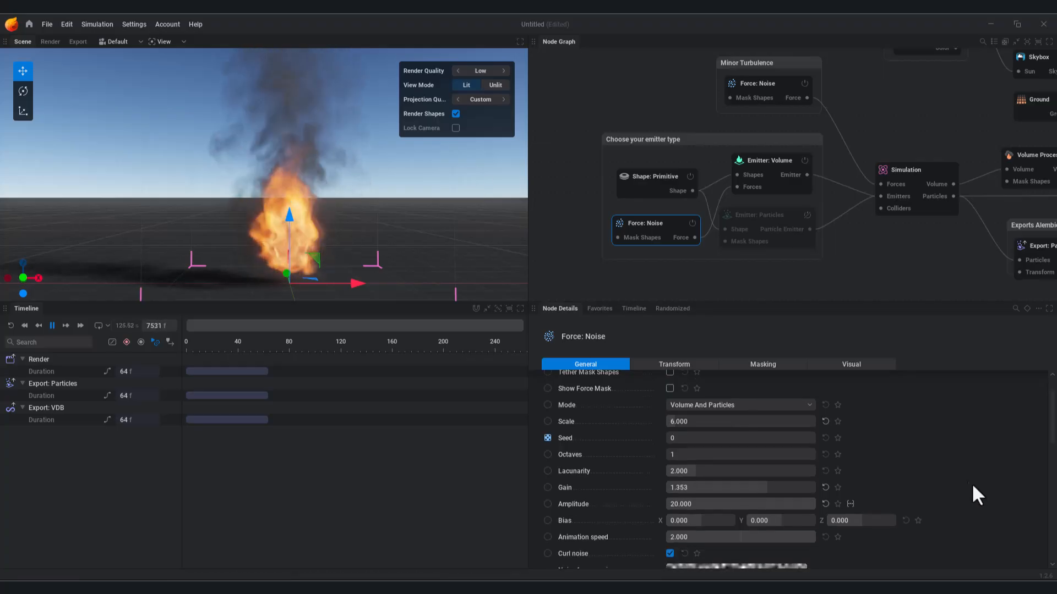
{"action": "left_click", "coordinate": [689, 537]}
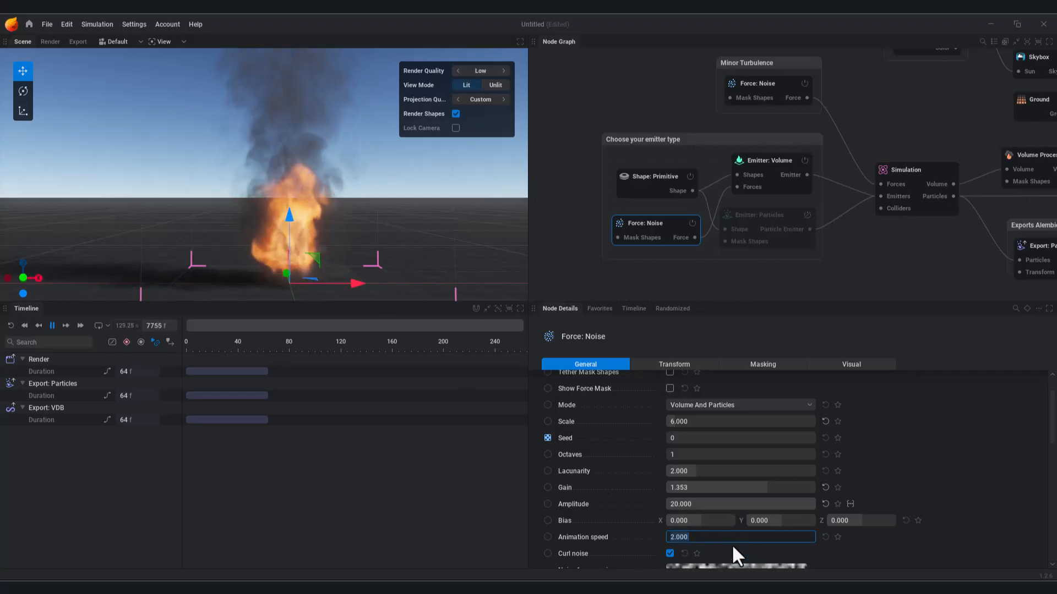
{"action": "key", "text": "ctrl+a"}
{"action": "type", "text": "6"}
{"action": "key", "text": "Return"}
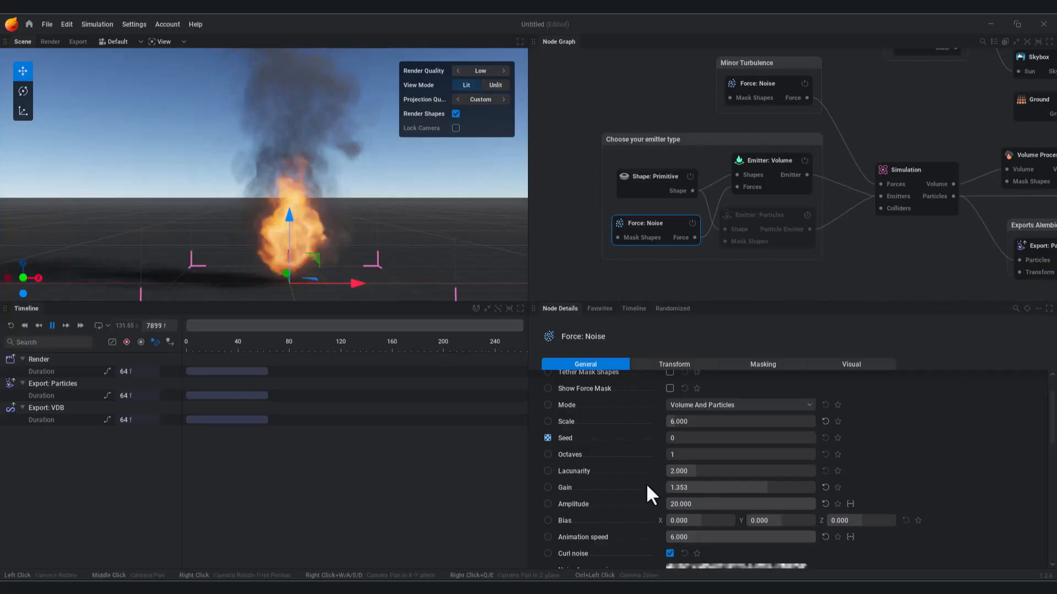
{"action": "left_click", "coordinate": [738, 537]}
{"action": "key", "text": "ctrl+a"}
{"action": "type", "text": "1"}
{"action": "key", "text": "Return"}
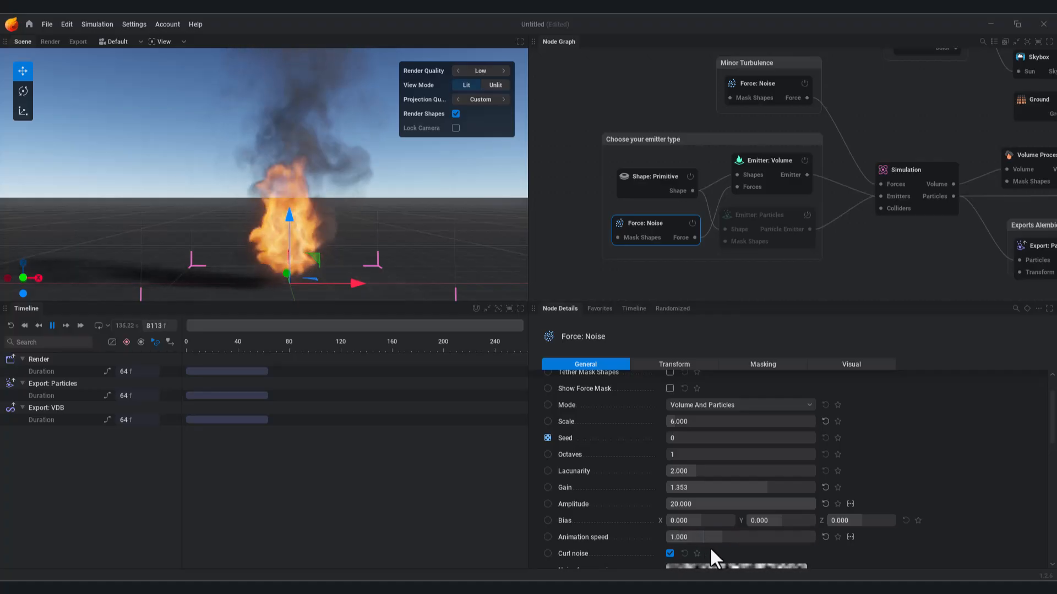
{"action": "left_click_drag", "start_coordinate": [715, 534], "coordinate": [655, 534]}
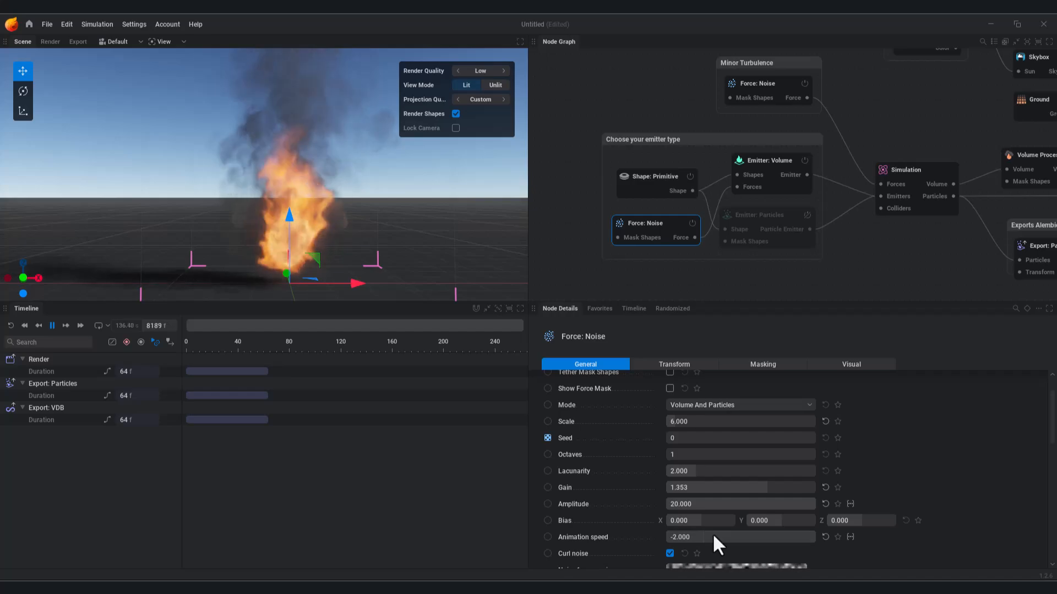
{"action": "left_click_drag", "start_coordinate": [726, 534], "coordinate": [729, 537]}
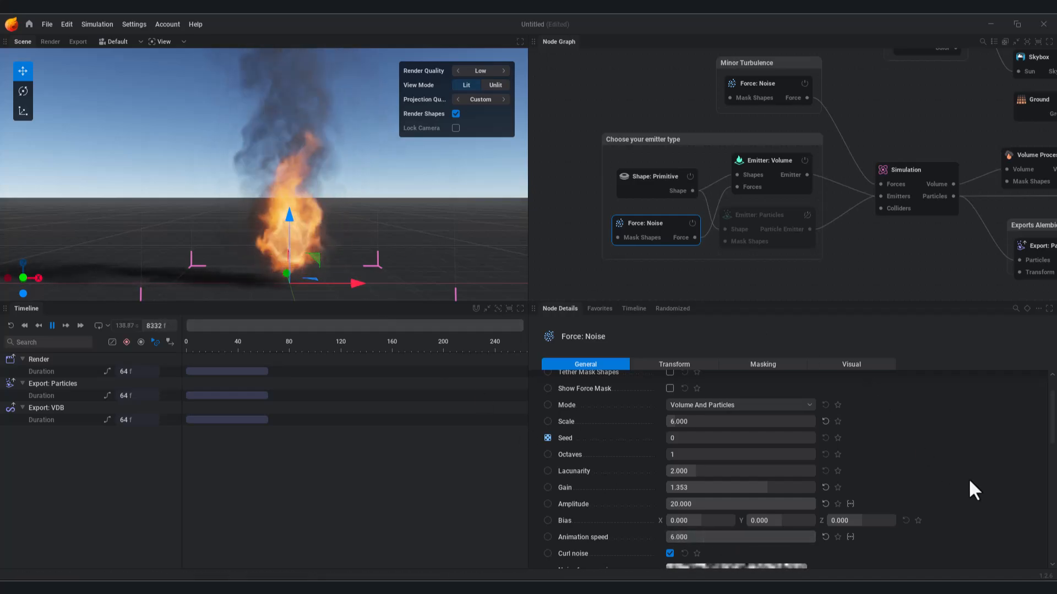
{"action": "scroll", "coordinate": [966, 478], "scroll_direction": "down", "scroll_amount": 2}
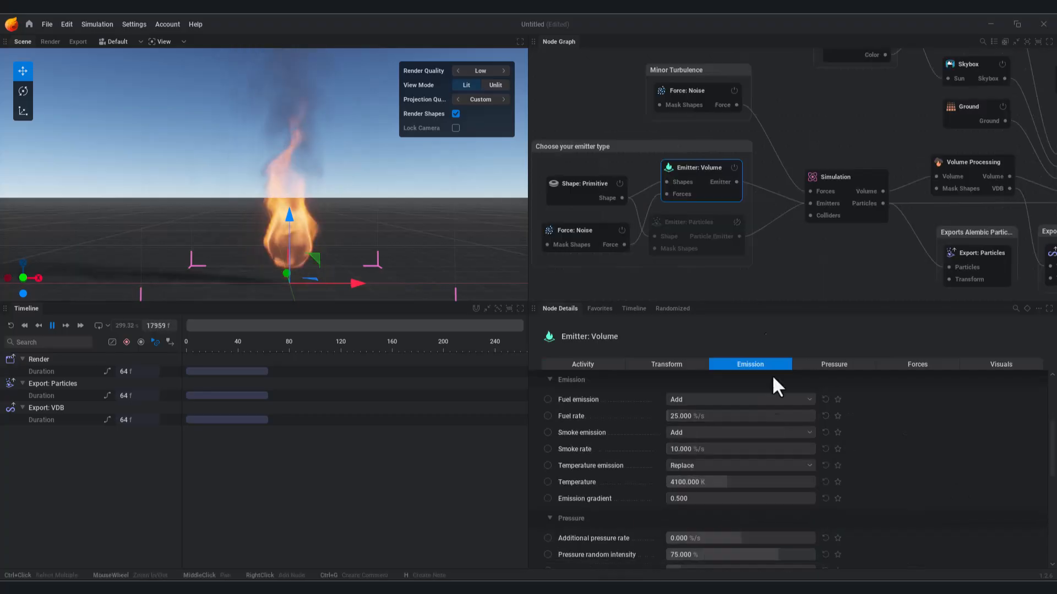
Step: Set the volume emitter's Fuel rate to 420 %/s and Temperature to 3433.333 K
{"action": "left_click_drag", "start_coordinate": [677, 416], "coordinate": [707, 416]}
{"action": "left_click_drag", "start_coordinate": [729, 481], "coordinate": [668, 482]}
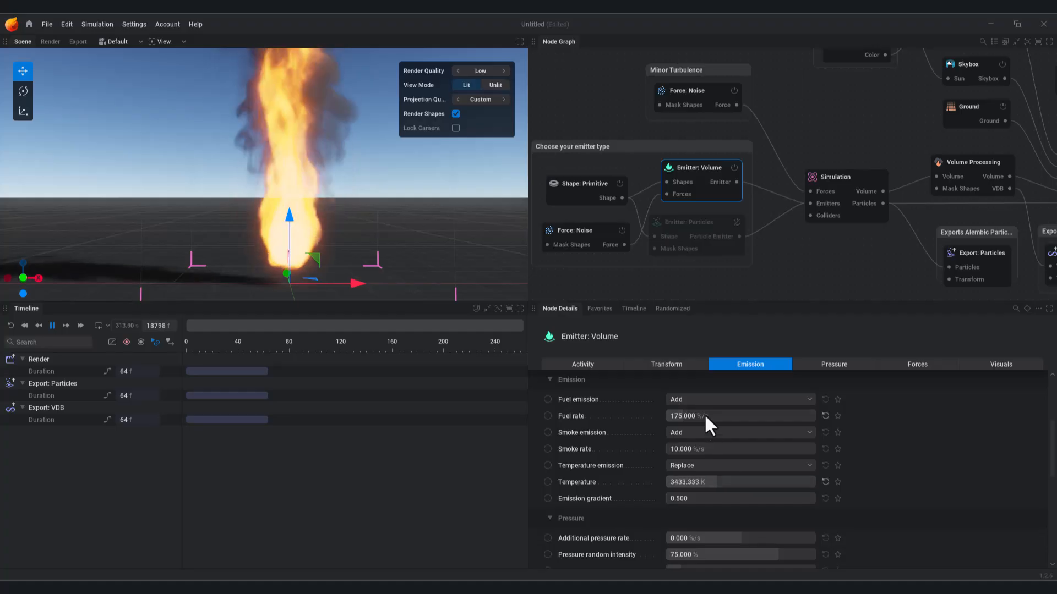
{"action": "mouse_move", "coordinate": [707, 416]}
{"action": "left_mouse_down"}
{"action": "mouse_move", "coordinate": [776, 417]}
{"action": "mouse_move", "coordinate": [706, 416]}
{"action": "left_mouse_up"}
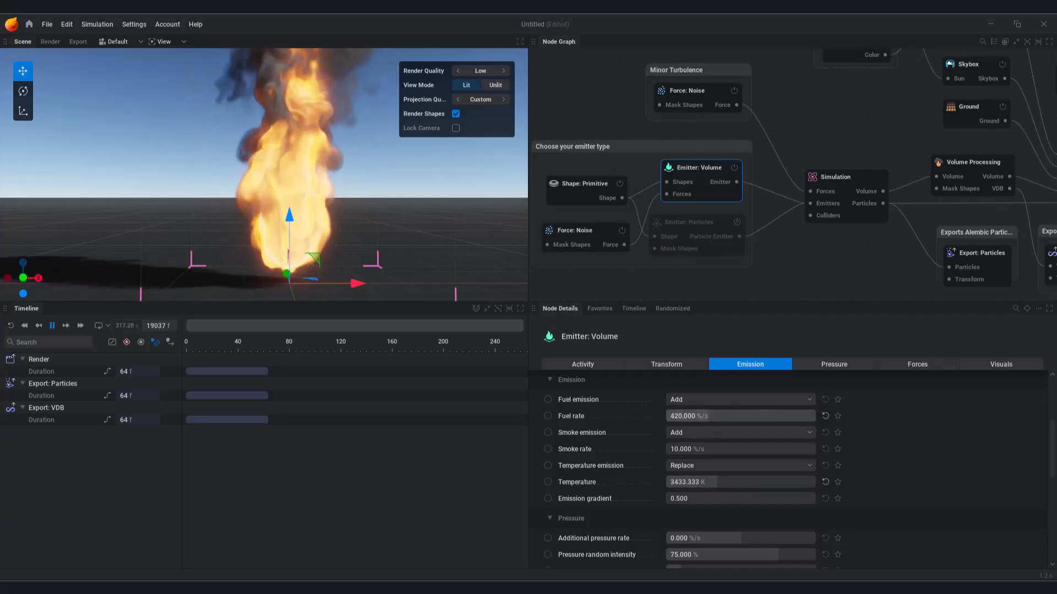
Step: Keyframe the emitter Temperature at frames 28 and 58, with the frame 58 key at 0 K
{"action": "left_click", "coordinate": [548, 483]}
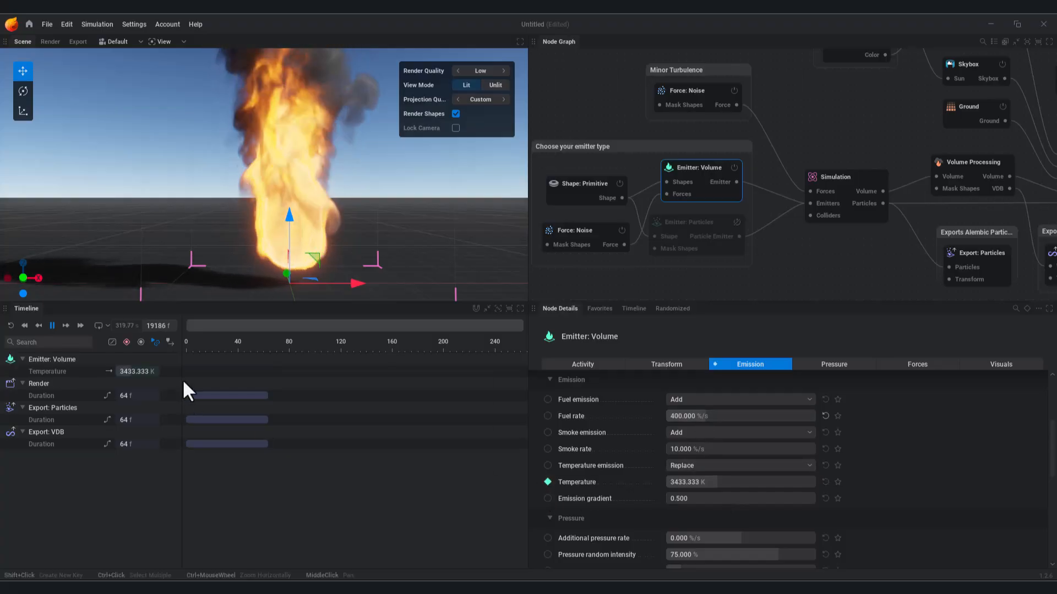
{"action": "left_click", "coordinate": [223, 371], "text": "shift"}
{"action": "left_click", "coordinate": [260, 371], "text": "shift"}
{"action": "left_click", "coordinate": [222, 371]}
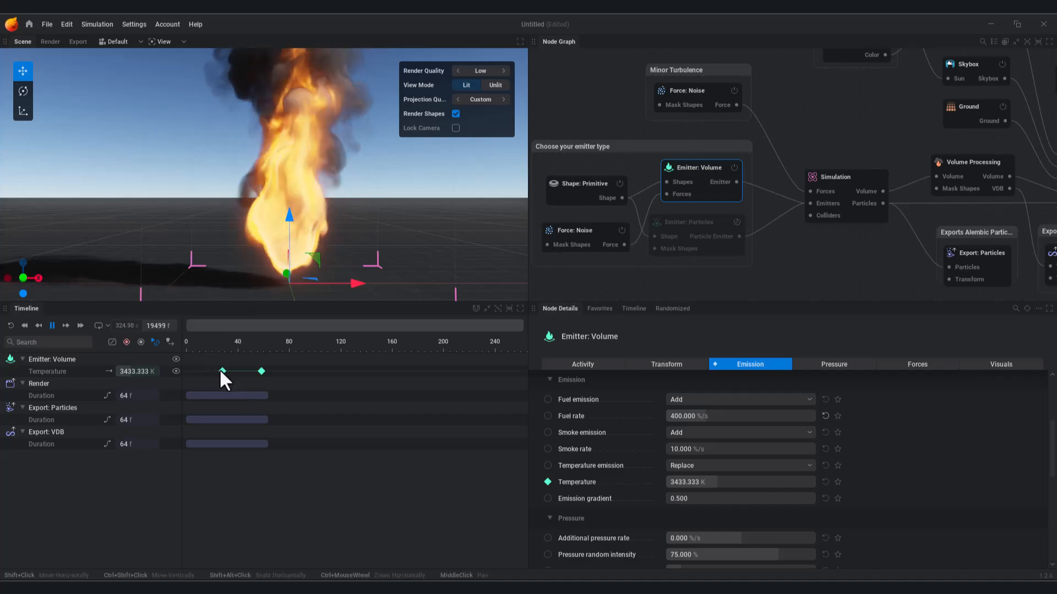
{"action": "scroll", "coordinate": [641, 482], "scroll_direction": "up", "scroll_amount": 1}
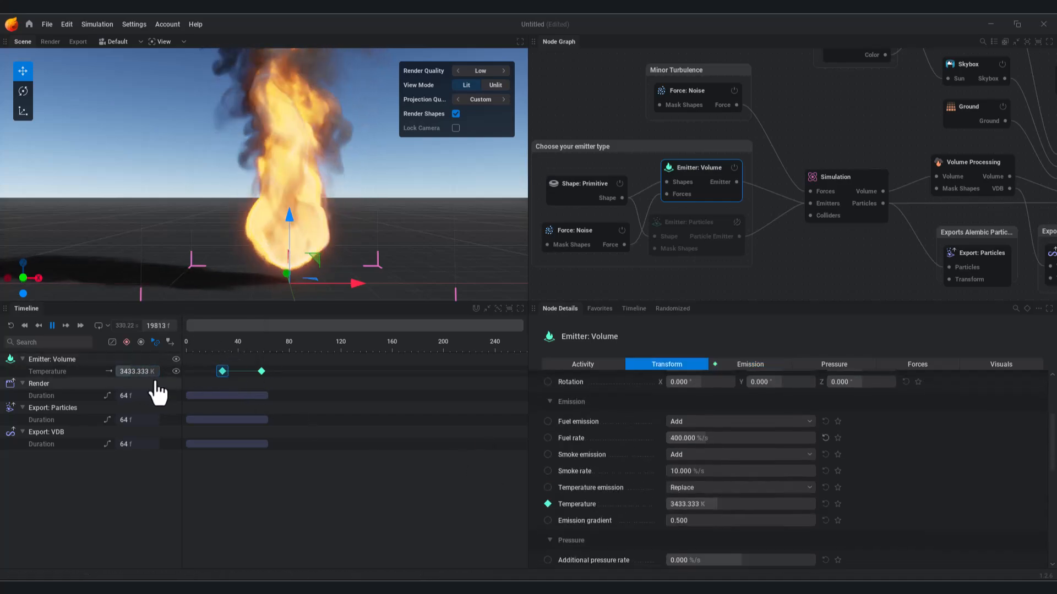
{"action": "left_click", "coordinate": [53, 325]}
{"action": "left_click_drag", "start_coordinate": [235, 346], "coordinate": [260, 371]}
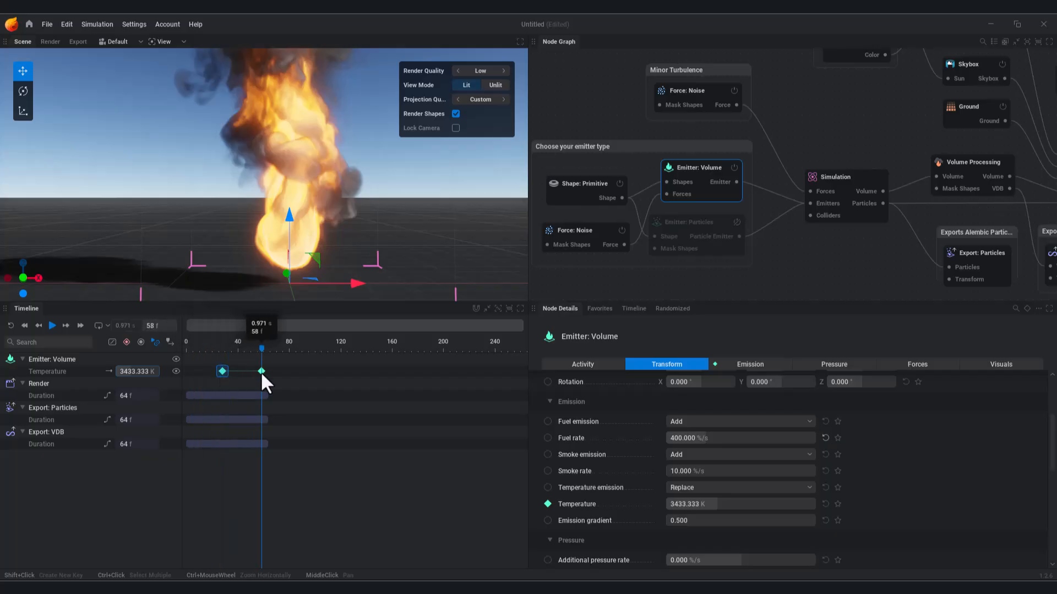
{"action": "left_click", "coordinate": [262, 371]}
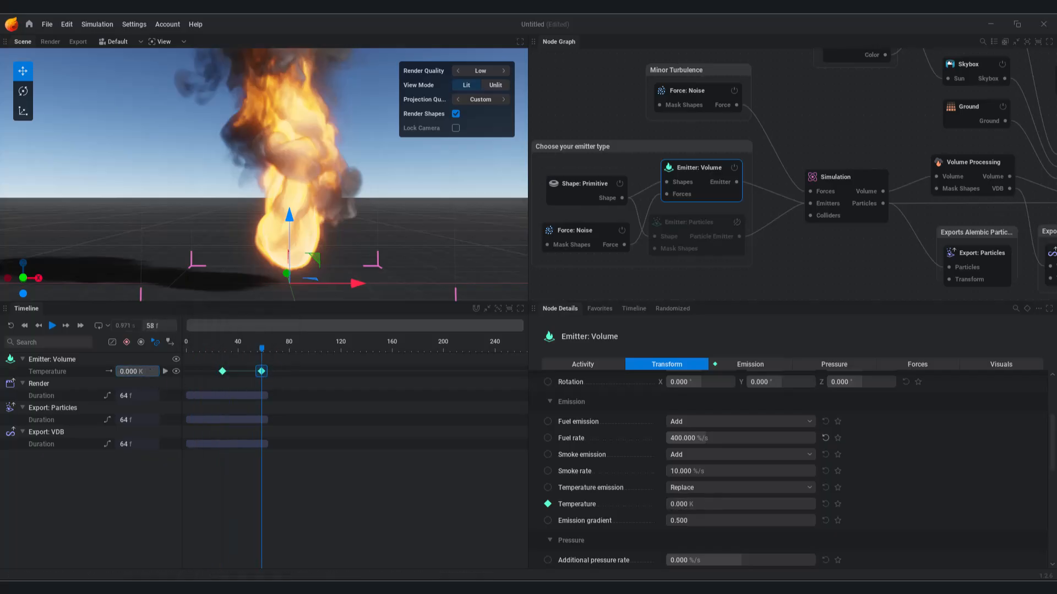
Step: Play the simulation from the start to watch the fire die out, then stop
{"action": "key", "text": "space"}
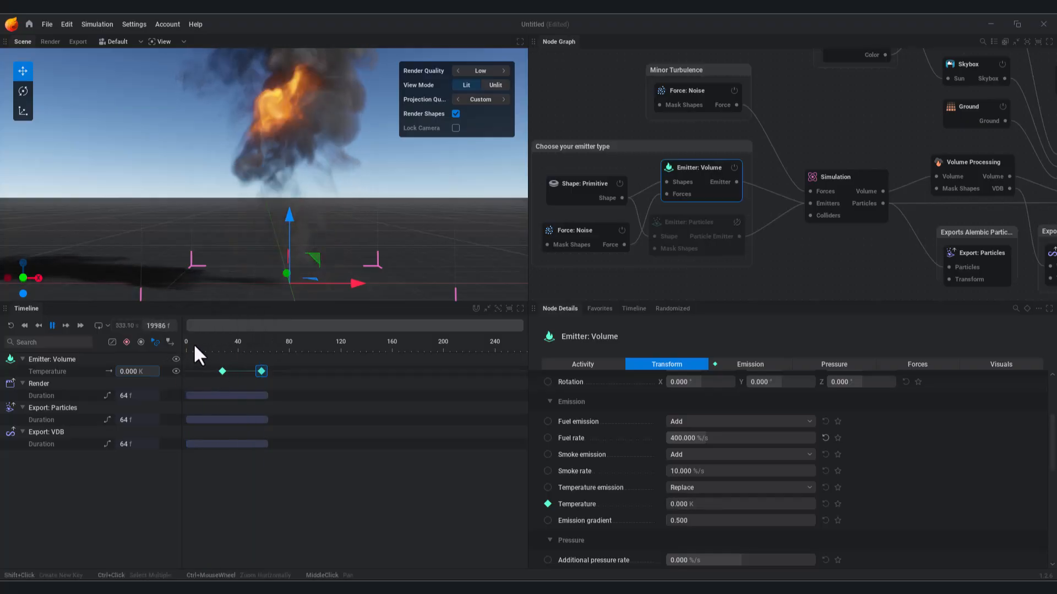
{"action": "left_click", "coordinate": [12, 329]}
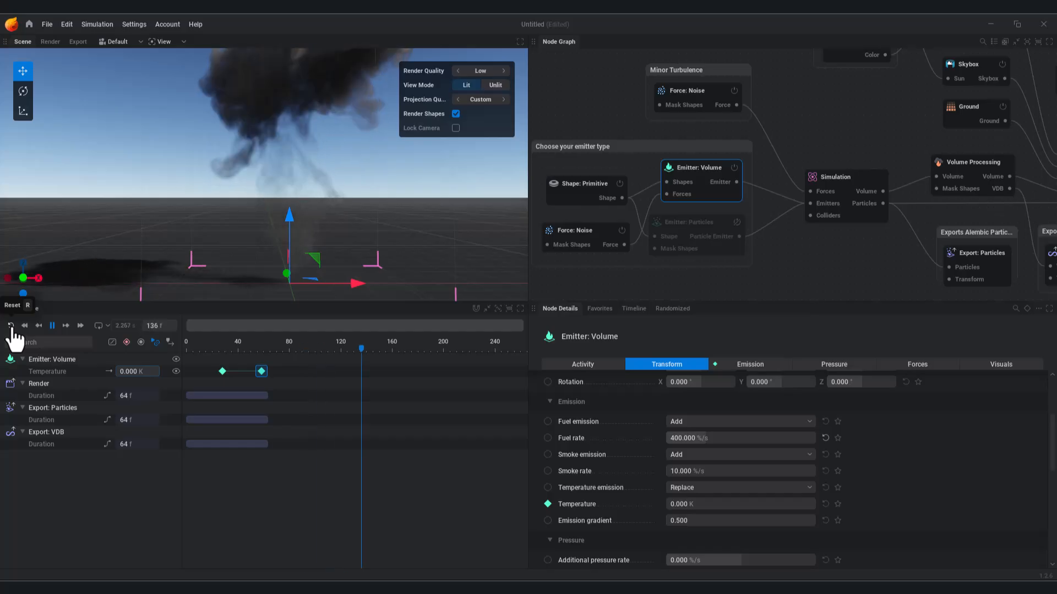
{"action": "left_click", "coordinate": [12, 328]}
{"action": "left_click", "coordinate": [53, 326]}
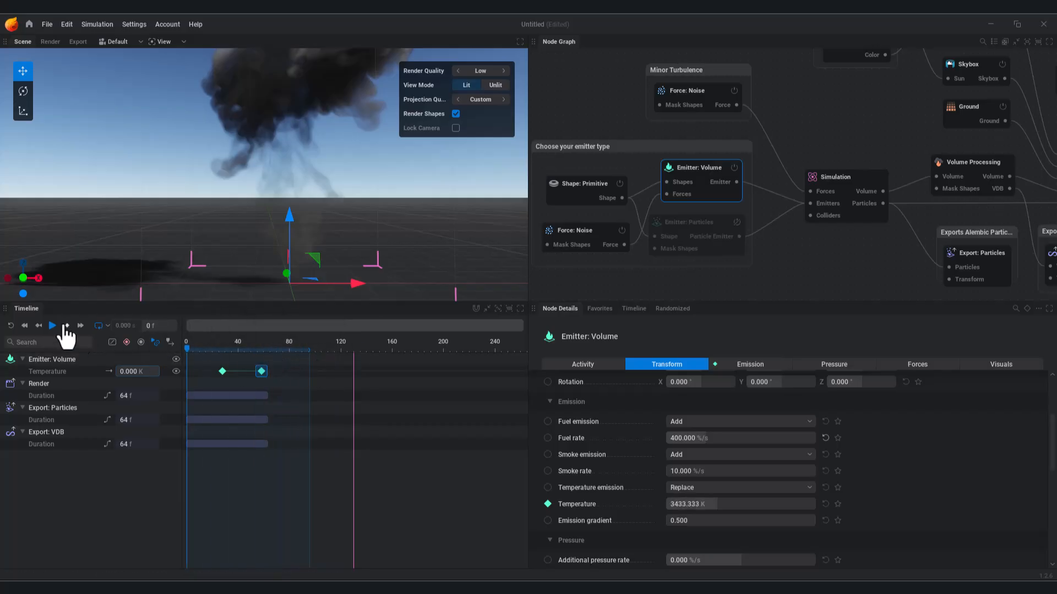
Step: Set the frame 28 Temperature keyframe to 5000 K
{"action": "left_click", "coordinate": [53, 326]}
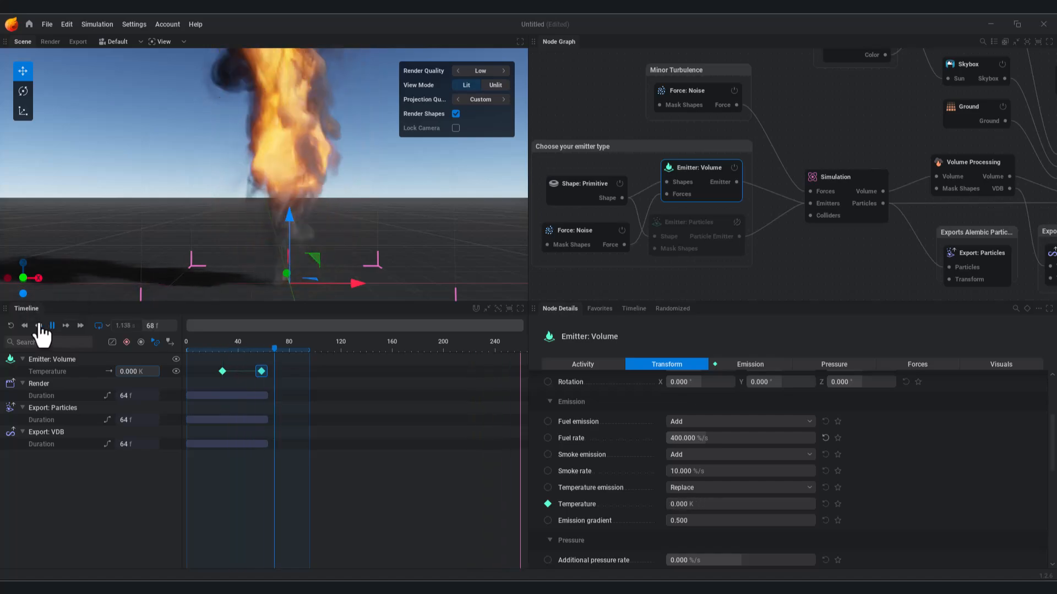
{"action": "left_click", "coordinate": [277, 350]}
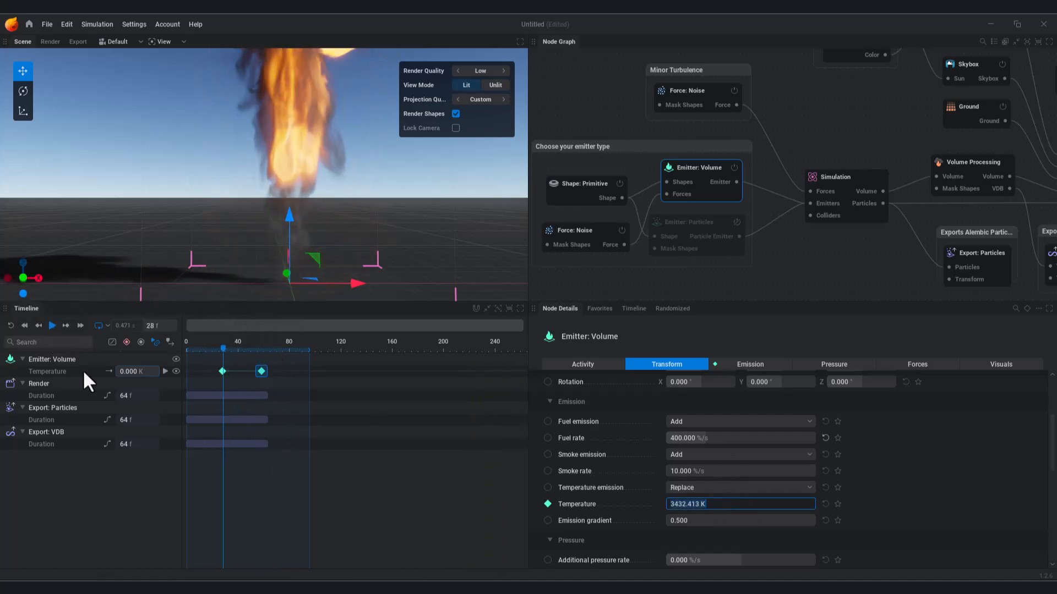
{"action": "left_click", "coordinate": [222, 371]}
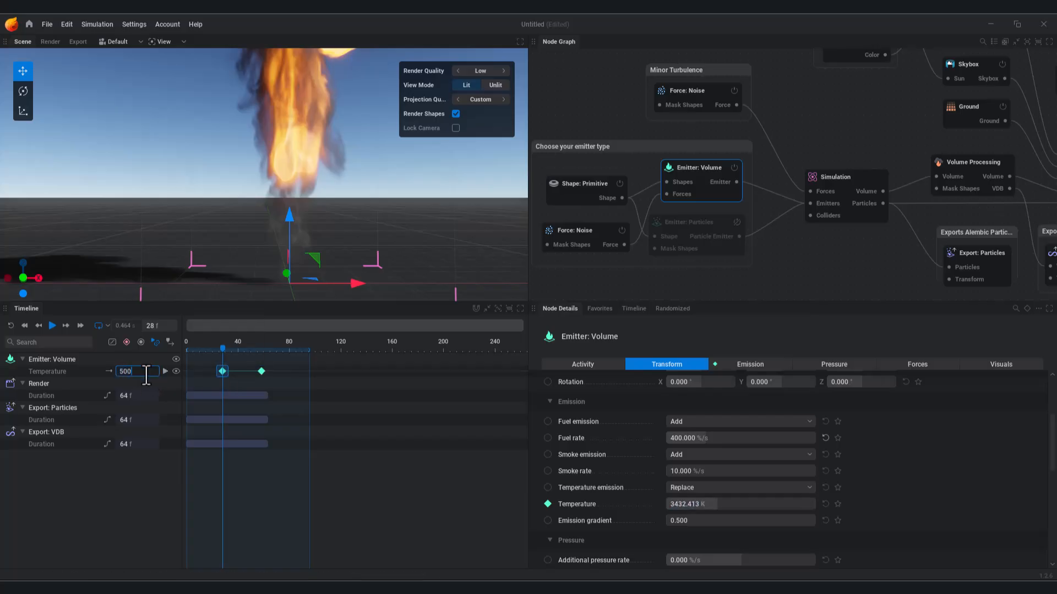
Step: Replay from frame 0 and keyframe Fuel rate at 800 %/s near frame 29
{"action": "left_click", "coordinate": [10, 326]}
{"action": "left_click", "coordinate": [52, 326]}
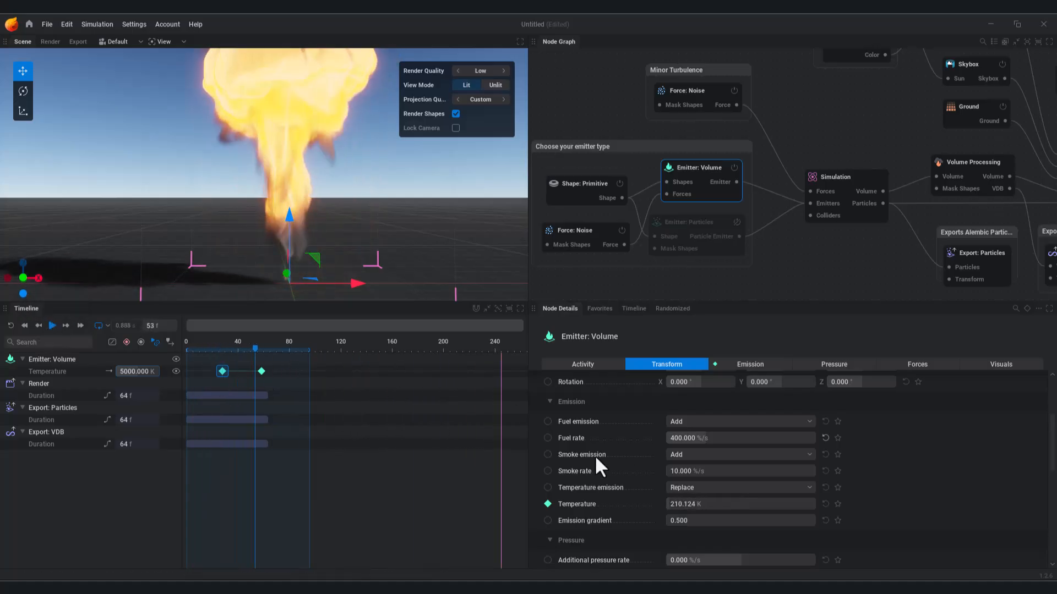
{"action": "left_click", "coordinate": [548, 438]}
{"action": "left_click_drag", "start_coordinate": [222, 351], "coordinate": [223, 351]}
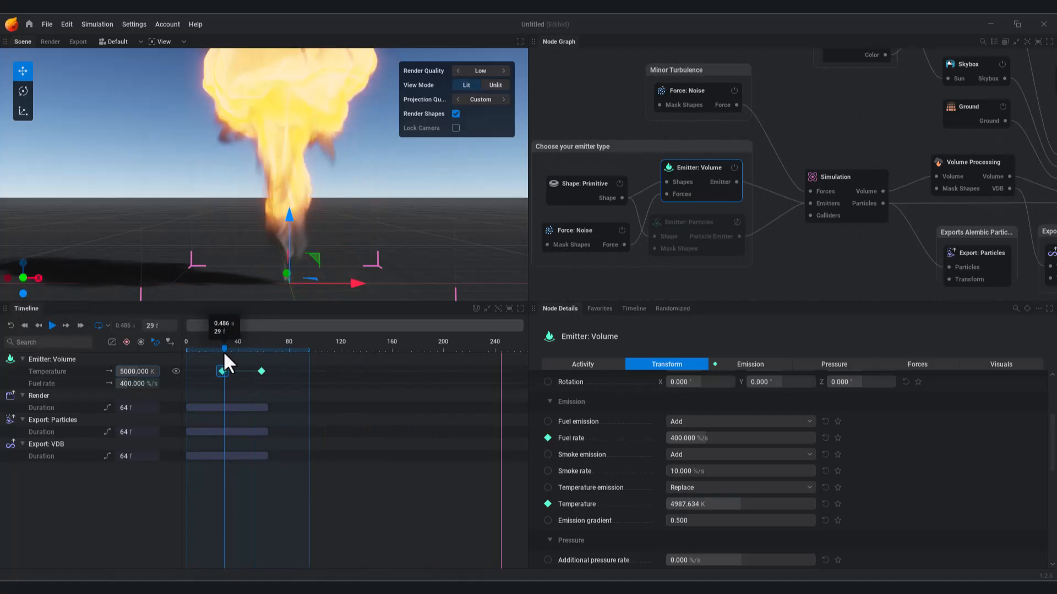
Step: Replay the keyed explosion, scrub back to frame 30, and show the emitter's Activity tab
{"action": "left_click", "coordinate": [11, 326]}
{"action": "left_click", "coordinate": [53, 325]}
{"action": "left_click", "coordinate": [53, 326]}
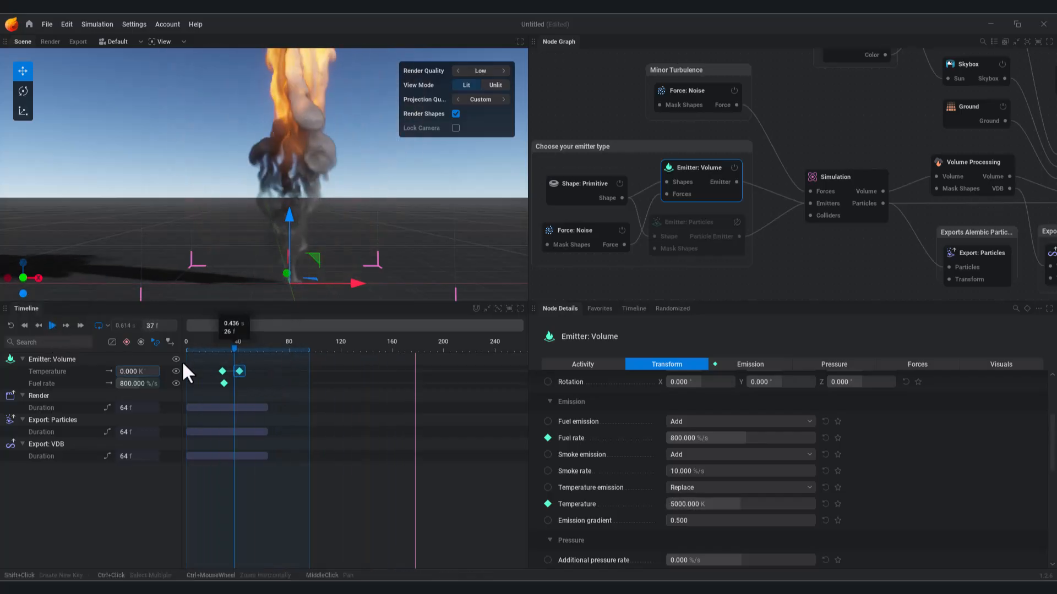
{"action": "left_click", "coordinate": [53, 326]}
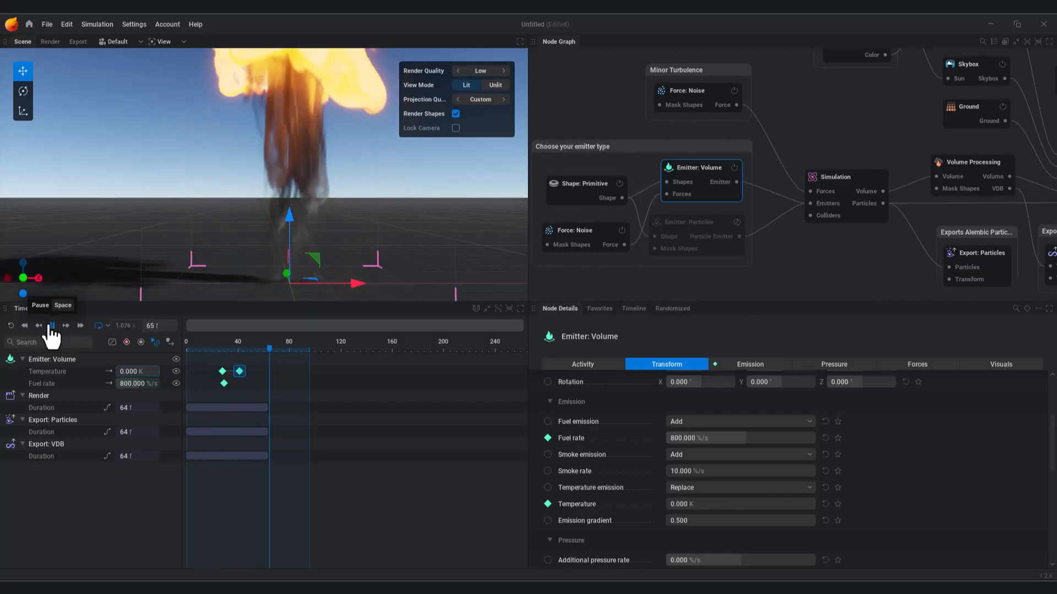
{"action": "left_click", "coordinate": [52, 326]}
{"action": "mouse_move", "coordinate": [240, 353]}
{"action": "left_mouse_down"}
{"action": "mouse_move", "coordinate": [193, 348]}
{"action": "mouse_move", "coordinate": [226, 364]}
{"action": "left_mouse_up"}
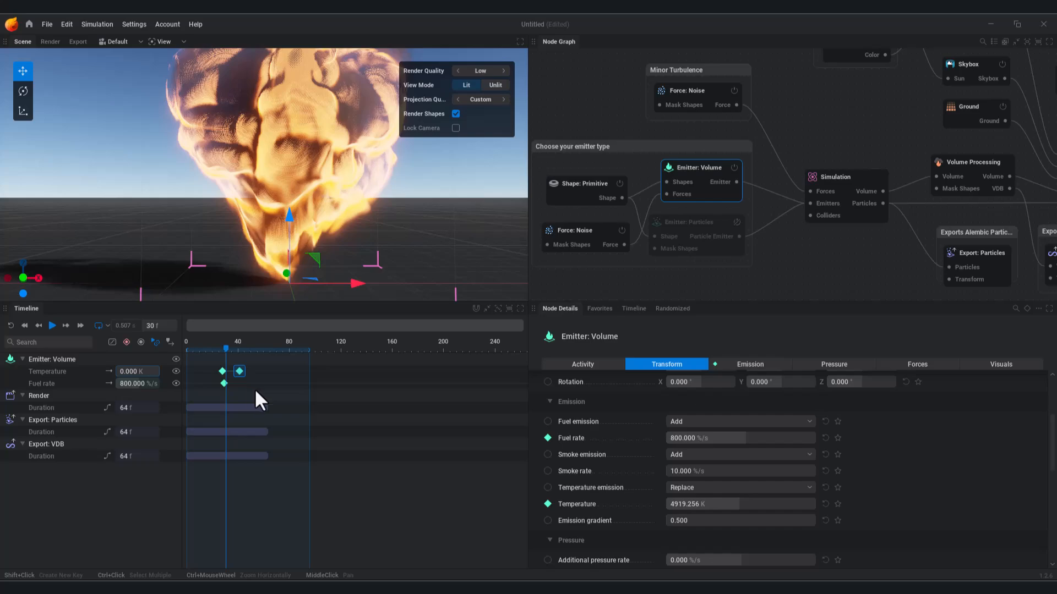
{"action": "left_click", "coordinate": [52, 326]}
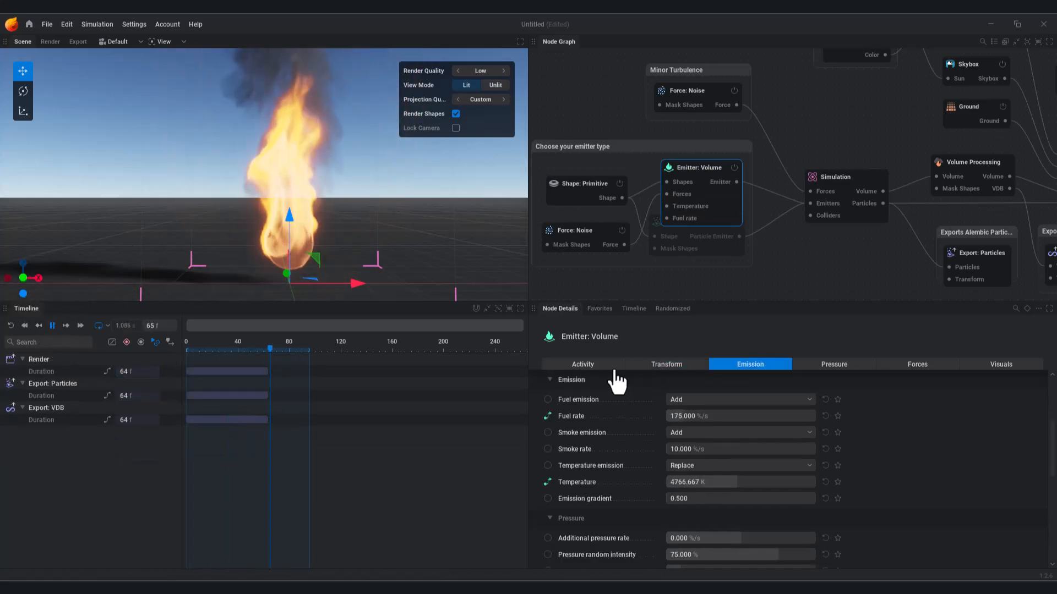
{"action": "left_click", "coordinate": [605, 362]}
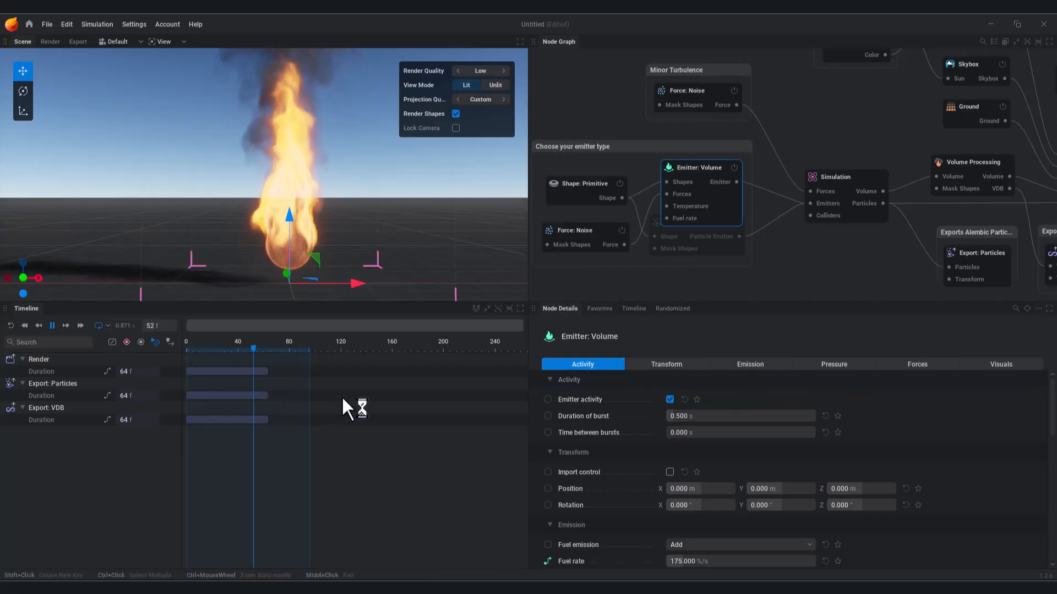
Step: Keyframe Emitter activity at frames 30 and 66, disabling it at frame 66, and preview
{"action": "left_click", "coordinate": [548, 400]}
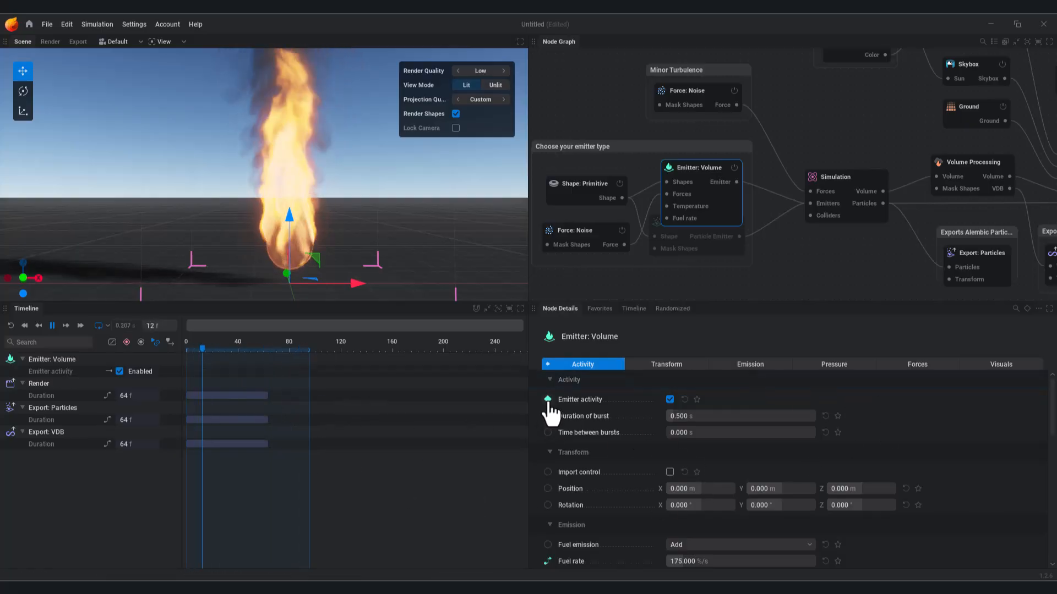
{"action": "left_click", "coordinate": [225, 371], "text": "shift"}
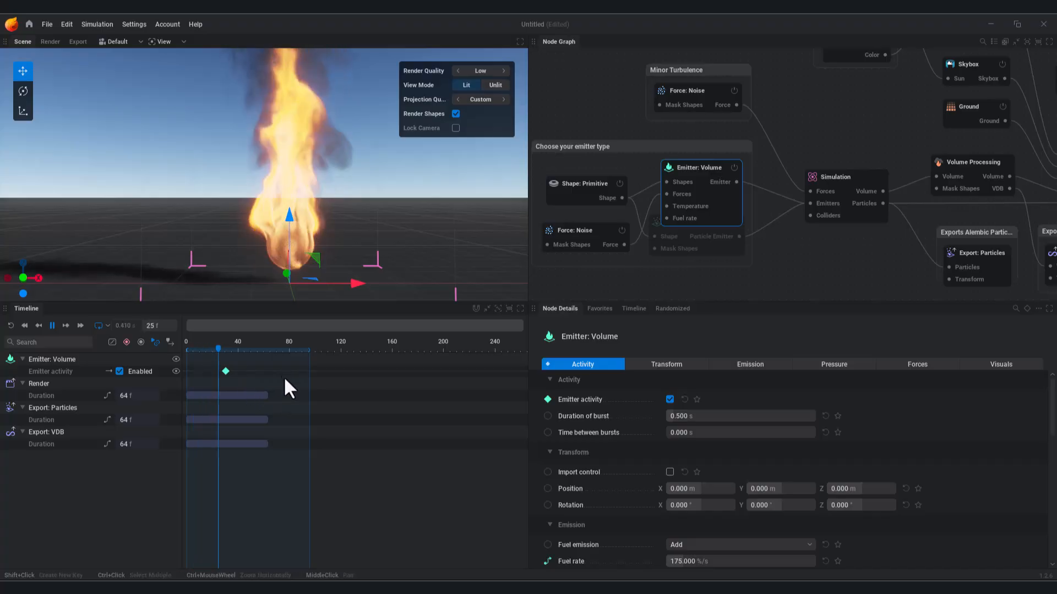
{"action": "left_click", "coordinate": [270, 371], "text": "shift"}
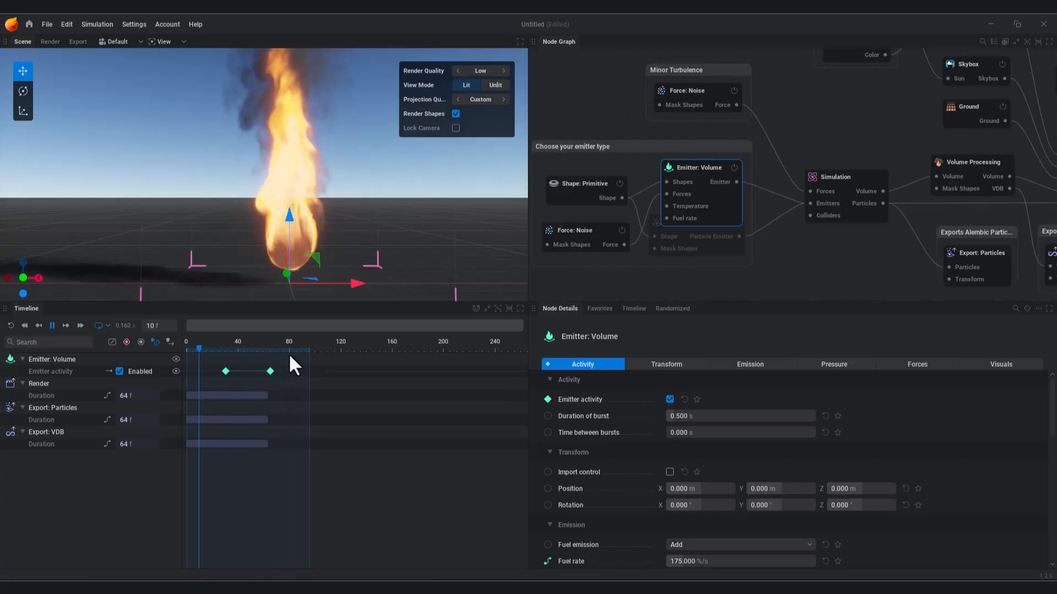
{"action": "left_click_drag", "start_coordinate": [218, 346], "coordinate": [272, 371]}
{"action": "left_click", "coordinate": [270, 371]}
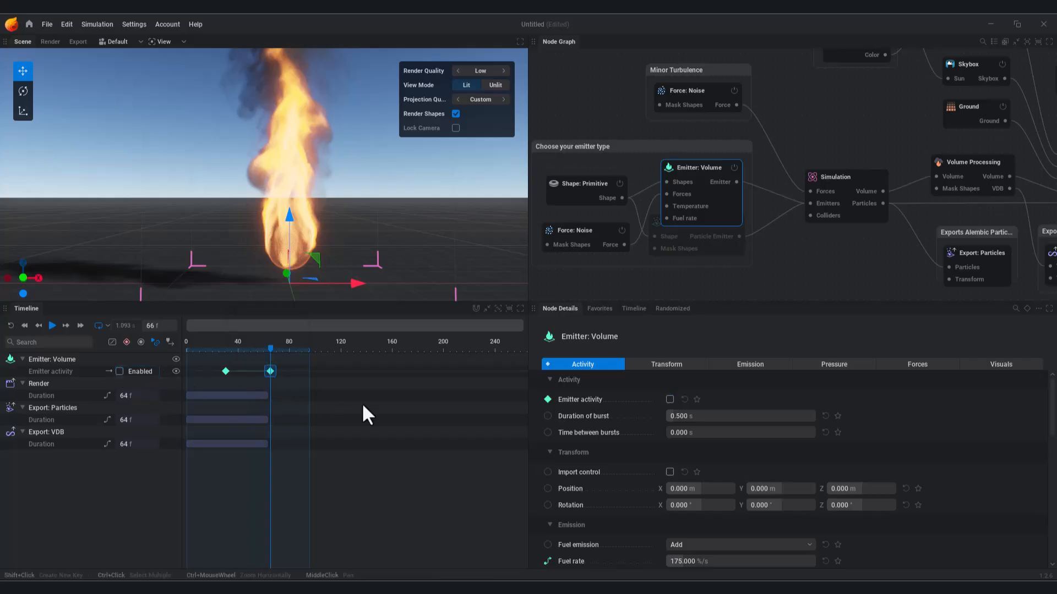
{"action": "key", "text": "space"}
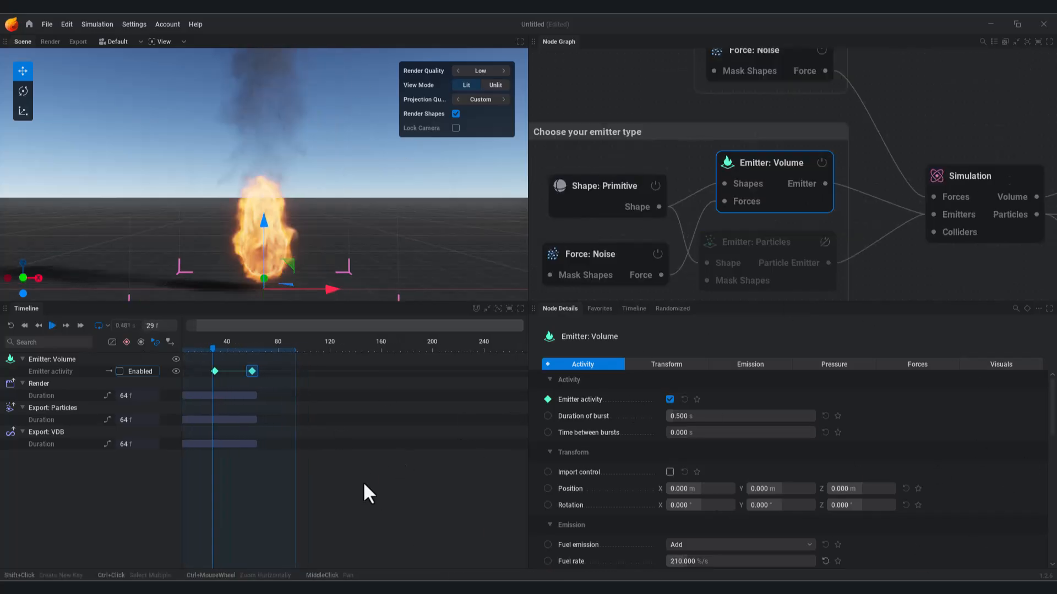
Step: Show the Emitter: Volume node's Emission settings
{"action": "middle_click_drag", "start_coordinate": [364, 485], "coordinate": [380, 478]}
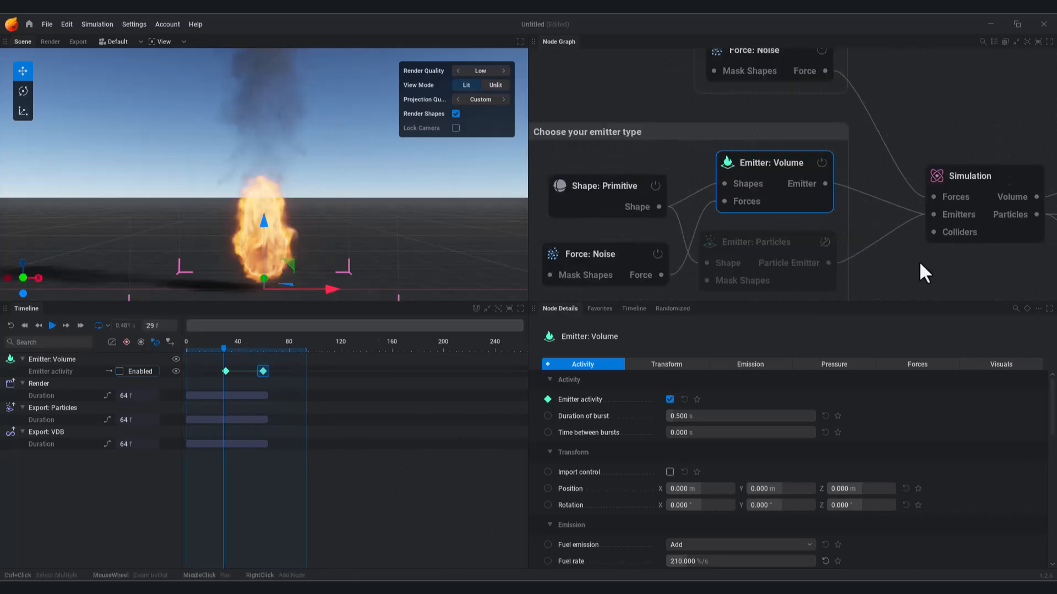
{"action": "middle_click_drag", "start_coordinate": [877, 282], "coordinate": [826, 264]}
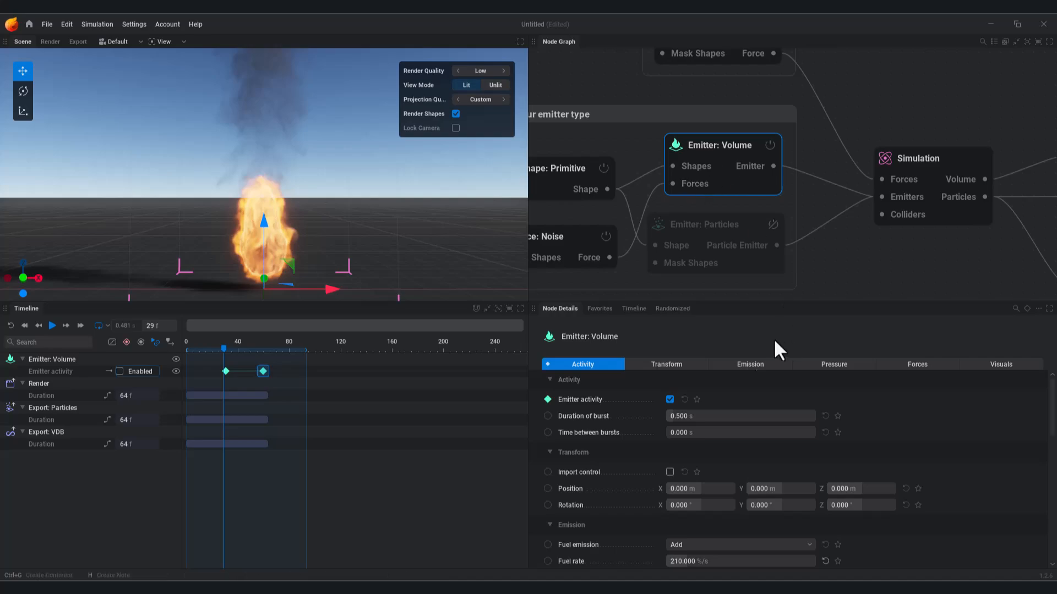
{"action": "left_click", "coordinate": [787, 365]}
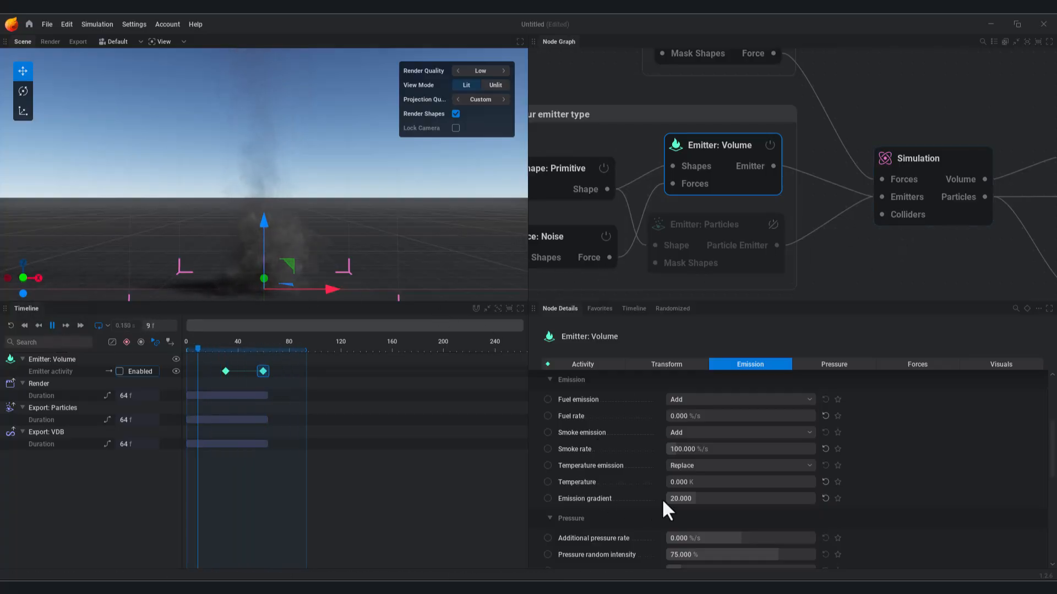
Step: Enable Render fuel in the Shading node so the fuel shows as a blue-purple cloud
{"action": "scroll", "coordinate": [857, 257], "scroll_direction": "down", "scroll_amount": 2}
{"action": "middle_click_drag", "start_coordinate": [1018, 199], "coordinate": [703, 234]}
{"action": "middle_click_drag", "start_coordinate": [833, 161], "coordinate": [796, 206]}
{"action": "scroll", "coordinate": [809, 220], "scroll_direction": "down", "scroll_amount": 2}
{"action": "left_click", "coordinate": [748, 126]}
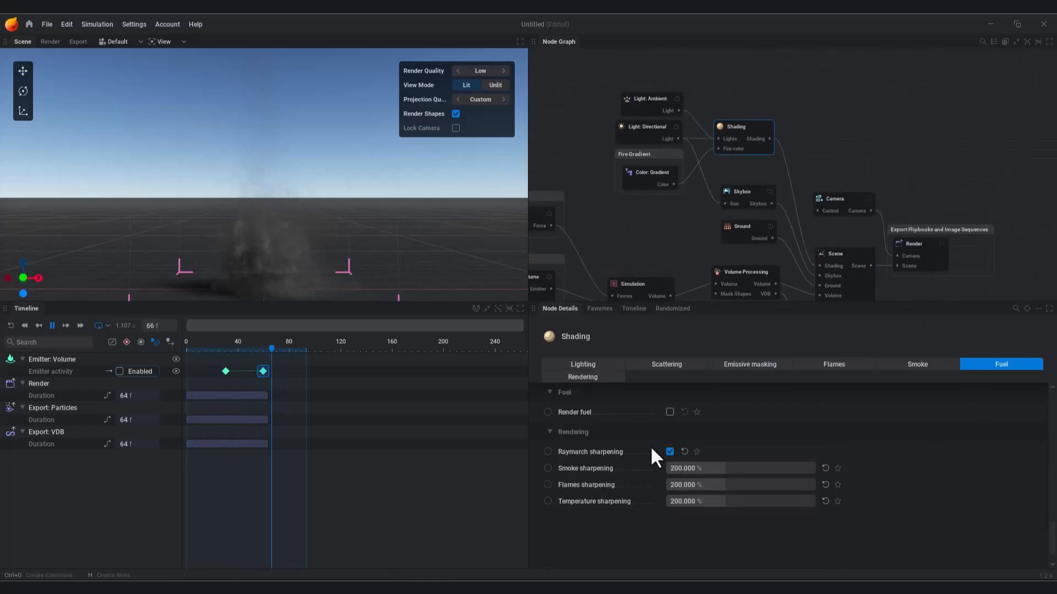
{"action": "left_click", "coordinate": [670, 413]}
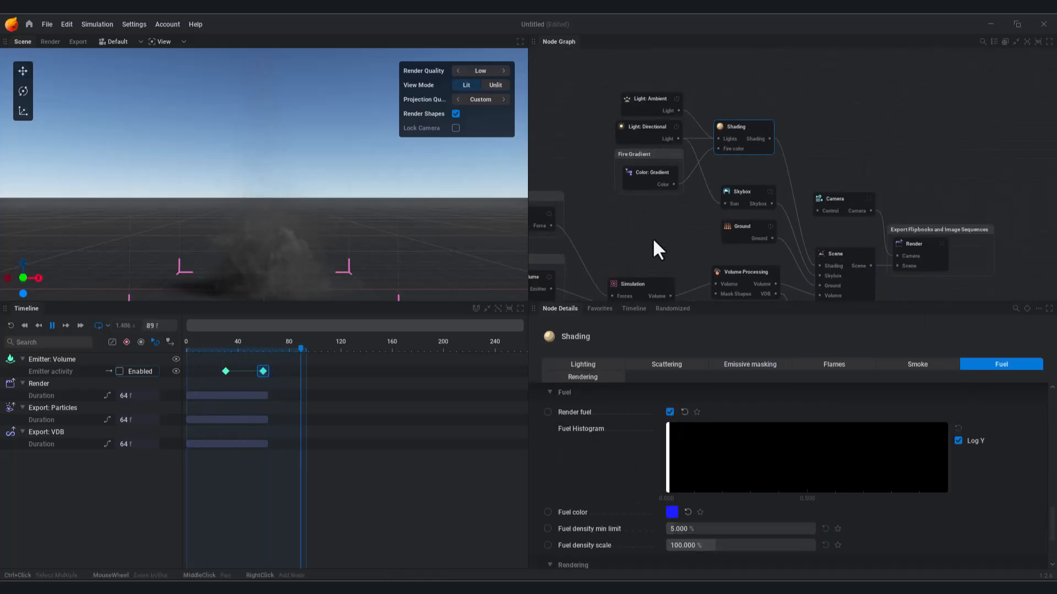
Step: Reselect the Emitter: Volume node to bring back its settings
{"action": "middle_click_drag", "start_coordinate": [641, 246], "coordinate": [776, 126]}
{"action": "middle_click_drag", "start_coordinate": [680, 175], "coordinate": [707, 183]}
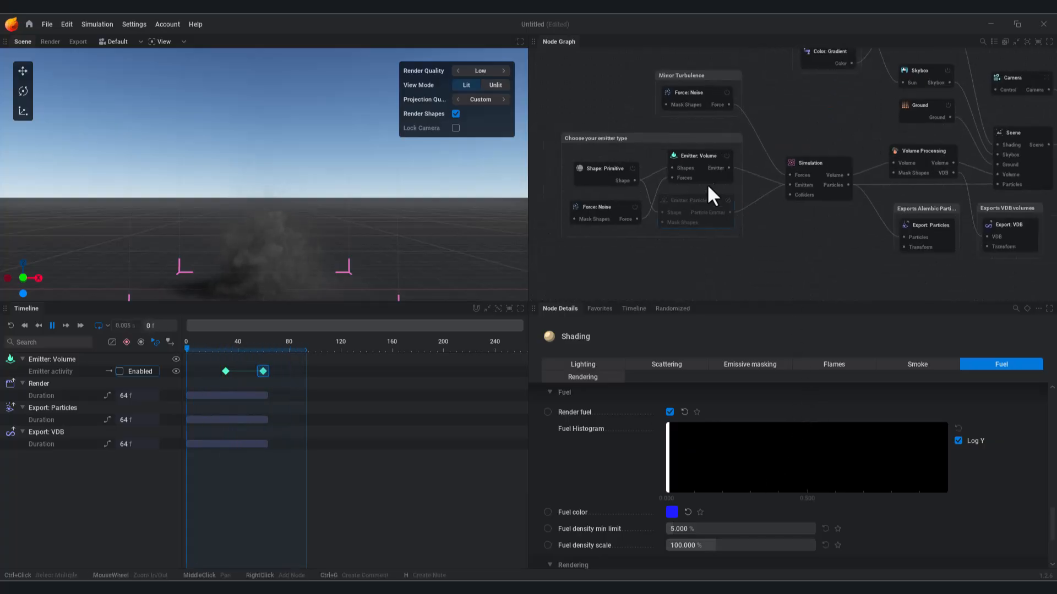
{"action": "left_click", "coordinate": [692, 160]}
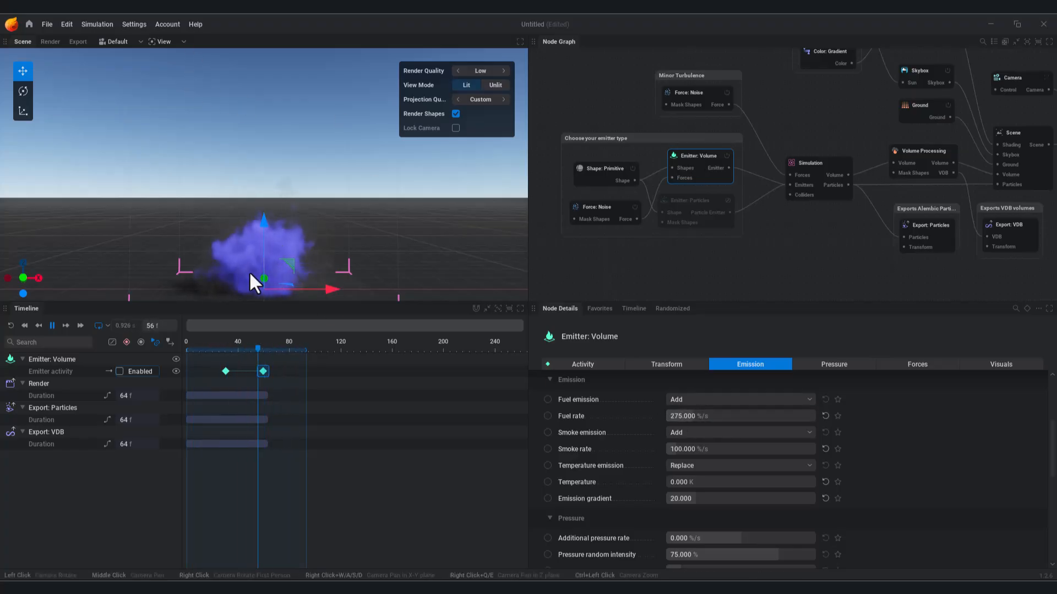
Step: Toggle Render fuel off and back on in the Shading node
{"action": "middle_click_drag", "start_coordinate": [1052, 118], "coordinate": [884, 122]}
{"action": "mouse_move", "coordinate": [824, 87]}
{"action": "middle_mouse_down"}
{"action": "mouse_move", "coordinate": [801, 186]}
{"action": "mouse_move", "coordinate": [829, 159]}
{"action": "mouse_move", "coordinate": [1046, 55]}
{"action": "middle_mouse_up"}
{"action": "left_click", "coordinate": [730, 122]}
{"action": "left_click", "coordinate": [668, 411]}
{"action": "left_click", "coordinate": [668, 412]}
Step: Reselect Emitter: Volume and restart the simulation to review the 525 %/s fuel rate
{"action": "scroll", "coordinate": [715, 154], "scroll_direction": "up", "scroll_amount": 2}
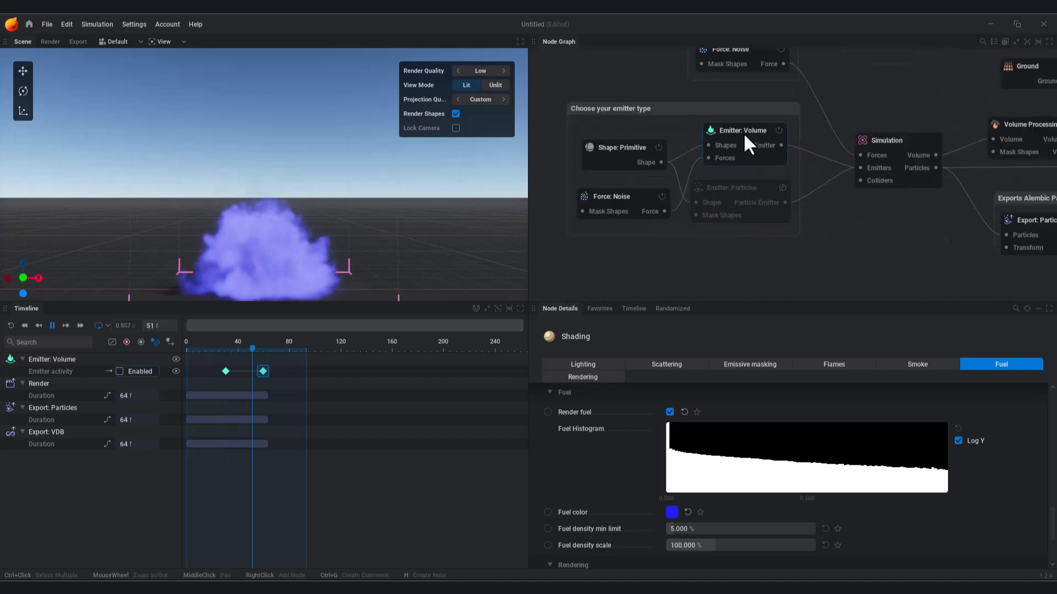
{"action": "left_click", "coordinate": [743, 132]}
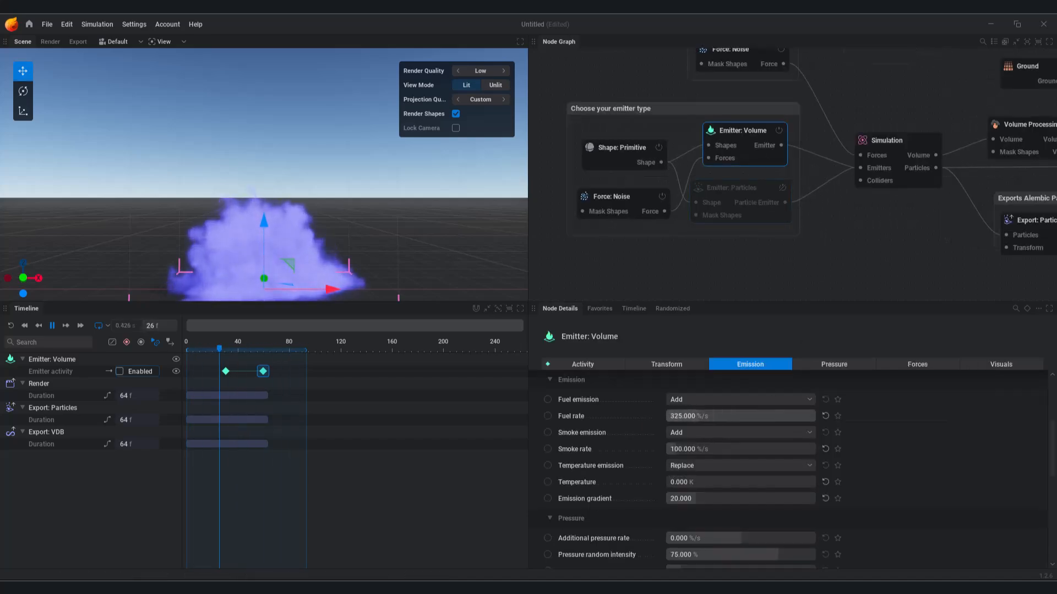
{"action": "left_click", "coordinate": [13, 327]}
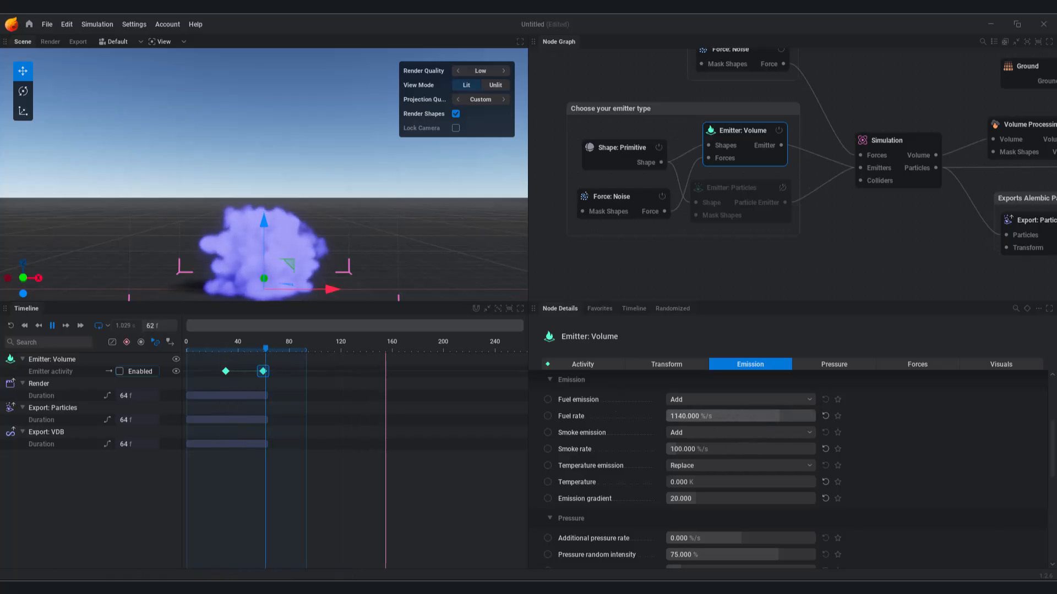
{"action": "middle_click_drag", "start_coordinate": [708, 239], "coordinate": [698, 194]}
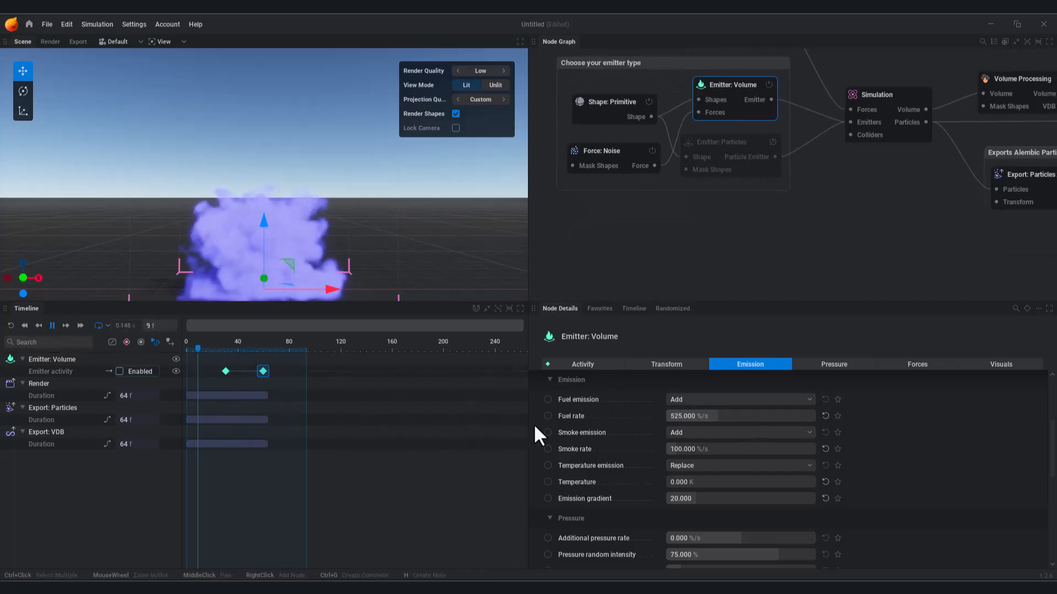
Step: Keyframe Temperature emission and Emitter activity, nudging the first emission key slightly later
{"action": "left_click", "coordinate": [547, 466]}
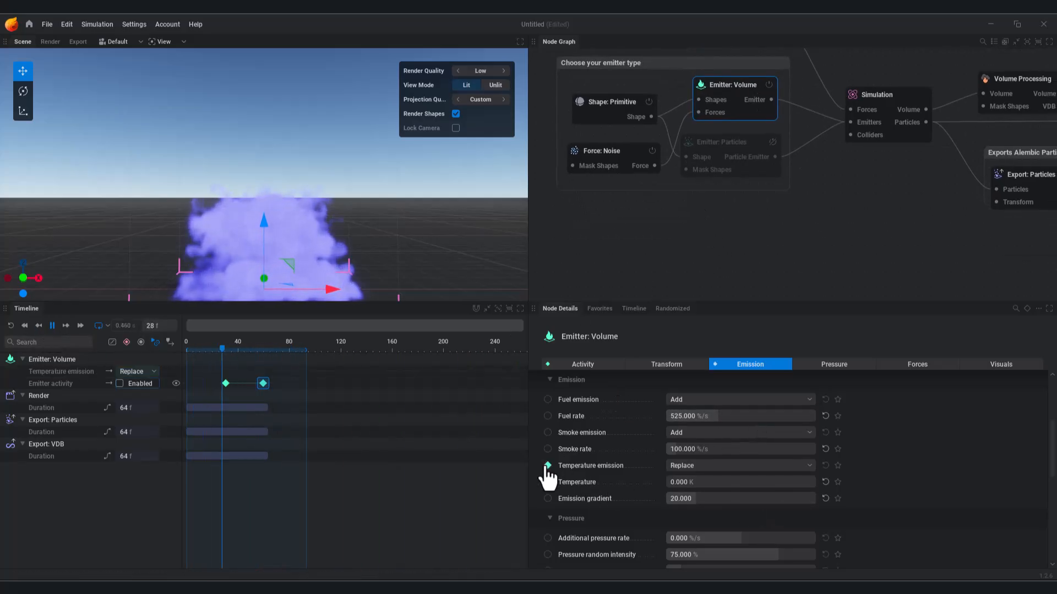
{"action": "left_click", "coordinate": [226, 372], "text": "shift"}
{"action": "left_click", "coordinate": [262, 371], "text": "shift"}
{"action": "left_click", "coordinate": [226, 384], "text": "shift"}
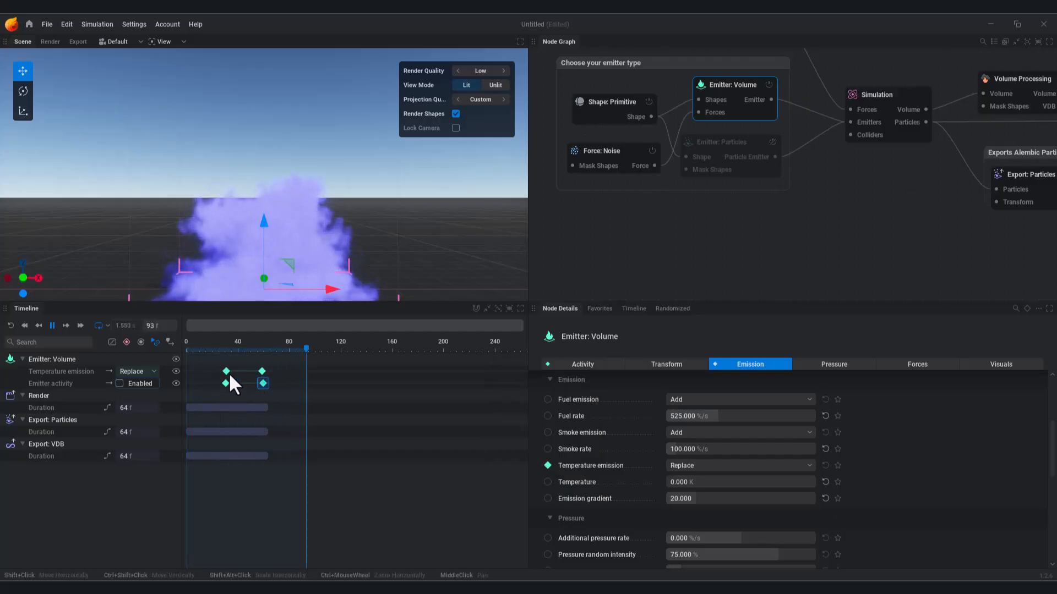
{"action": "left_click_drag", "start_coordinate": [226, 371], "coordinate": [231, 371]}
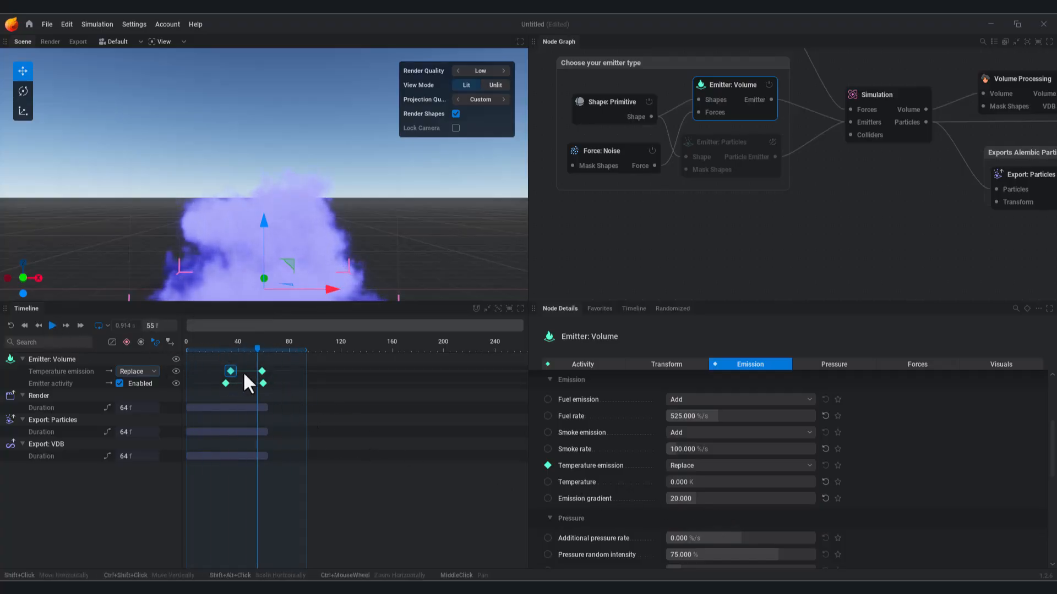
Step: Switch Temperature emission to pin override and key Temperature 0 K at frame 34, 5000 K at frame 58
{"action": "left_click", "coordinate": [545, 467]}
{"action": "left_click", "coordinate": [615, 348]}
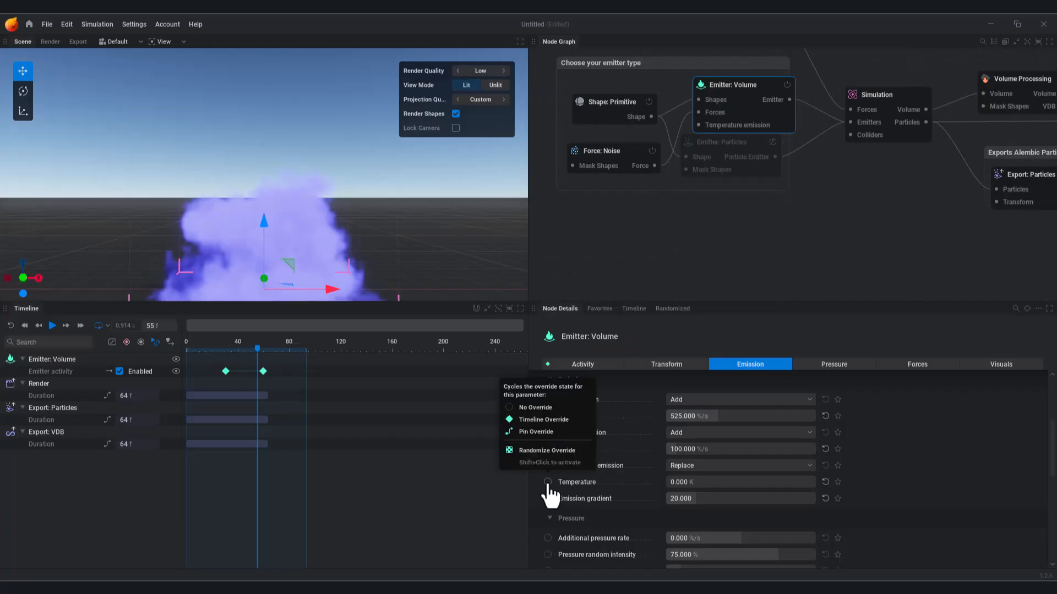
{"action": "left_click", "coordinate": [548, 483]}
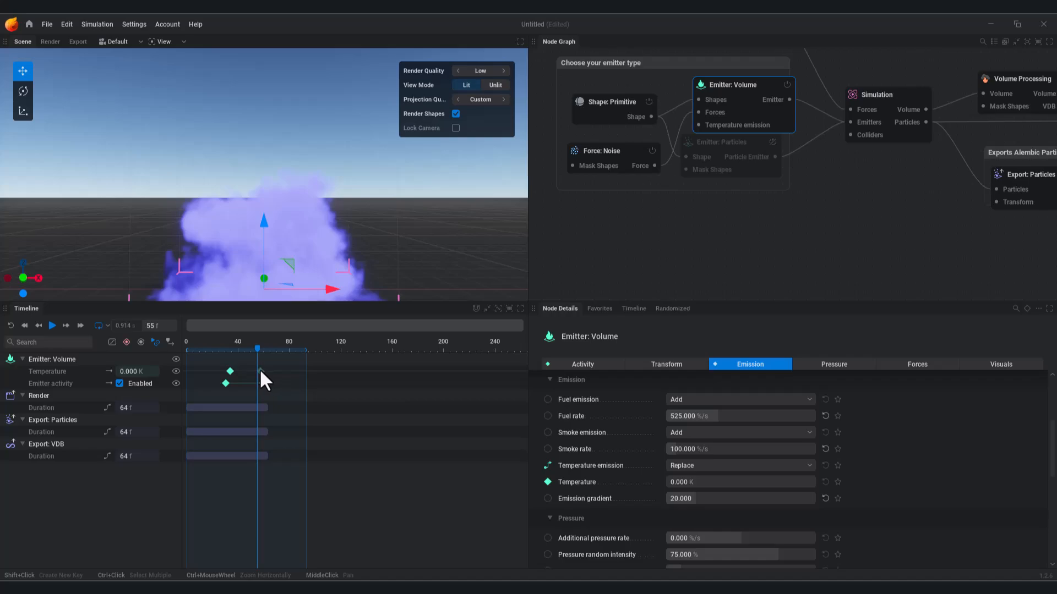
{"action": "left_click", "coordinate": [231, 371]}
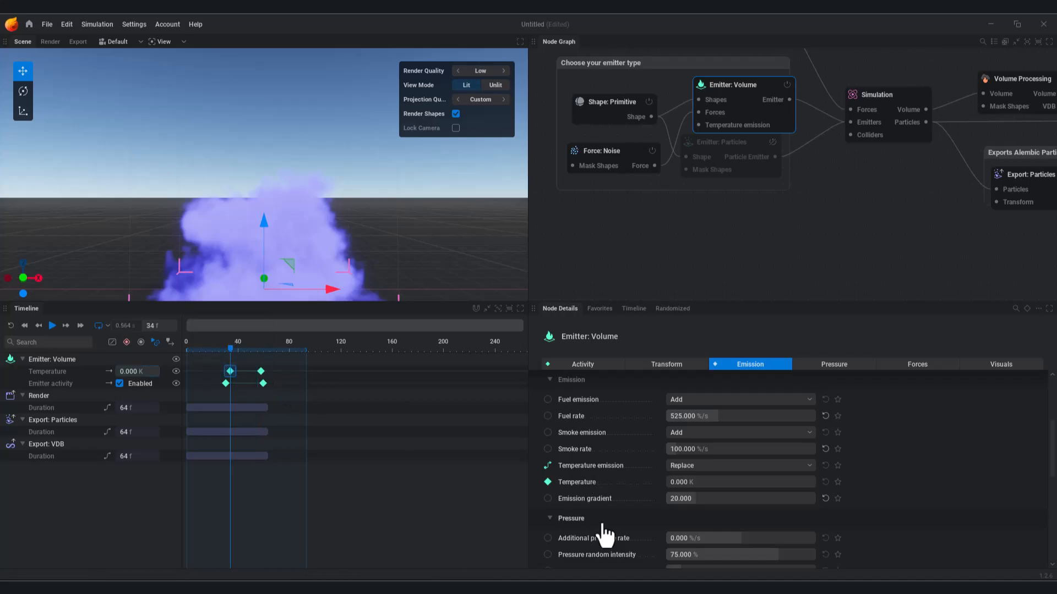
{"action": "left_click", "coordinate": [261, 371], "text": "shift"}
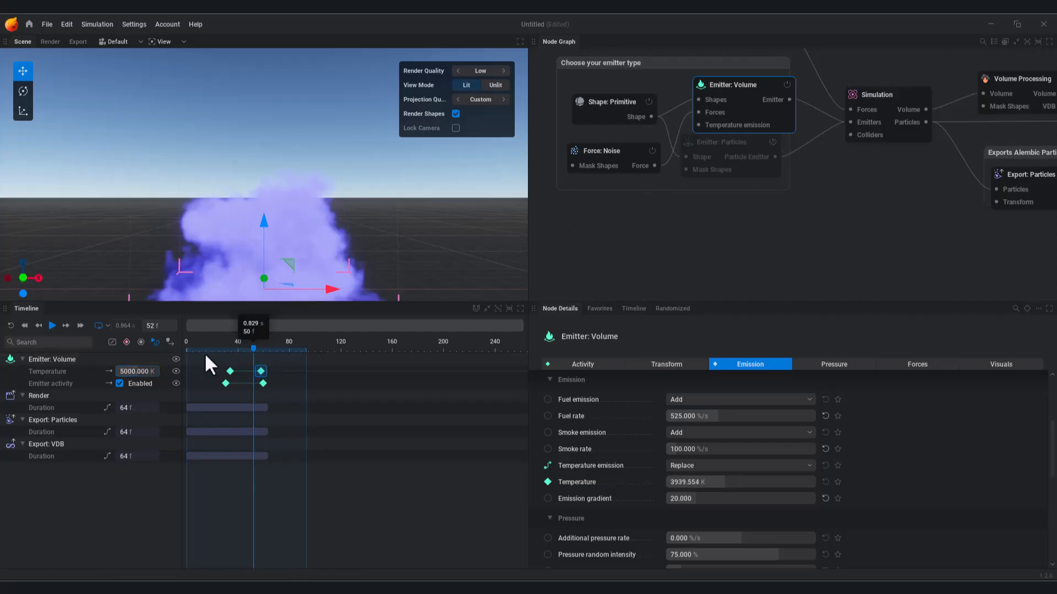
{"action": "left_click", "coordinate": [53, 325]}
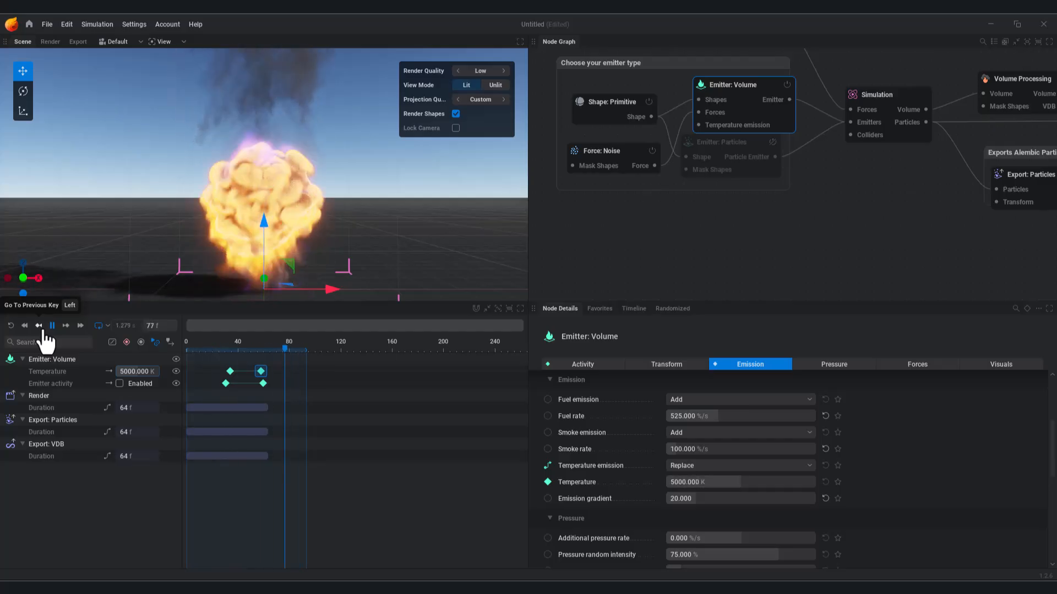
Step: Move the Emitter activity key earlier to about frame 12 and set Smoke rate to 220 %/s
{"action": "left_click_drag", "start_coordinate": [225, 383], "coordinate": [202, 383]}
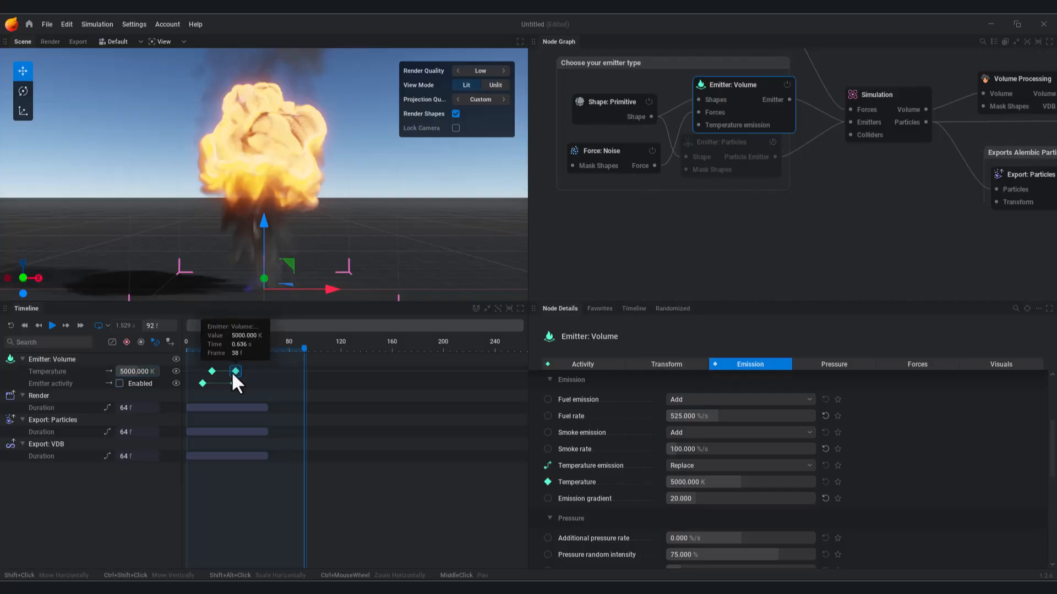
{"action": "left_click", "coordinate": [11, 326]}
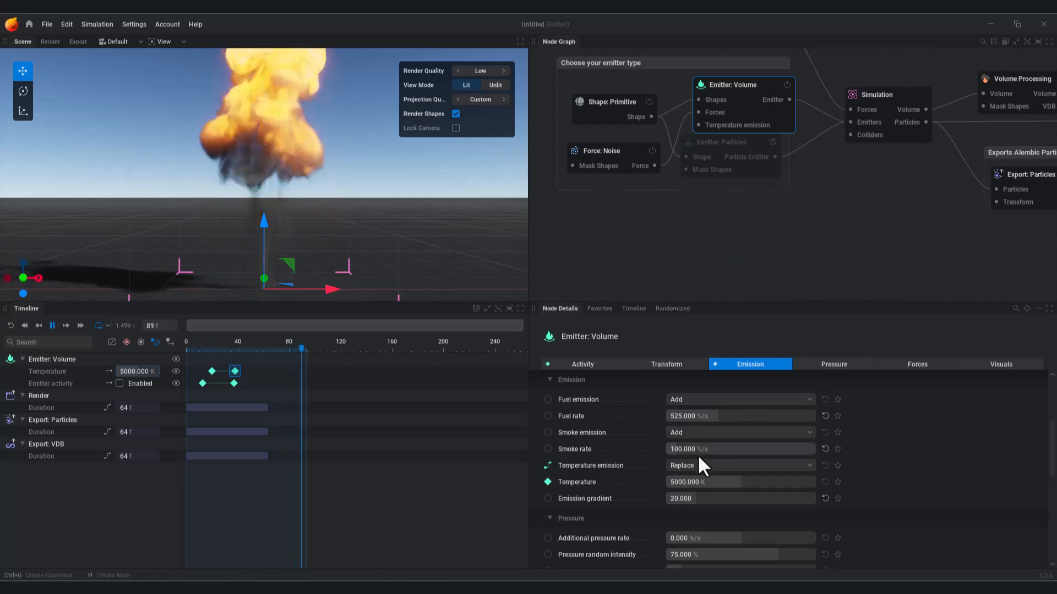
{"action": "left_click_drag", "start_coordinate": [680, 449], "coordinate": [814, 449]}
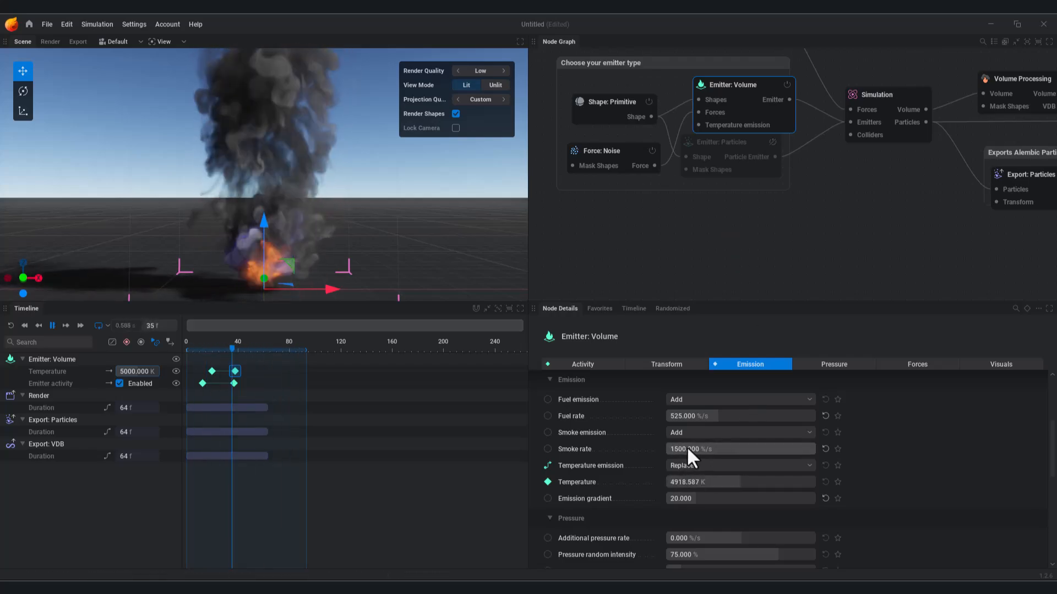
{"action": "left_click", "coordinate": [825, 448]}
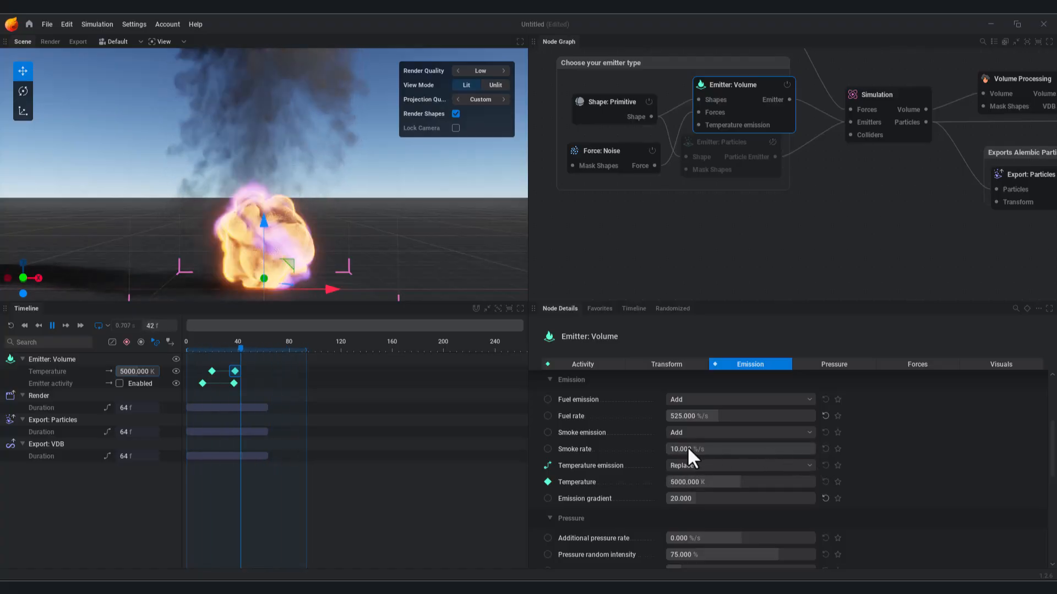
{"action": "left_click_drag", "start_coordinate": [687, 449], "coordinate": [698, 447]}
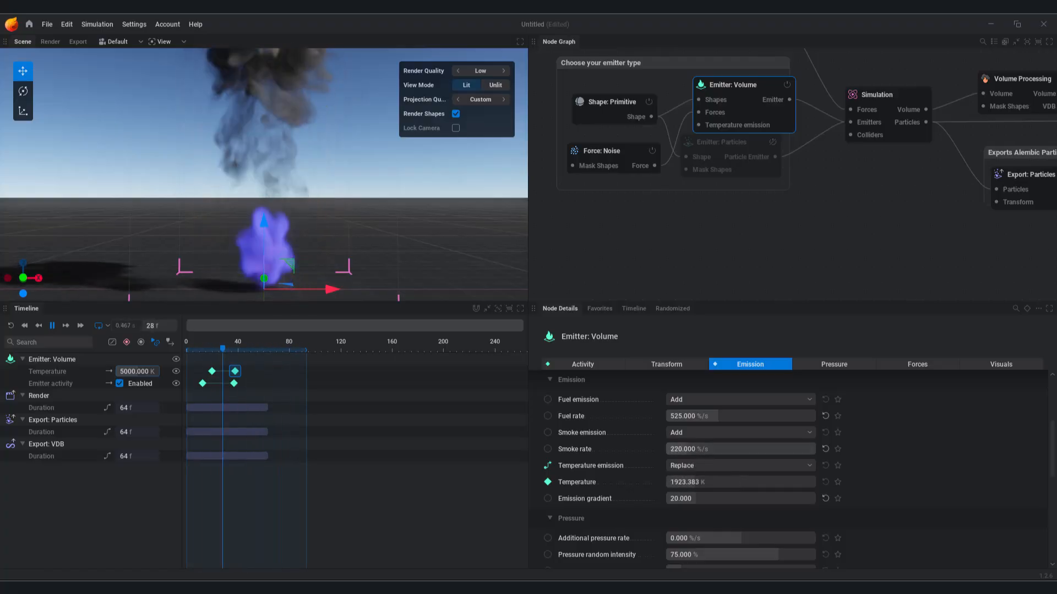
Step: Set the Force: Noise Amplitude to 3.067 after trying 20 and about 1
{"action": "left_click", "coordinate": [612, 148]}
{"action": "left_click_drag", "start_coordinate": [684, 504], "coordinate": [688, 504]}
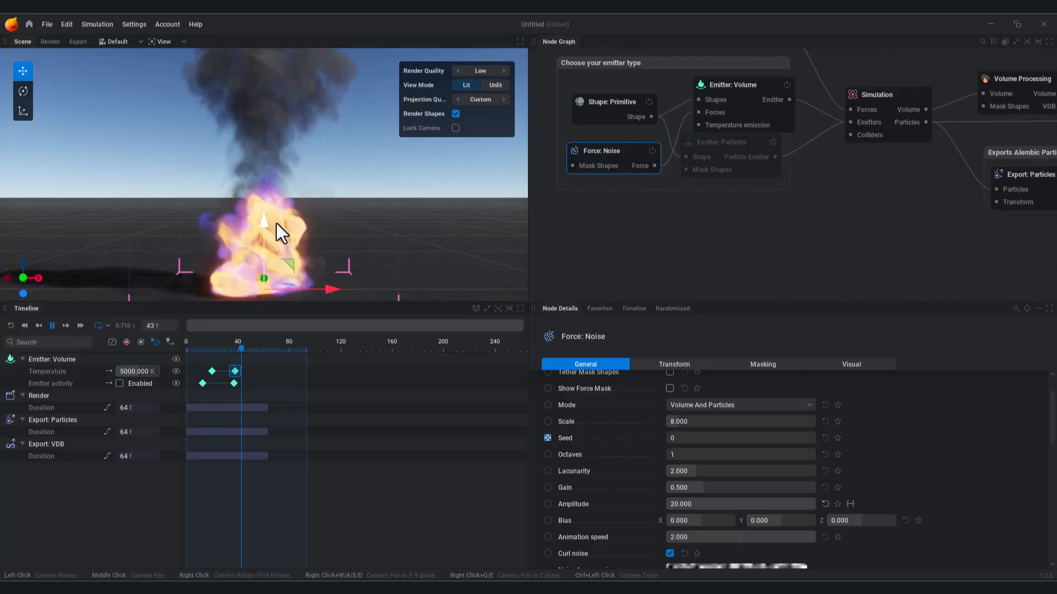
{"action": "left_click_drag", "start_coordinate": [794, 503], "coordinate": [674, 503]}
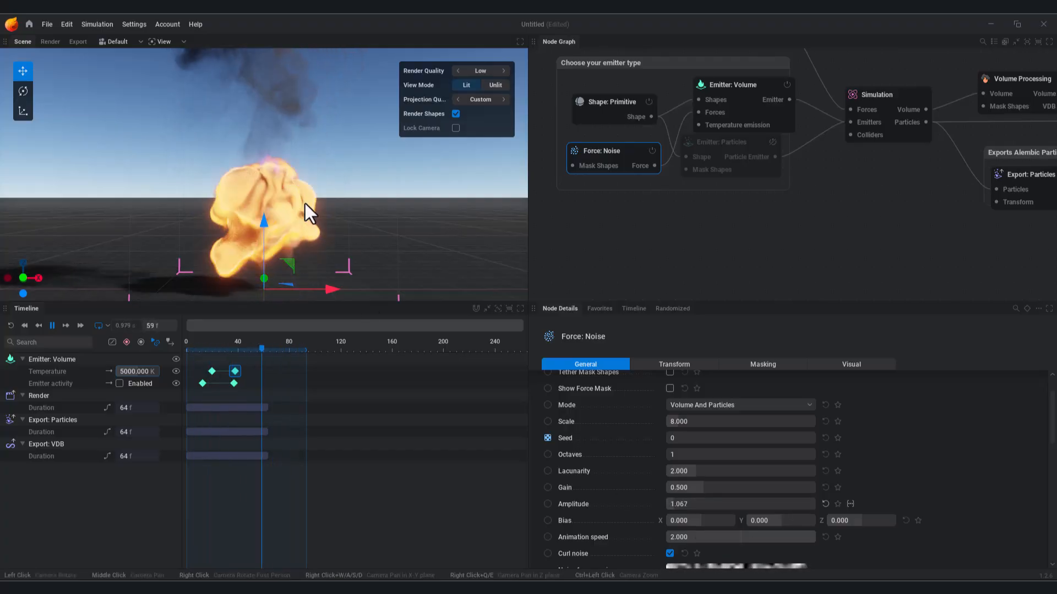
{"action": "left_click_drag", "start_coordinate": [682, 505], "coordinate": [696, 506]}
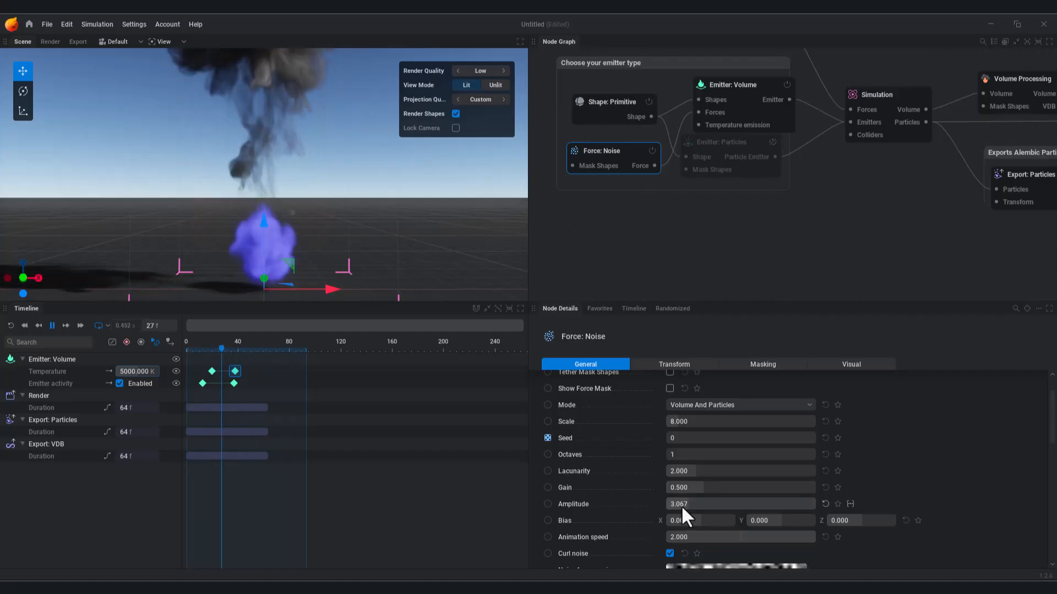
{"action": "middle_click_drag", "start_coordinate": [774, 224], "coordinate": [762, 279]}
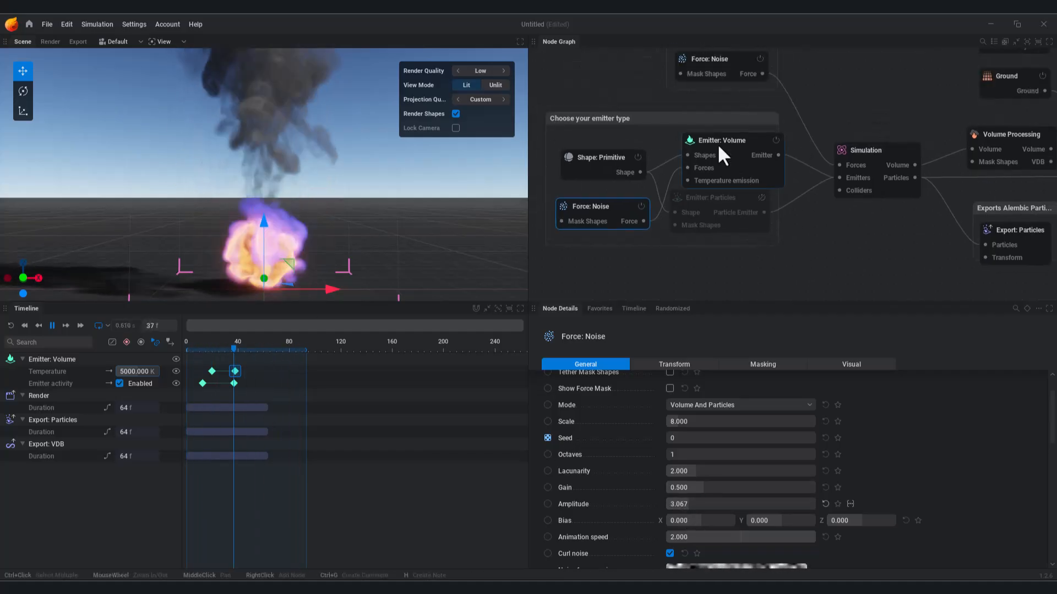
Step: In Emitter: Volume's Pressure tab, enter Additional pressure rates 20, 180 and 40 %/s
{"action": "left_click", "coordinate": [724, 154]}
{"action": "left_click", "coordinate": [830, 364]}
{"action": "left_click", "coordinate": [748, 401]}
{"action": "type", "text": "20"}
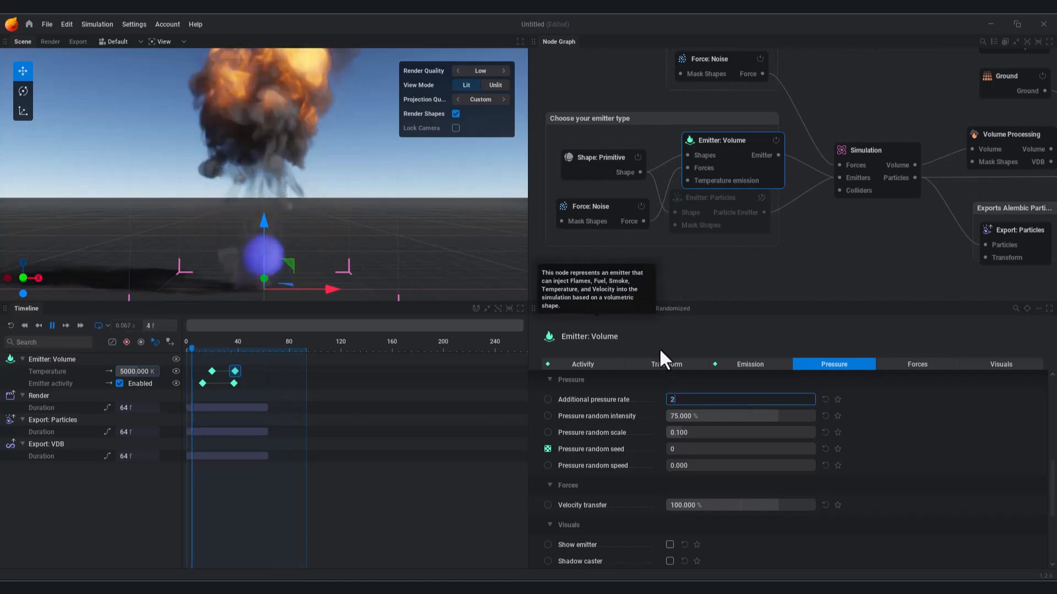
{"action": "key", "text": "Return"}
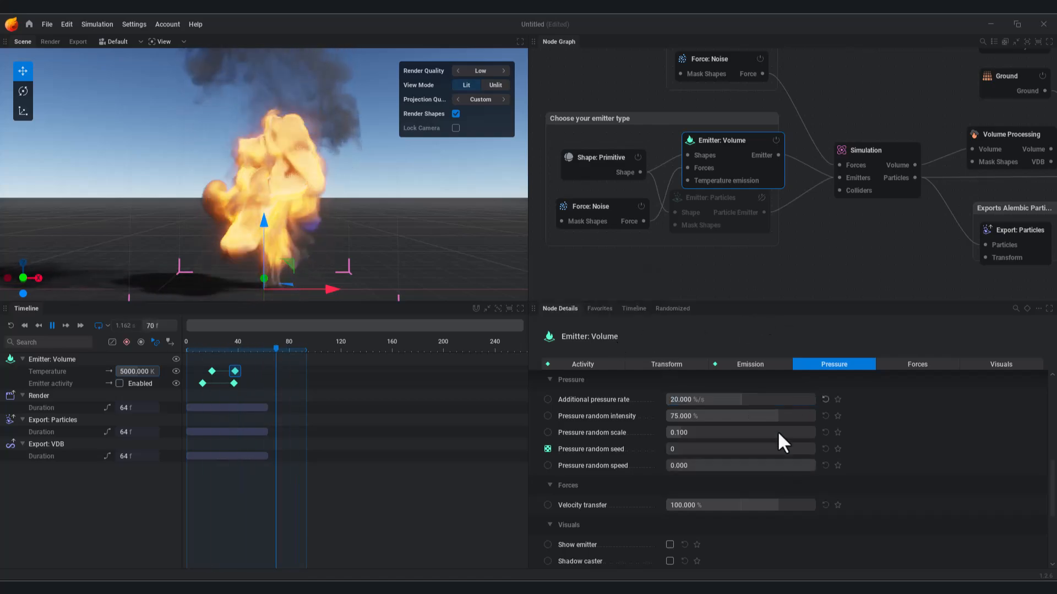
{"action": "left_click", "coordinate": [773, 398]}
{"action": "type", "text": "180"}
{"action": "key", "text": "Return"}
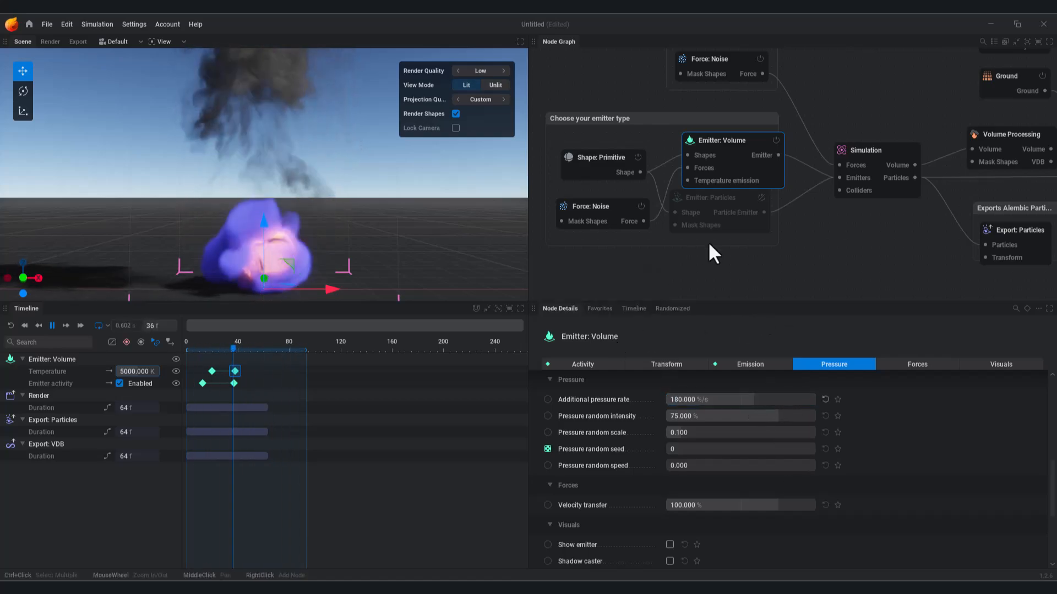
{"action": "left_click", "coordinate": [768, 400]}
{"action": "type", "text": "40"}
{"action": "key", "text": "Return"}
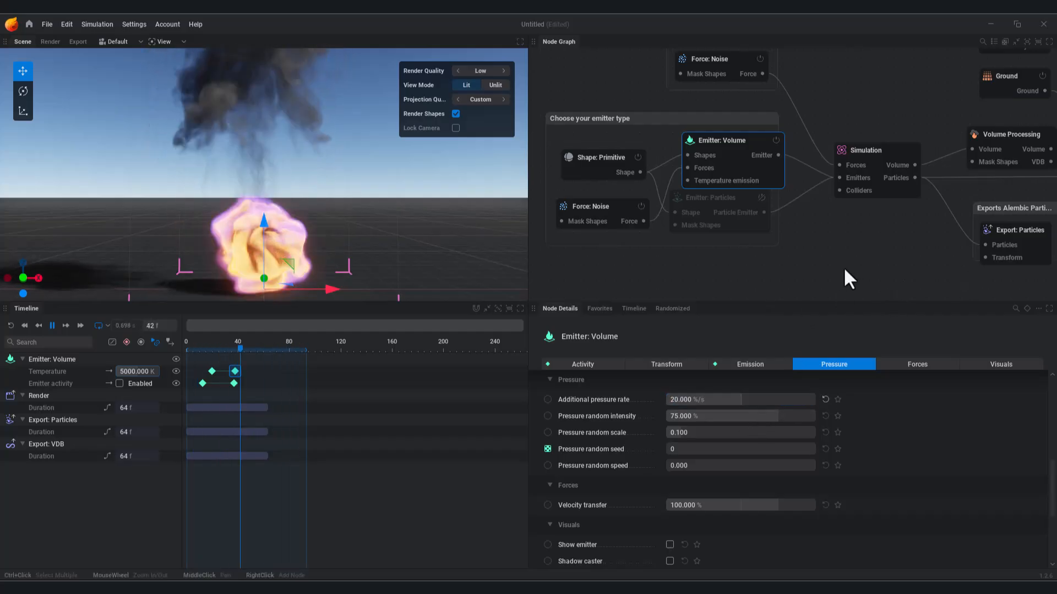
Step: Set the Simulation combustion Expansion to 30% after trying 60% and 20%
{"action": "middle_click_drag", "start_coordinate": [833, 258], "coordinate": [827, 282]}
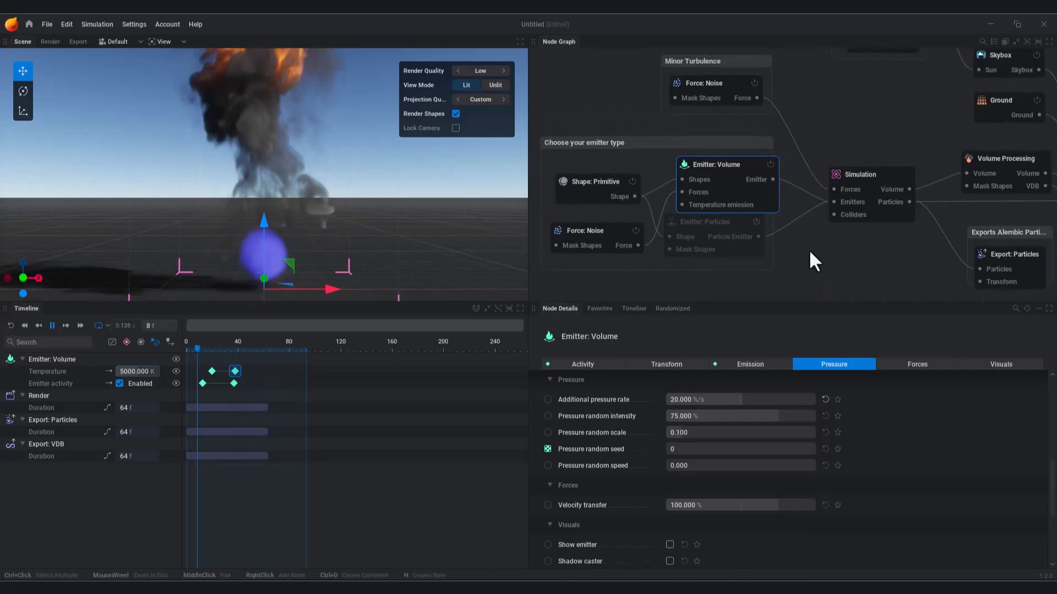
{"action": "left_click", "coordinate": [855, 211]}
{"action": "left_click", "coordinate": [913, 365]}
{"action": "left_click", "coordinate": [710, 474]}
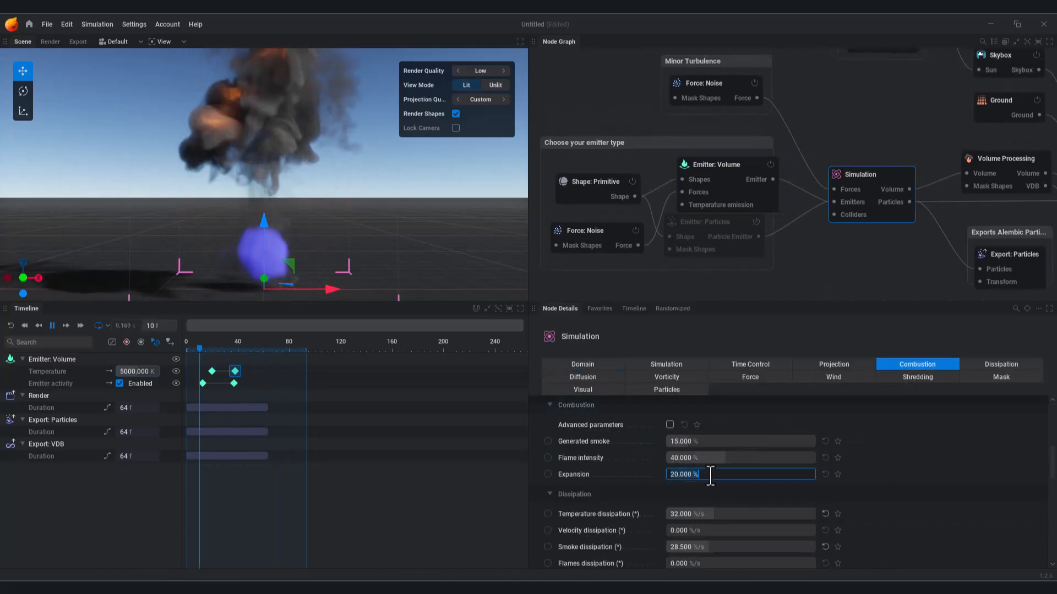
{"action": "type", "text": "60"}
{"action": "key", "text": "Return"}
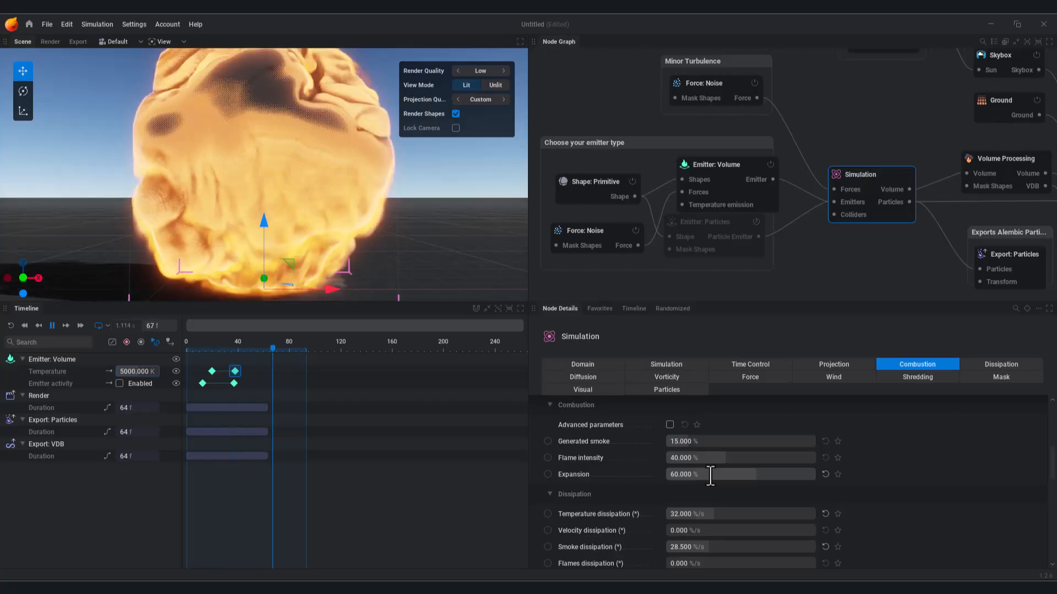
{"action": "left_click", "coordinate": [757, 476]}
{"action": "type", "text": "20"}
{"action": "key", "text": "Return"}
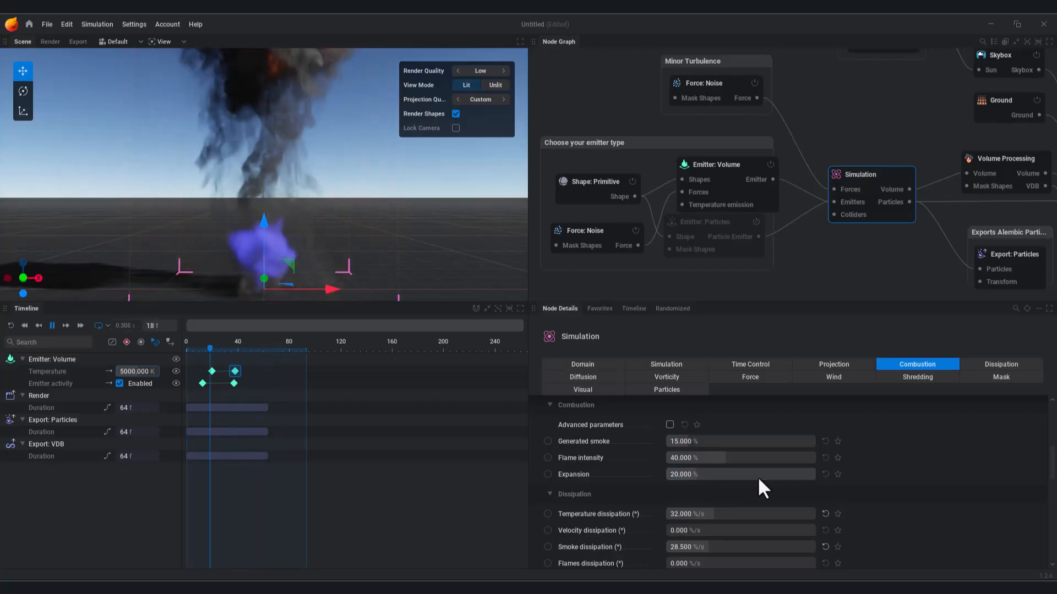
{"action": "left_click", "coordinate": [758, 476]}
{"action": "type", "text": "30"}
{"action": "key", "text": "Return"}
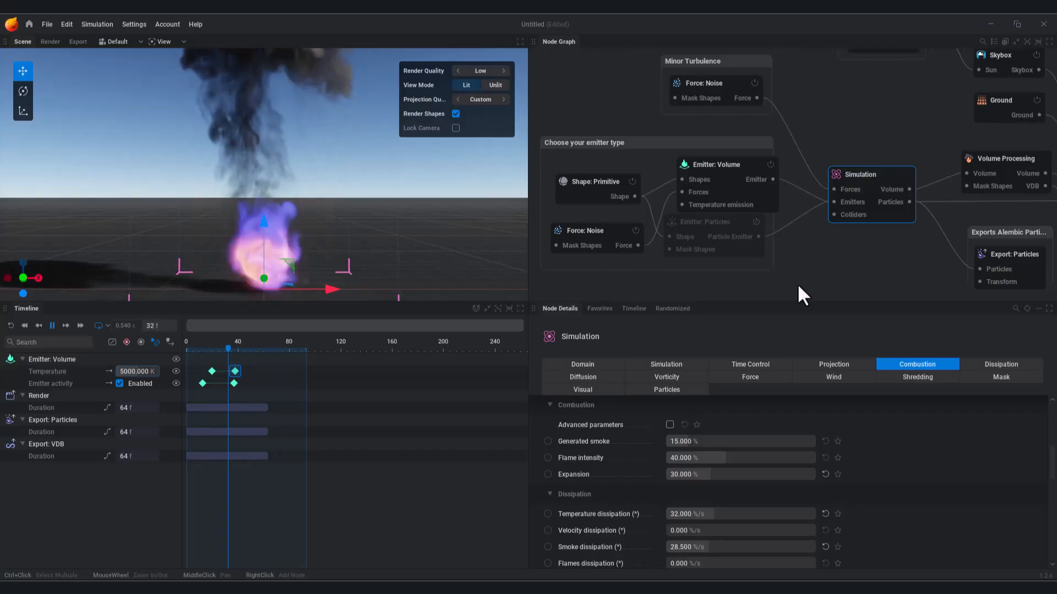
Step: Keyframe the Force: Noise Amplitude at frames 23 and 43, raising the later key to 20
{"action": "left_click", "coordinate": [583, 234]}
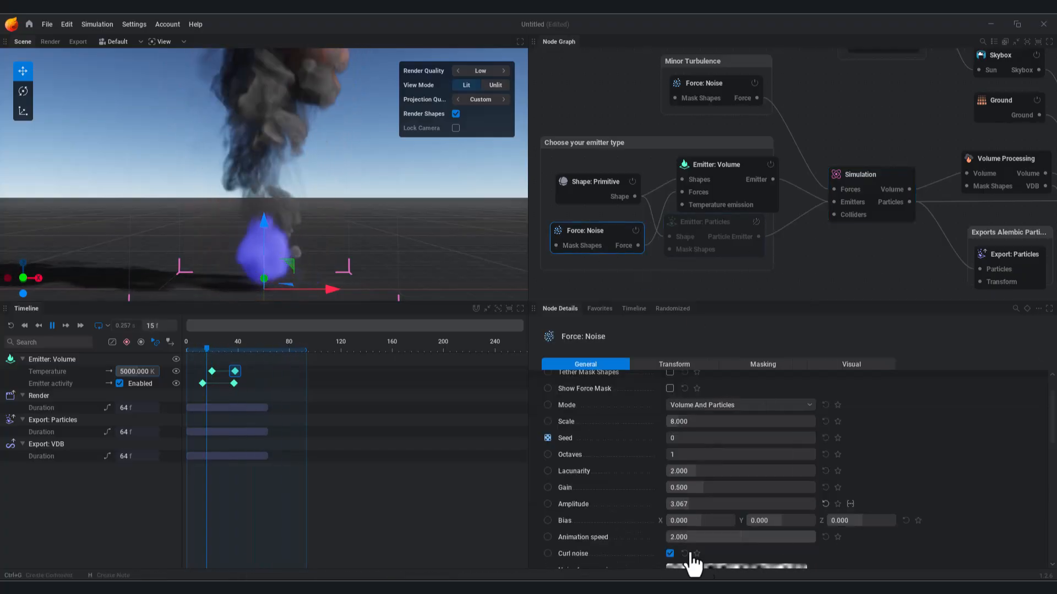
{"action": "left_click", "coordinate": [548, 504]}
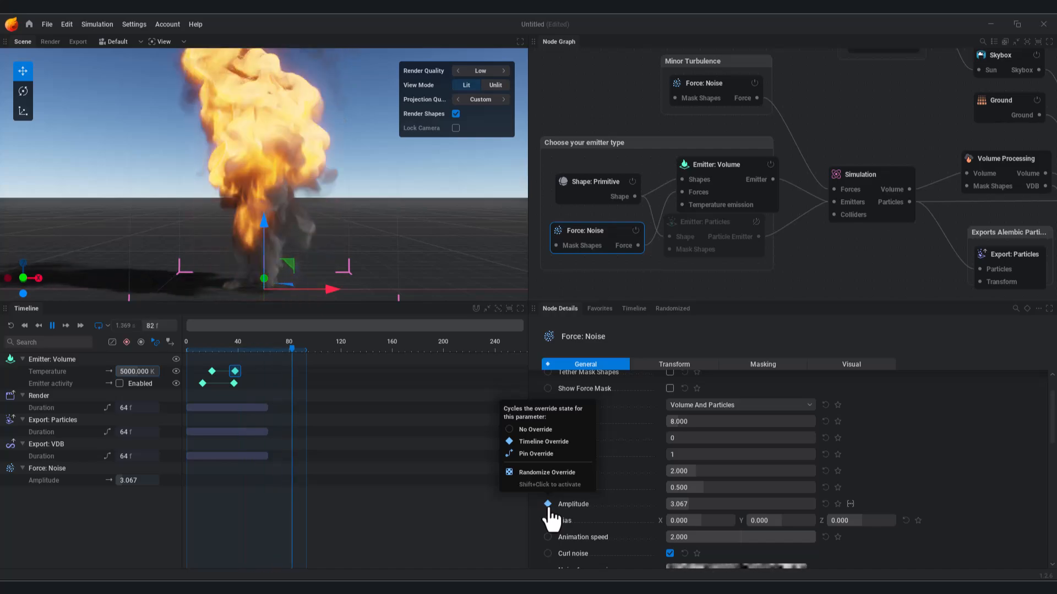
{"action": "left_click", "coordinate": [217, 480], "text": "shift"}
{"action": "left_click", "coordinate": [241, 481], "text": "shift"}
{"action": "left_click", "coordinate": [241, 481]}
{"action": "left_click_drag", "start_coordinate": [690, 505], "coordinate": [708, 505]}
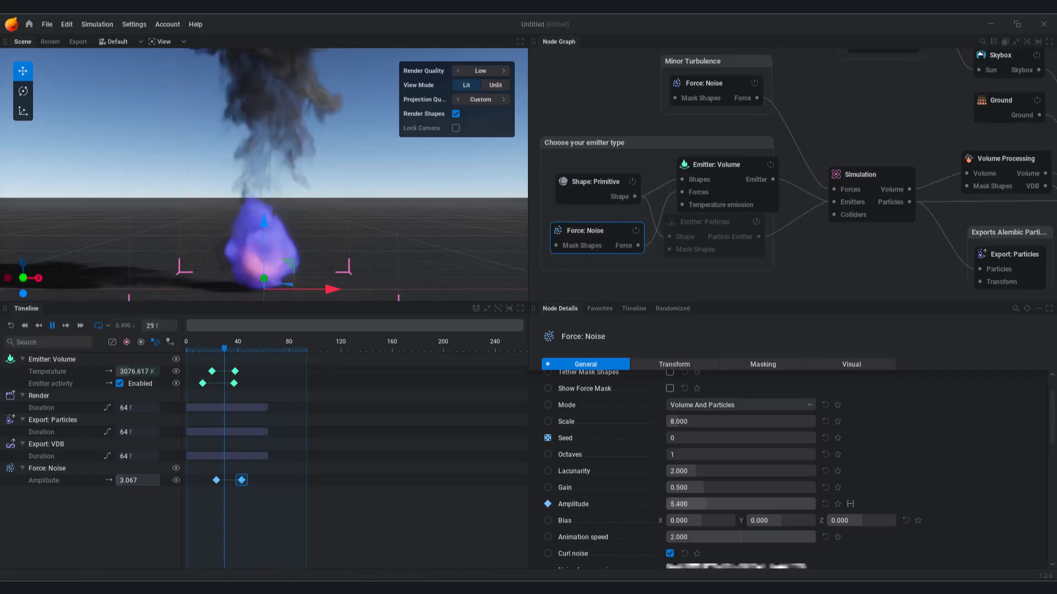
Step: Replay the simulation from frame 43 and the start to preview the ramping noise
{"action": "left_click", "coordinate": [53, 326]}
{"action": "left_click", "coordinate": [241, 480]}
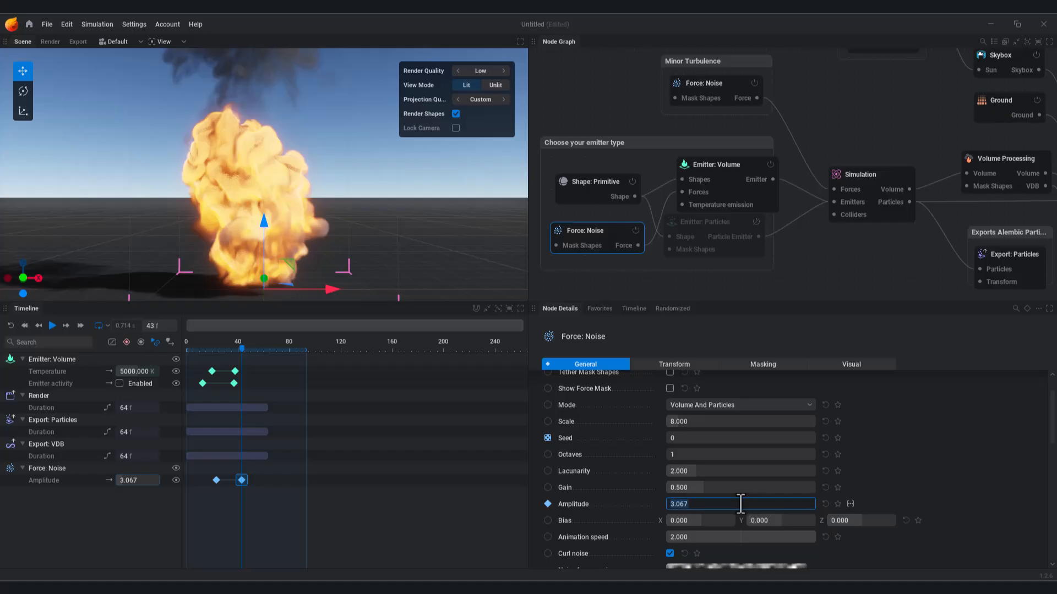
{"action": "key", "text": "space"}
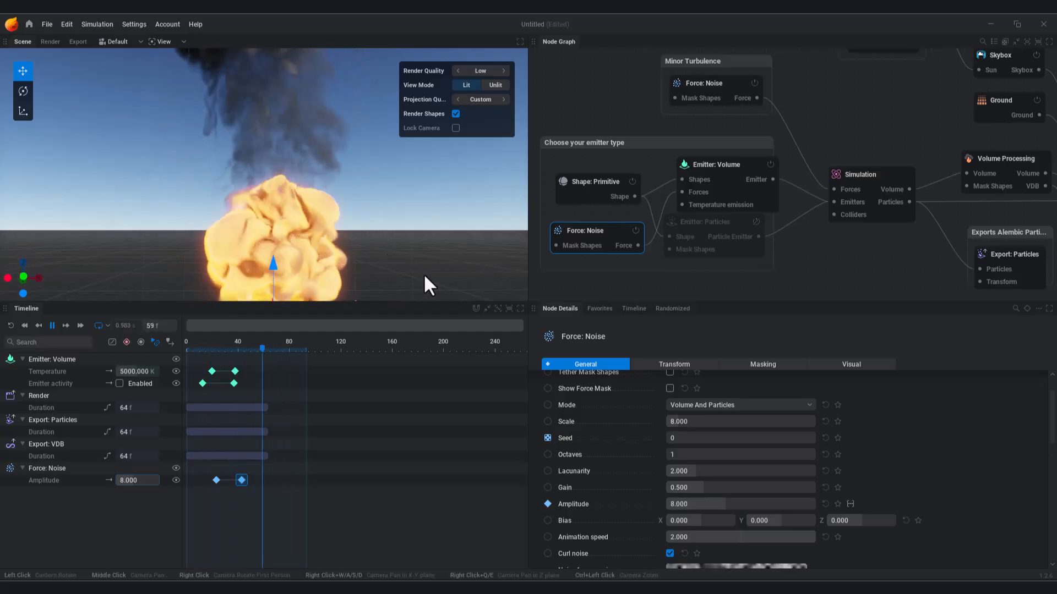
{"action": "left_click", "coordinate": [235, 345]}
{"action": "left_click_drag", "start_coordinate": [237, 346], "coordinate": [242, 347]}
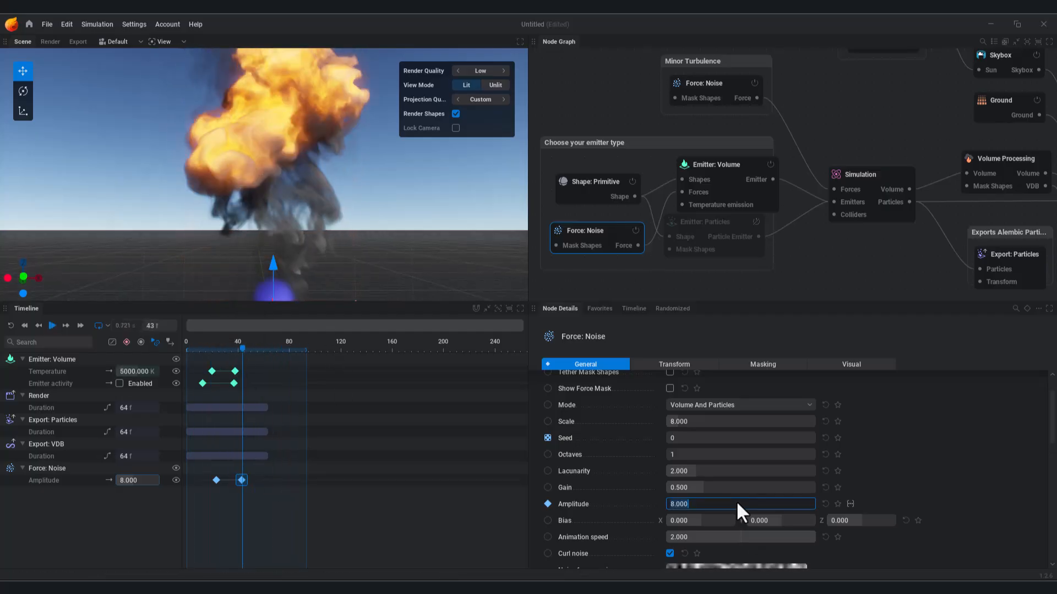
{"action": "left_click", "coordinate": [28, 329]}
{"action": "left_click", "coordinate": [54, 329]}
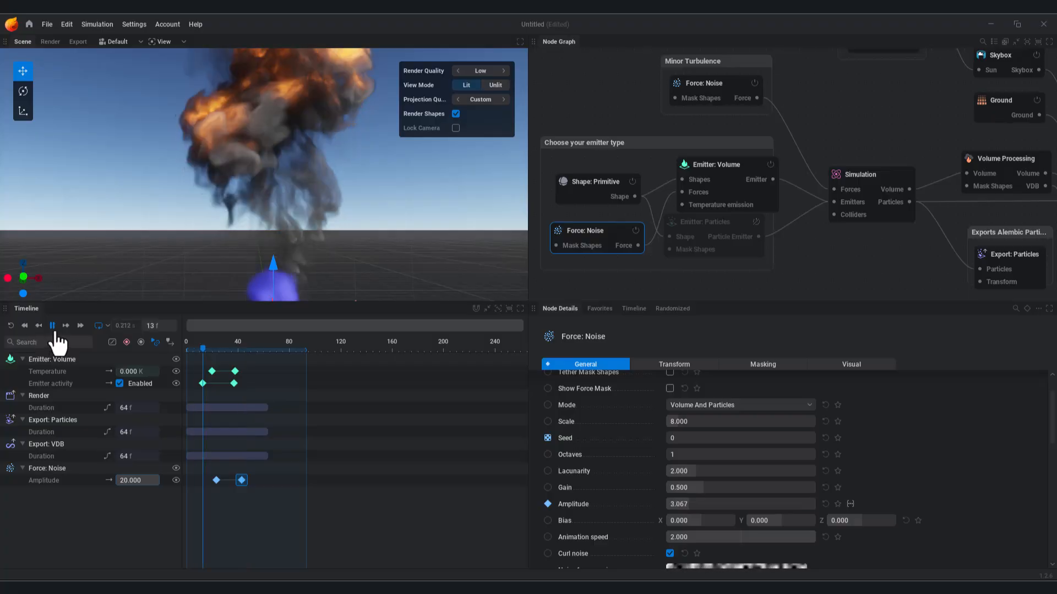
{"action": "left_click_drag", "start_coordinate": [323, 205], "coordinate": [327, 256], "text": "alt"}
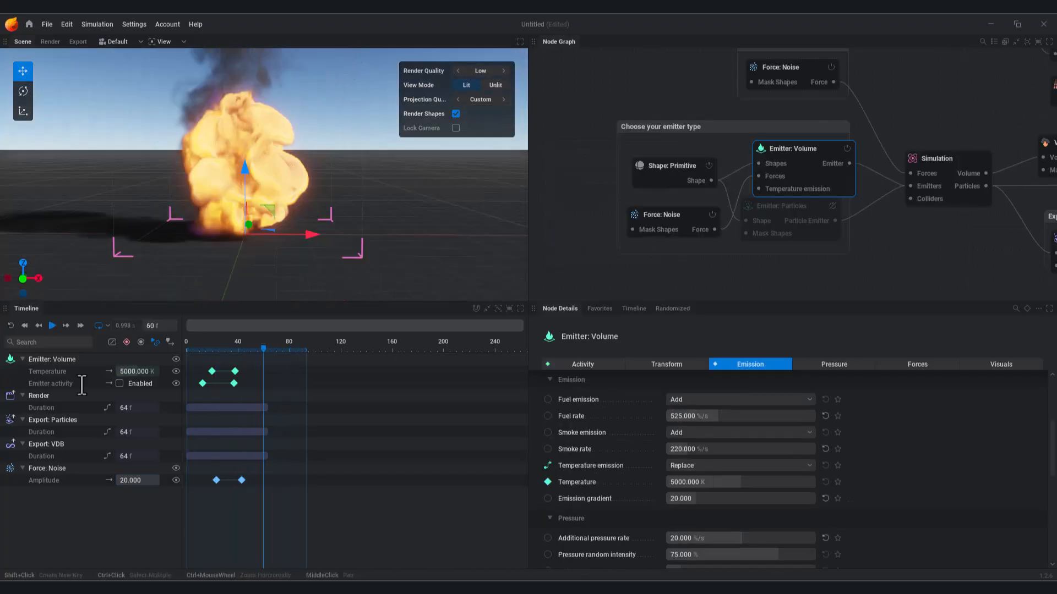
{"action": "left_click", "coordinate": [53, 329]}
Step: Set the Emitter: Volume Emission gradient to 30, then 50
{"action": "left_click", "coordinate": [804, 167]}
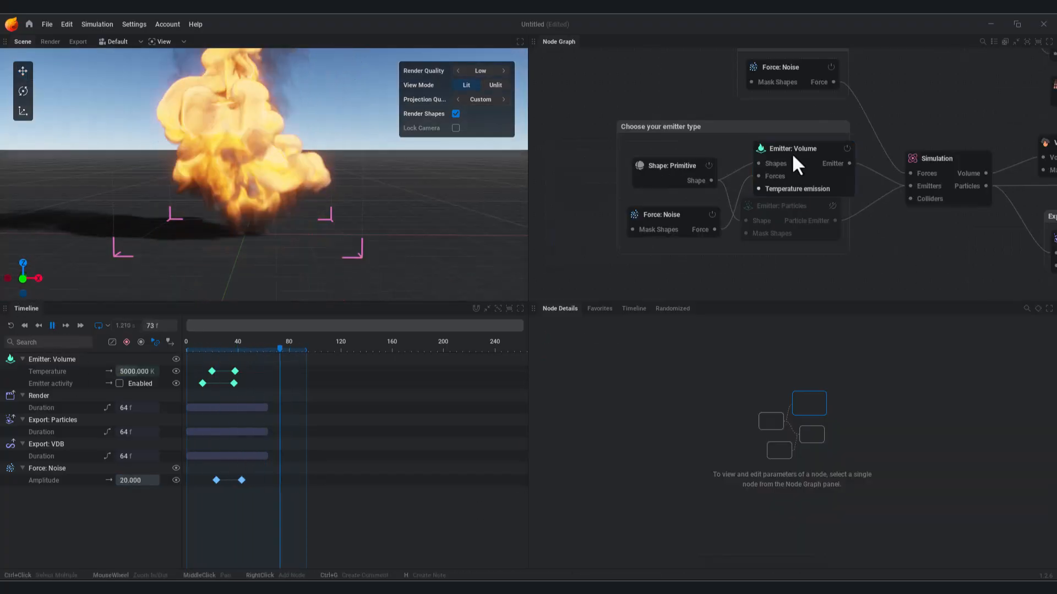
{"action": "left_click", "coordinate": [742, 499]}
{"action": "type", "text": "30"}
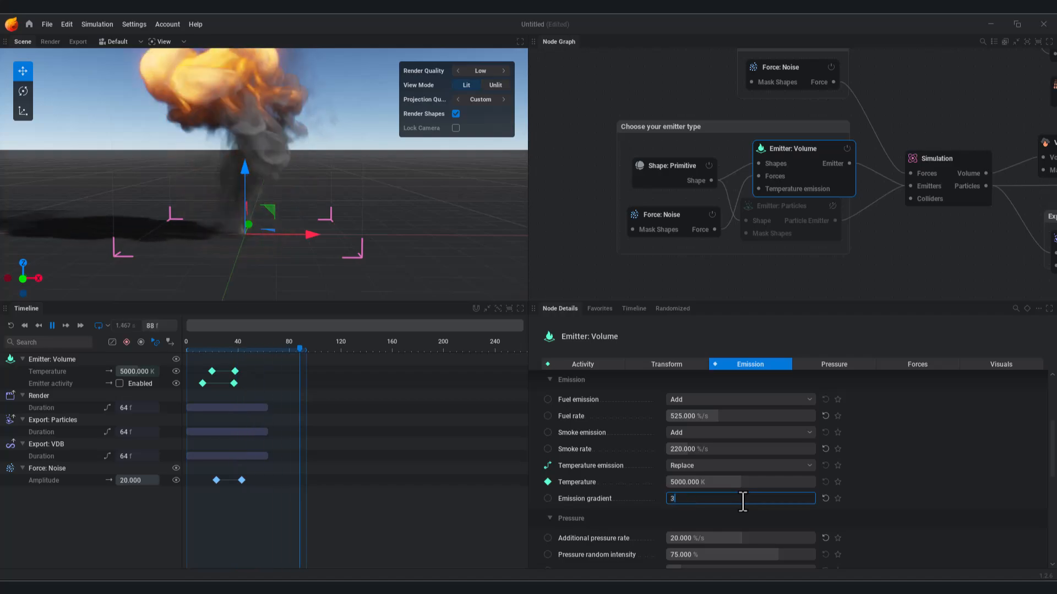
{"action": "key", "text": "Return"}
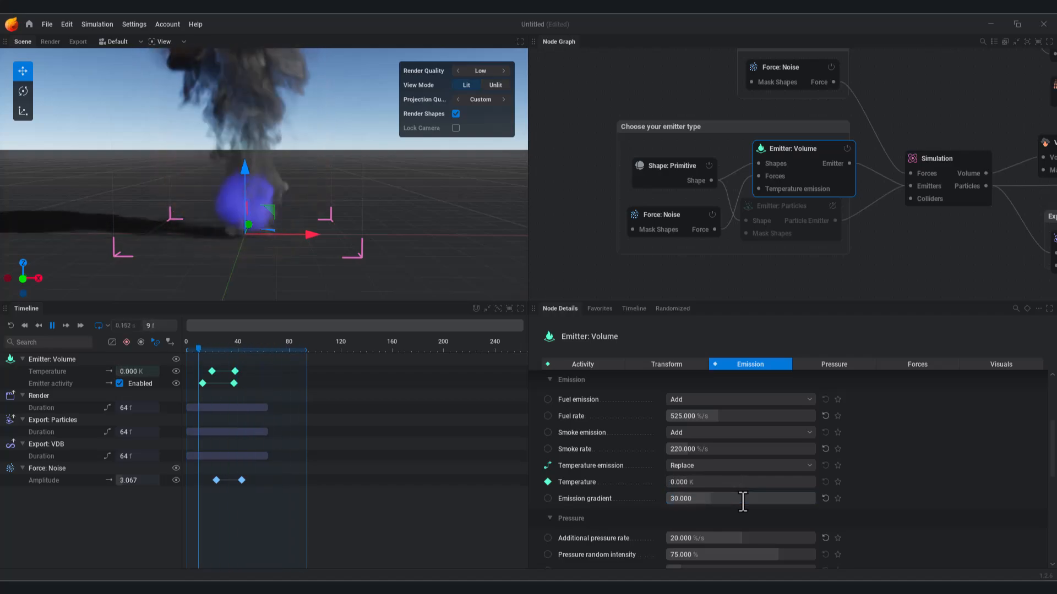
{"action": "left_click", "coordinate": [742, 498]}
{"action": "type", "text": "50"}
{"action": "key", "text": "Return"}
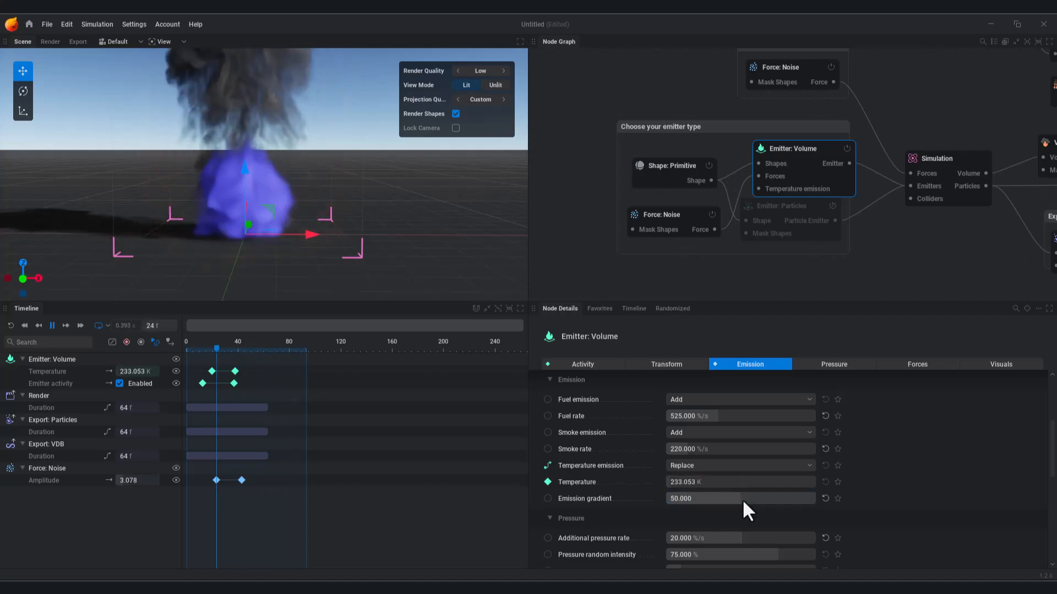
Step: Toggle fuel rendering in the Shading node, then bring up the Simulation's combustion settings
{"action": "middle_click_drag", "start_coordinate": [707, 254], "coordinate": [690, 248]}
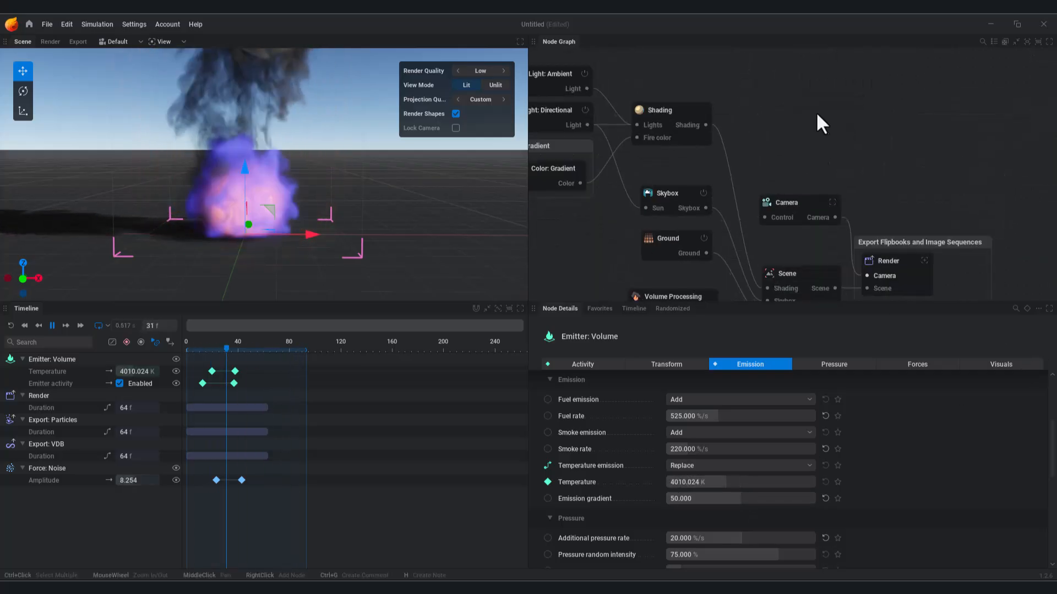
{"action": "left_click", "coordinate": [716, 154]}
{"action": "left_click", "coordinate": [1001, 363]}
{"action": "left_click", "coordinate": [670, 411]}
{"action": "middle_click_drag", "start_coordinate": [556, 275], "coordinate": [691, 156]}
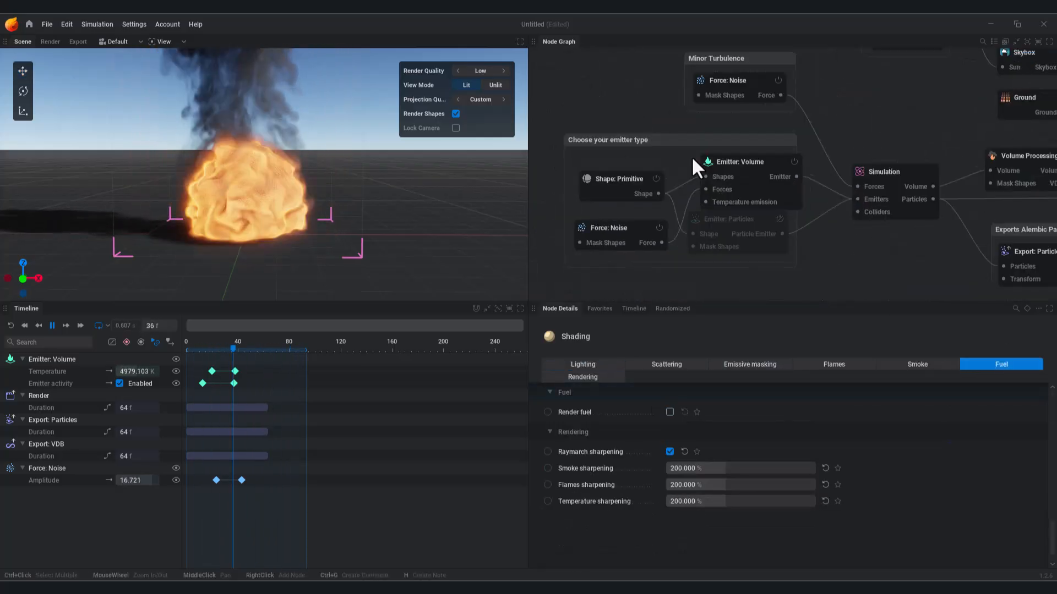
{"action": "middle_click_drag", "start_coordinate": [842, 242], "coordinate": [821, 231]}
{"action": "middle_click_drag", "start_coordinate": [1017, 117], "coordinate": [874, 138]}
{"action": "left_click", "coordinate": [721, 181]}
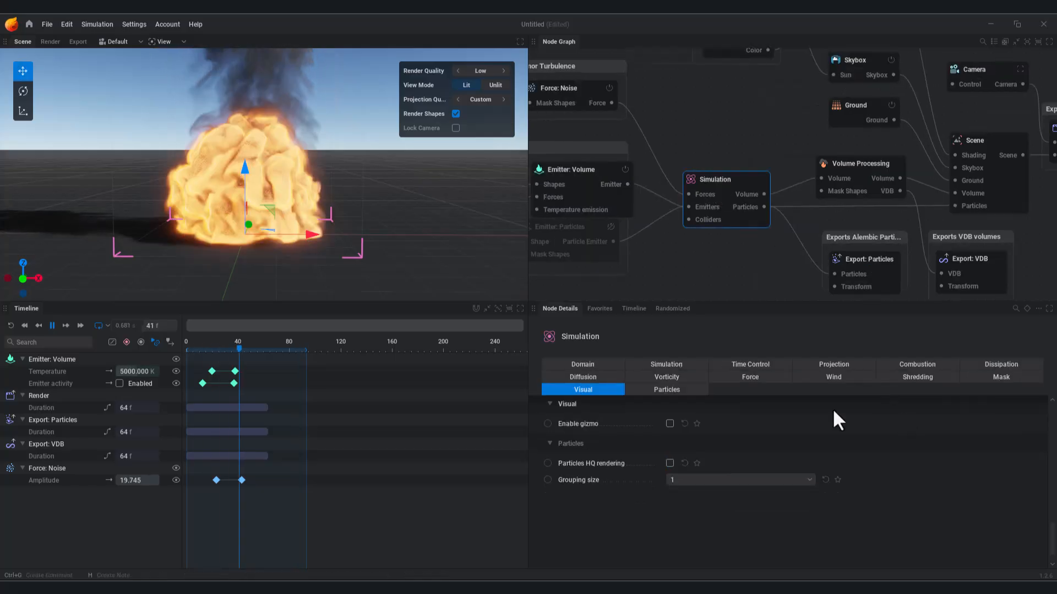
{"action": "left_click", "coordinate": [917, 364]}
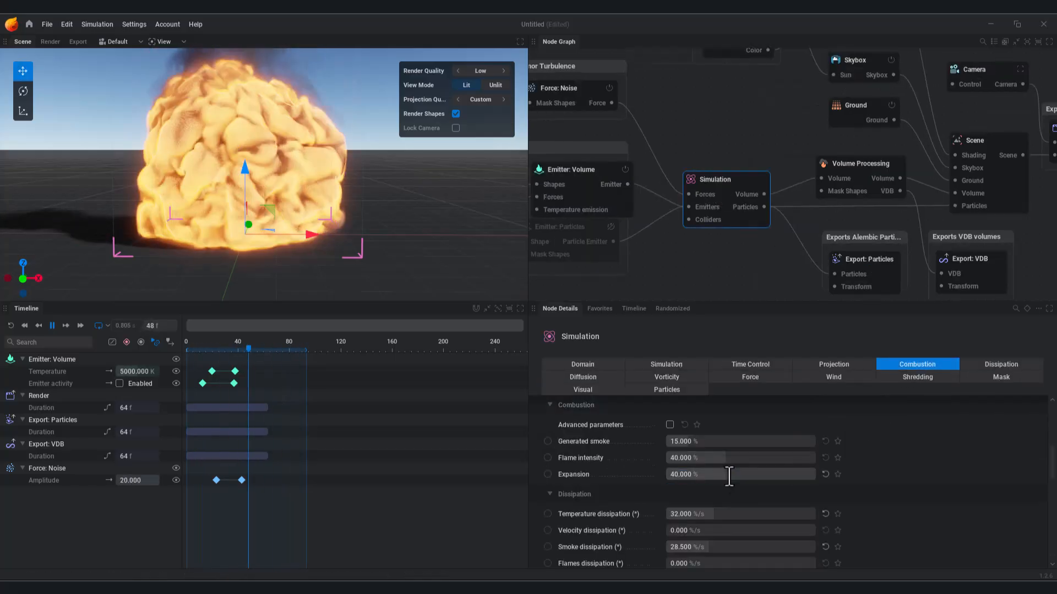
Step: Re-enter Emission gradient 30 on Emitter: Volume, then settle on 20
{"action": "middle_click_drag", "start_coordinate": [661, 243], "coordinate": [880, 183]}
{"action": "left_click", "coordinate": [807, 110]}
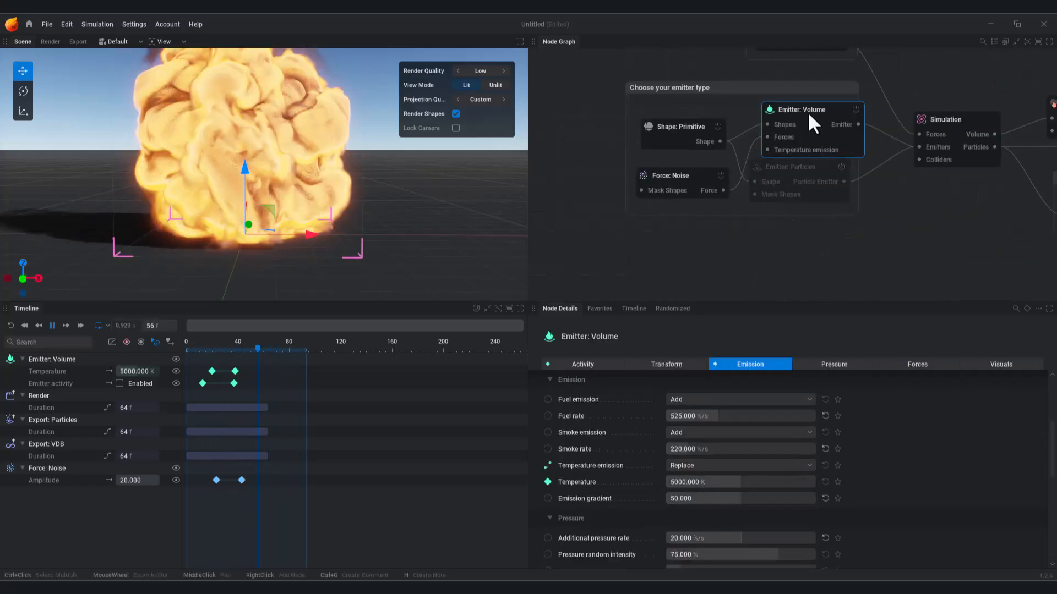
{"action": "scroll", "coordinate": [761, 497], "scroll_direction": "down", "scroll_amount": 3}
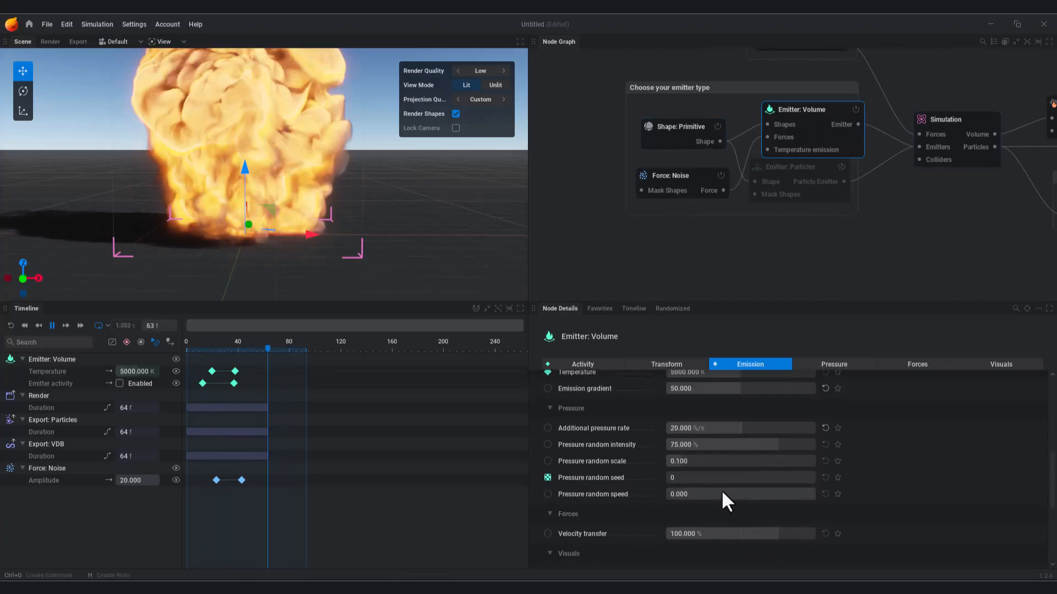
{"action": "left_click", "coordinate": [738, 431]}
{"action": "type", "text": "30"}
{"action": "key", "text": "Return"}
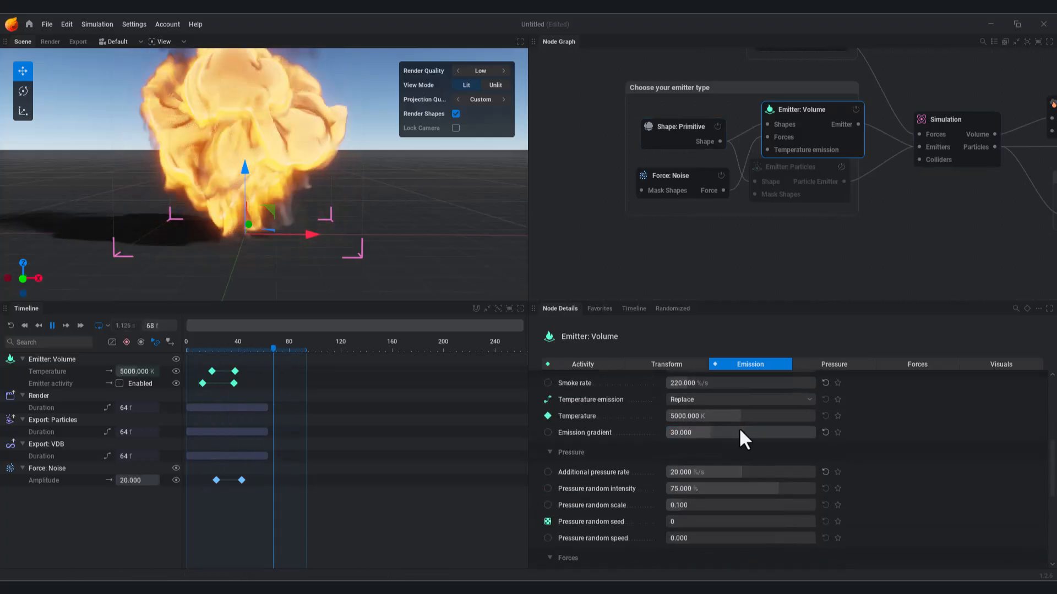
{"action": "middle_click_drag", "start_coordinate": [906, 255], "coordinate": [688, 340]}
{"action": "left_click", "coordinate": [723, 435]}
{"action": "type", "text": "20"}
{"action": "key", "text": "Return"}
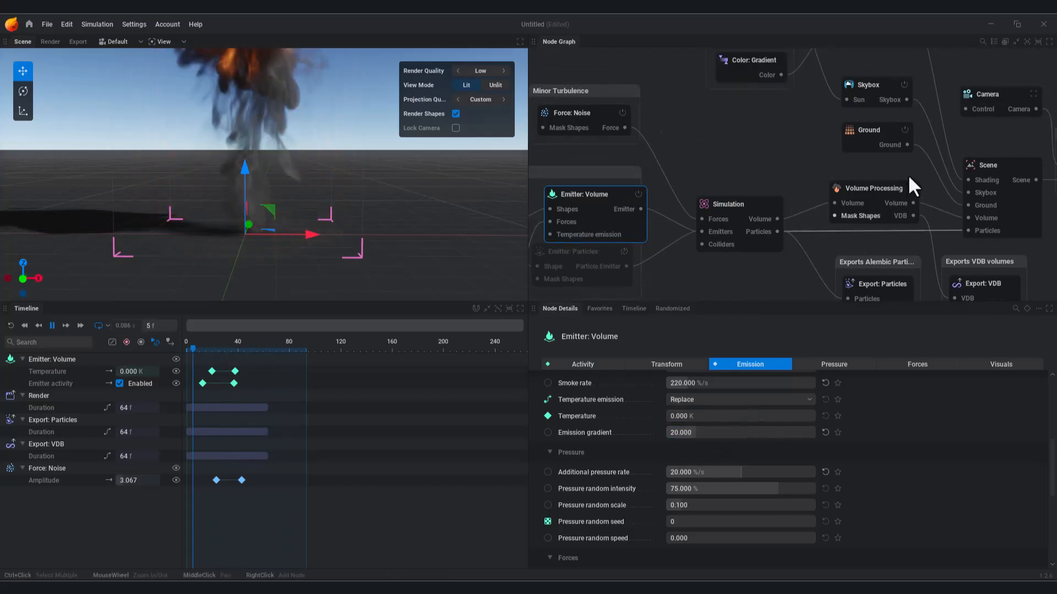
Step: Set the Simulation combustion Expansion to 60%, then back to 30%
{"action": "middle_click_drag", "start_coordinate": [857, 147], "coordinate": [705, 268]}
{"action": "left_click", "coordinate": [731, 118]}
{"action": "middle_click_drag", "start_coordinate": [770, 264], "coordinate": [891, 154]}
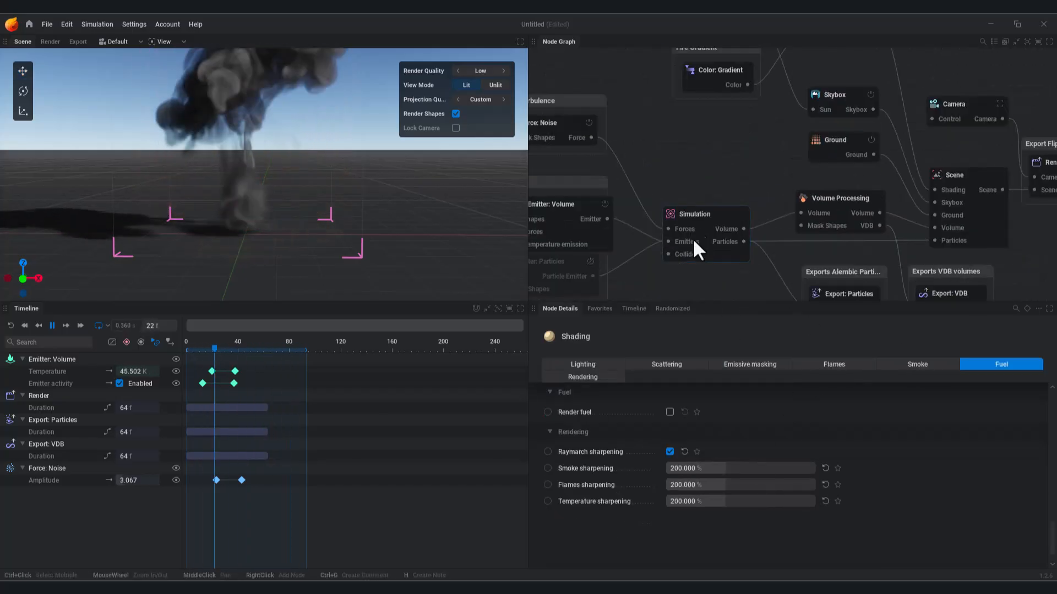
{"action": "left_click", "coordinate": [693, 238]}
{"action": "left_click", "coordinate": [750, 474]}
{"action": "type", "text": "60"}
{"action": "key", "text": "Return"}
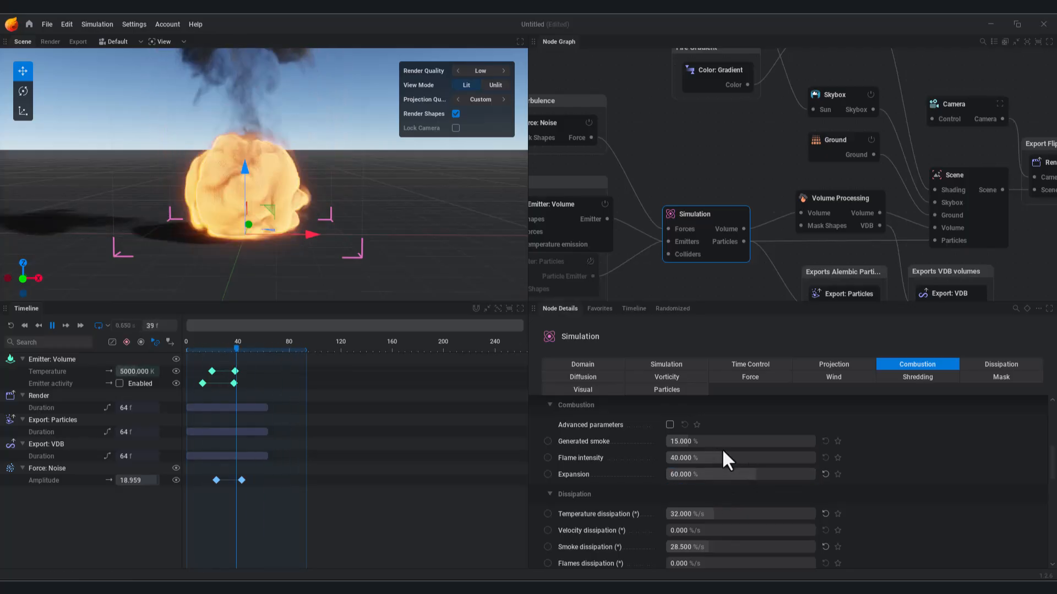
{"action": "left_click", "coordinate": [757, 472]}
{"action": "type", "text": "30"}
{"action": "key", "text": "Return"}
Step: Set Emitter: Volume Emission gradient to 40, drag it to about 79, and stop at frame 80
{"action": "middle_click_drag", "start_coordinate": [330, 165], "coordinate": [354, 246]}
{"action": "middle_click_drag", "start_coordinate": [621, 220], "coordinate": [792, 147]}
{"action": "left_click", "coordinate": [713, 132]}
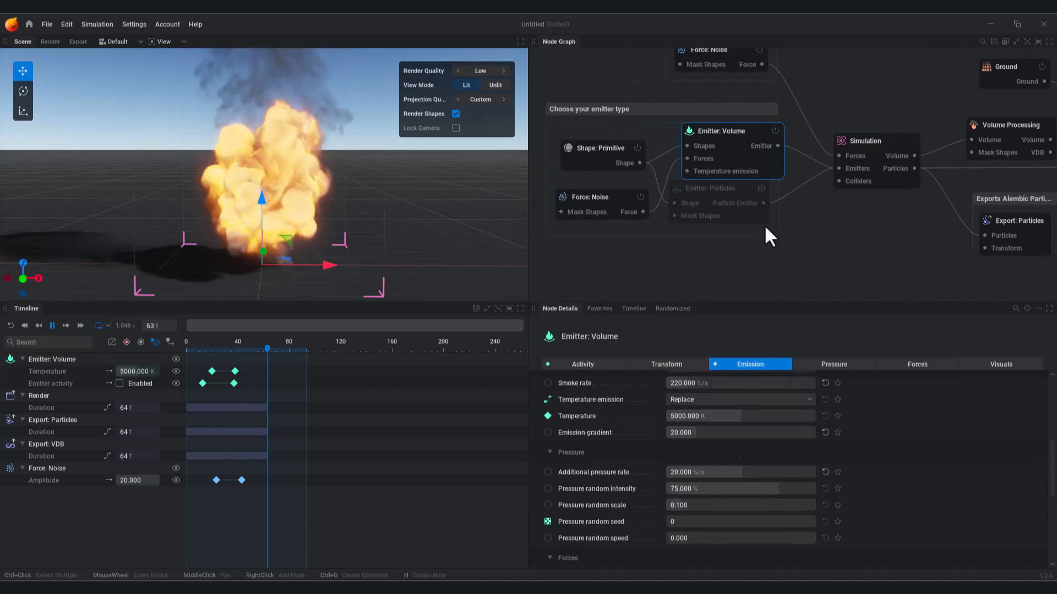
{"action": "left_click", "coordinate": [713, 431]}
{"action": "type", "text": "40"}
{"action": "key", "text": "Return"}
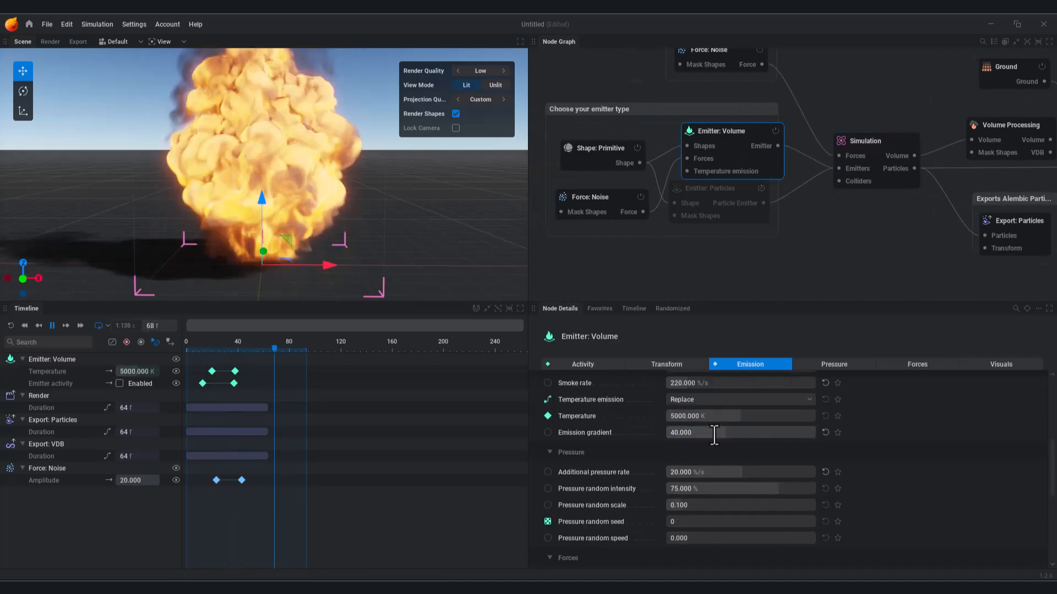
{"action": "mouse_move", "coordinate": [715, 434]}
{"action": "left_mouse_down"}
{"action": "mouse_move", "coordinate": [772, 434]}
{"action": "mouse_move", "coordinate": [731, 431]}
{"action": "left_mouse_up"}
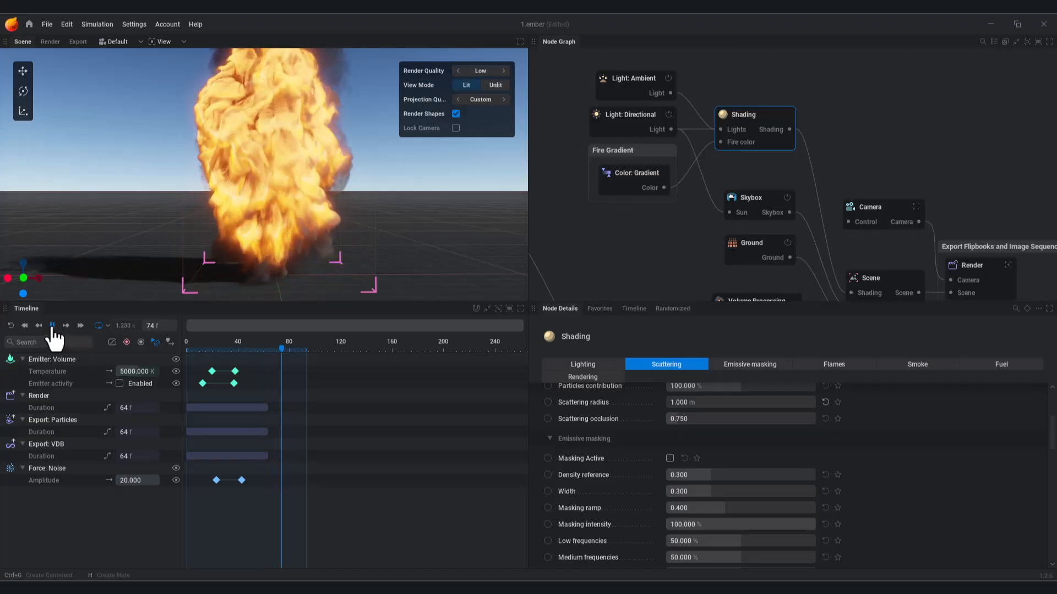
{"action": "left_click", "coordinate": [53, 325]}
Step: Replay the simulation and reframe the fire lower in the viewport
{"action": "left_click", "coordinate": [53, 326]}
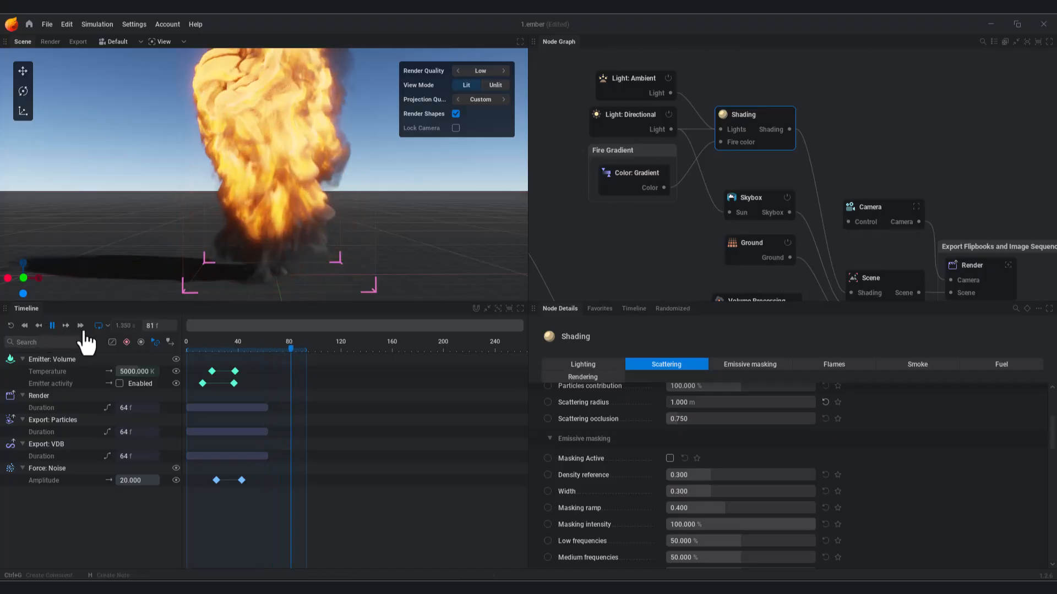
{"action": "left_click", "coordinate": [54, 329]}
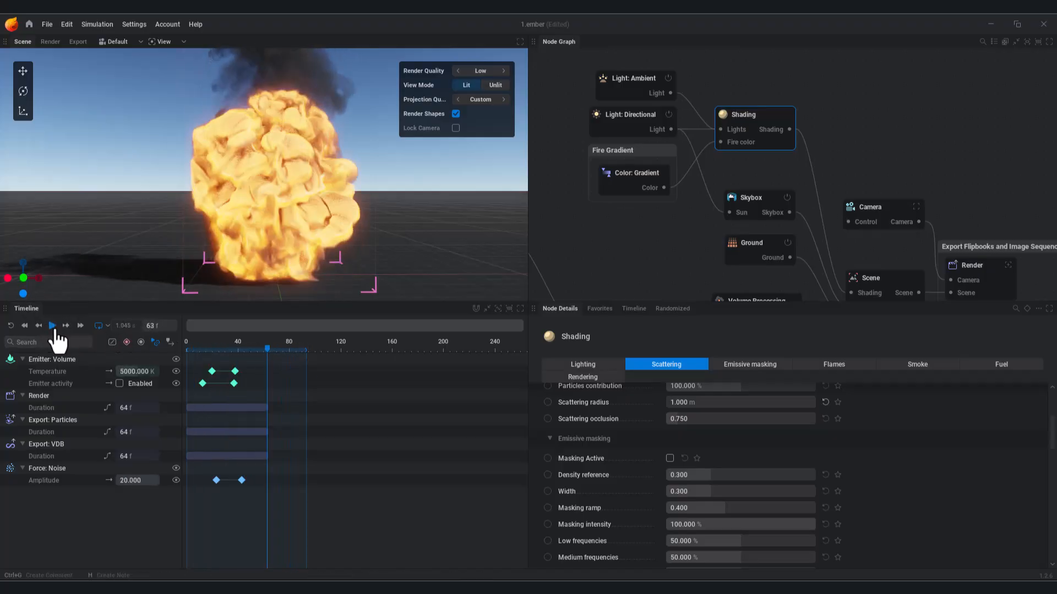
{"action": "left_click", "coordinate": [55, 329]}
{"action": "middle_click_drag", "start_coordinate": [330, 176], "coordinate": [331, 211]}
{"action": "middle_click_drag", "start_coordinate": [765, 101], "coordinate": [761, 84]}
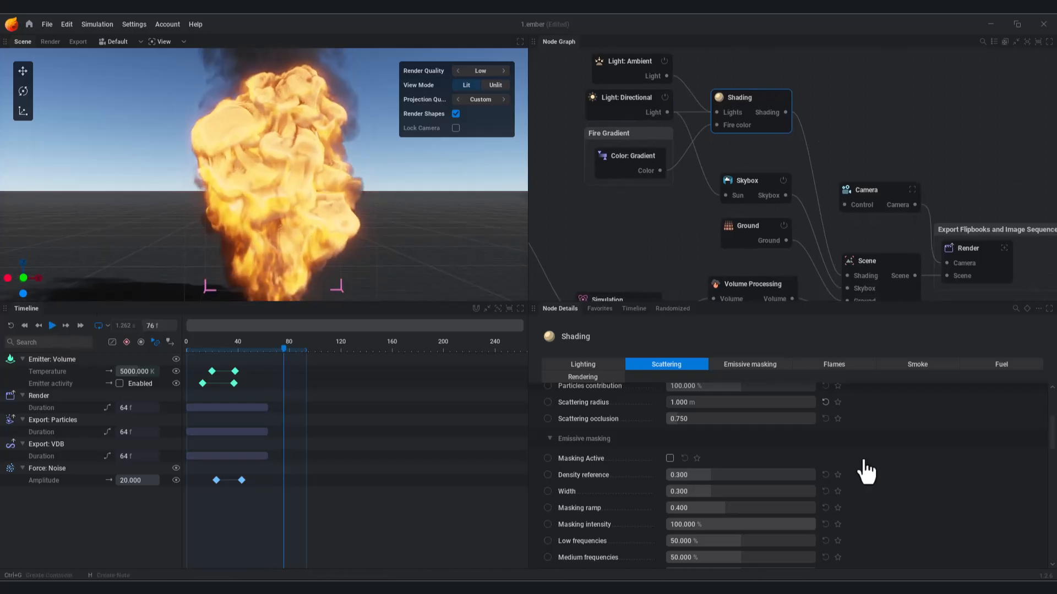
Step: In Shading lighting, set shadowing sharpness ~71%, anisotropy ~68.7%, ambient occlusion ~51%
{"action": "left_click", "coordinate": [611, 364]}
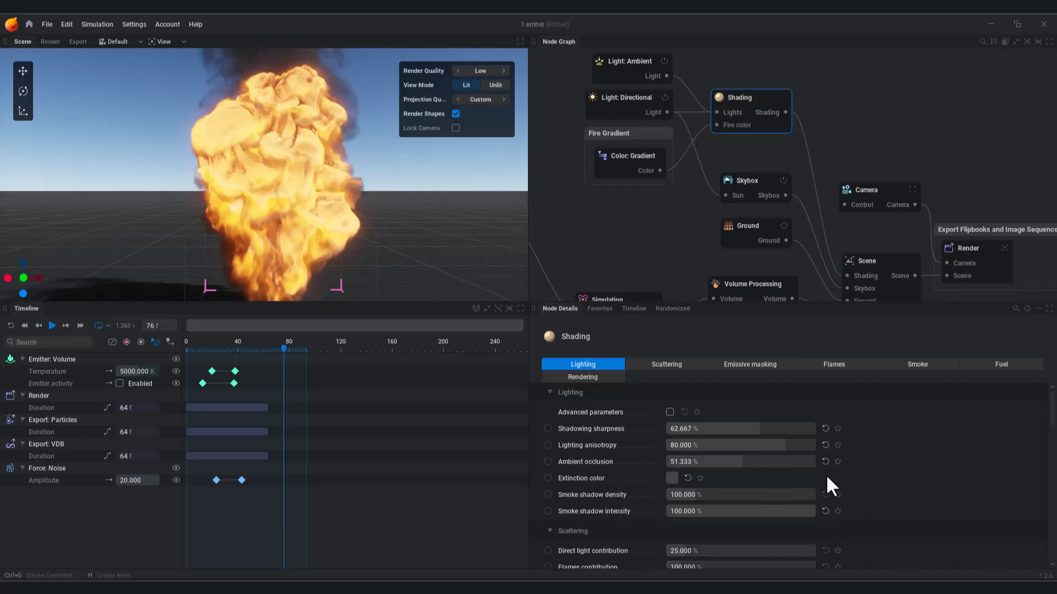
{"action": "left_click_drag", "start_coordinate": [759, 429], "coordinate": [772, 428]}
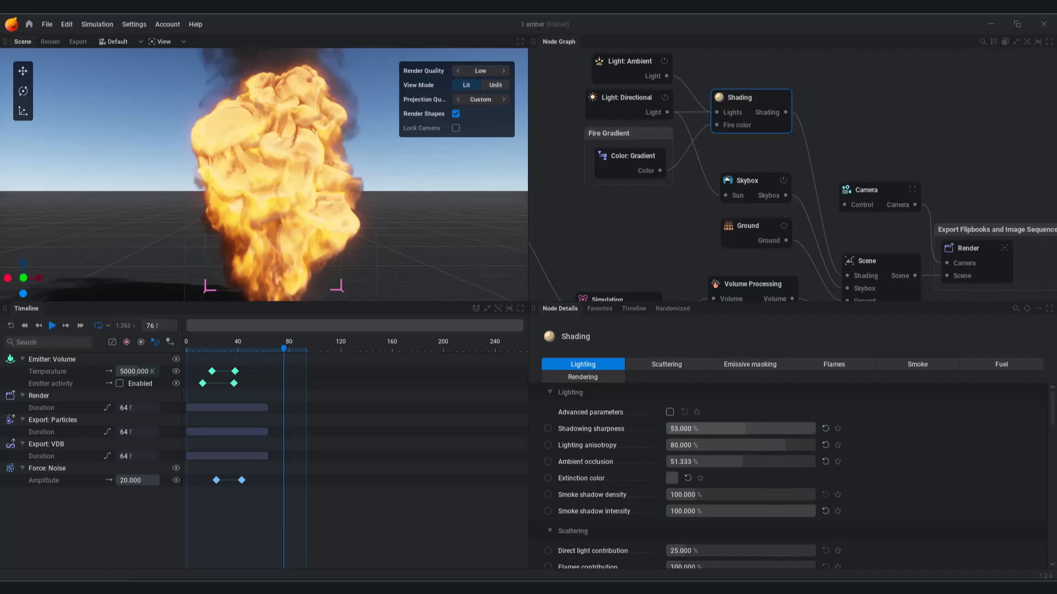
{"action": "scroll", "coordinate": [358, 193], "scroll_direction": "up", "scroll_amount": 3}
{"action": "middle_click_drag", "start_coordinate": [412, 216], "coordinate": [286, 219]}
{"action": "left_click_drag", "start_coordinate": [287, 219], "coordinate": [259, 236]}
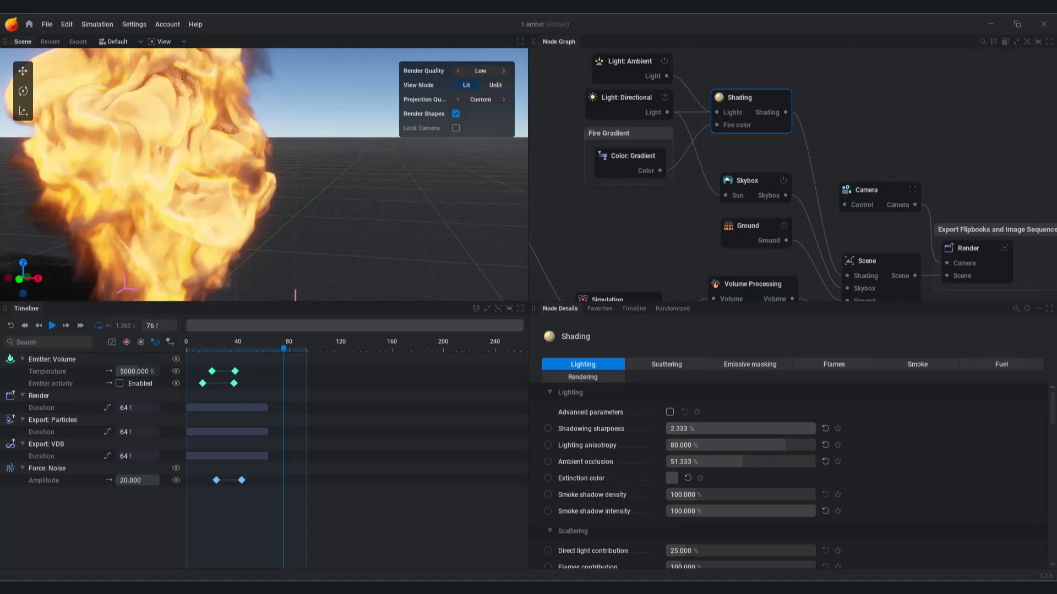
{"action": "left_click_drag", "start_coordinate": [715, 441], "coordinate": [697, 442]}
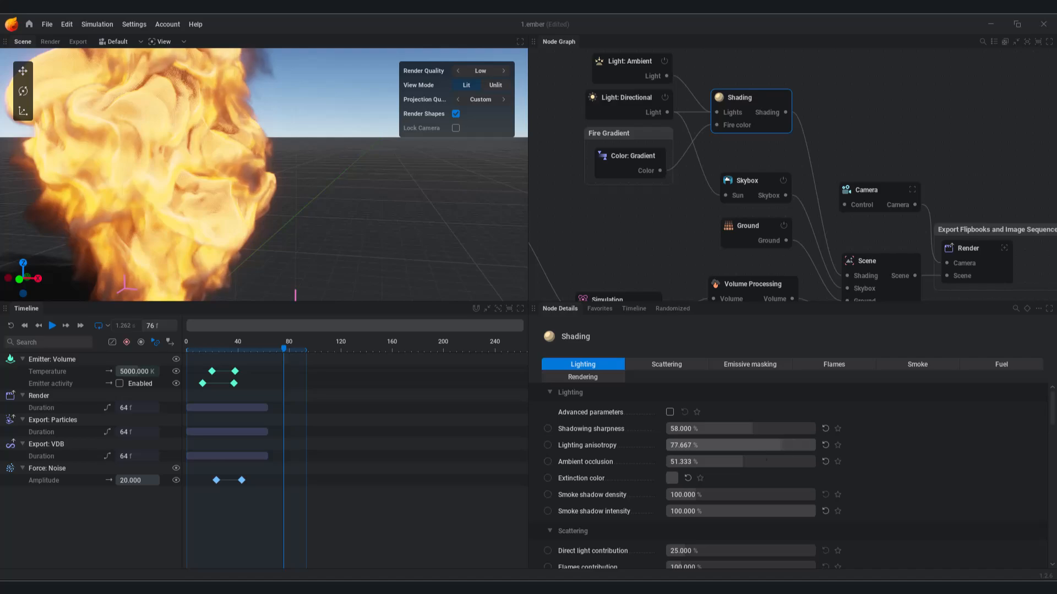
{"action": "scroll", "coordinate": [725, 470], "scroll_direction": "down", "scroll_amount": 1}
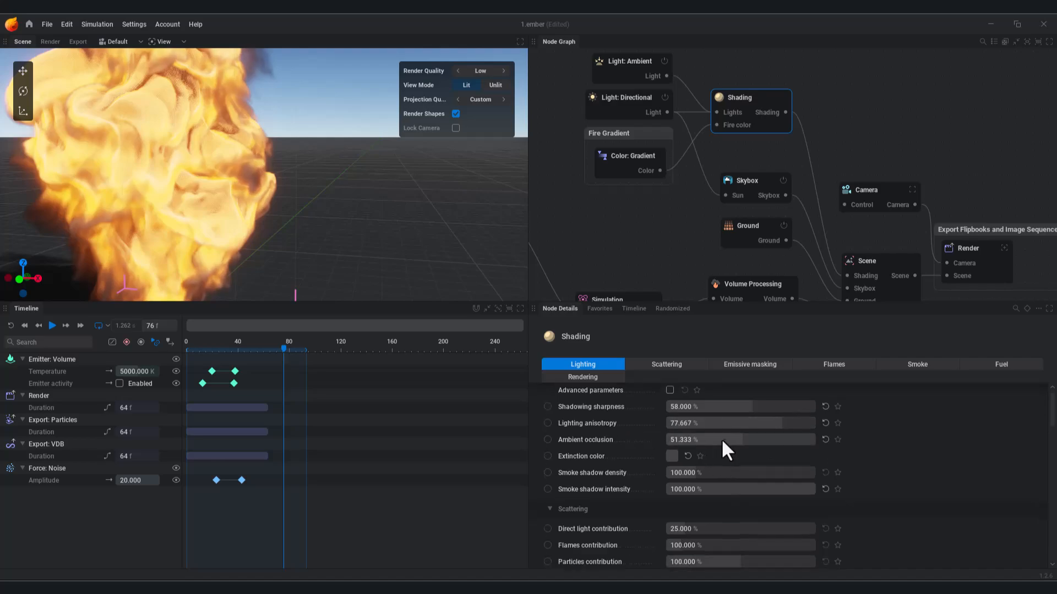
{"action": "left_click_drag", "start_coordinate": [801, 440], "coordinate": [742, 439]}
Step: Set scattering to 52% direct light, about 177% flames and 119% particles contribution
{"action": "scroll", "coordinate": [753, 485], "scroll_direction": "down", "scroll_amount": 4}
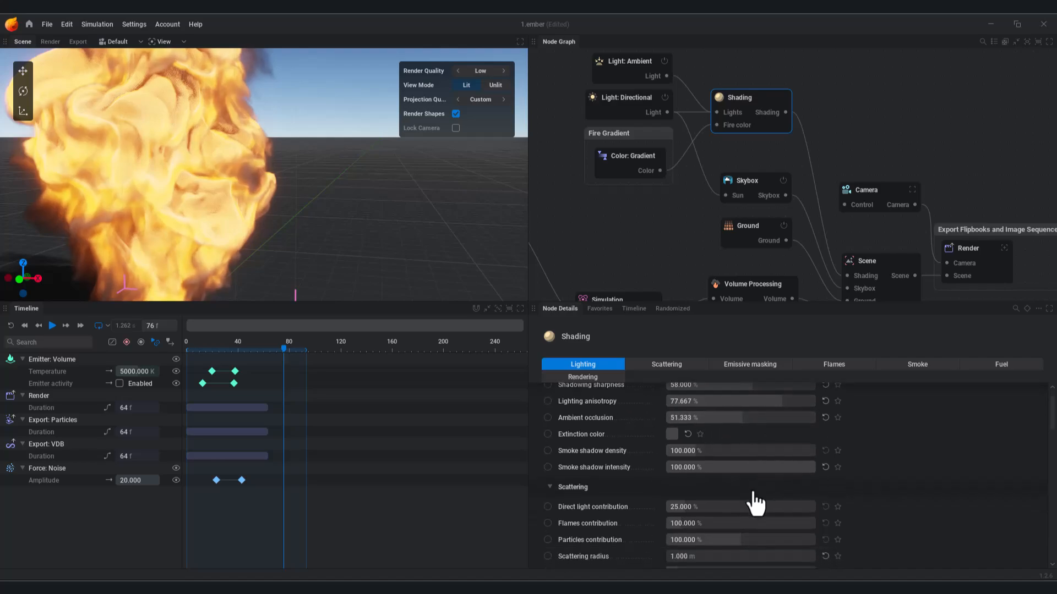
{"action": "left_click", "coordinate": [673, 361]}
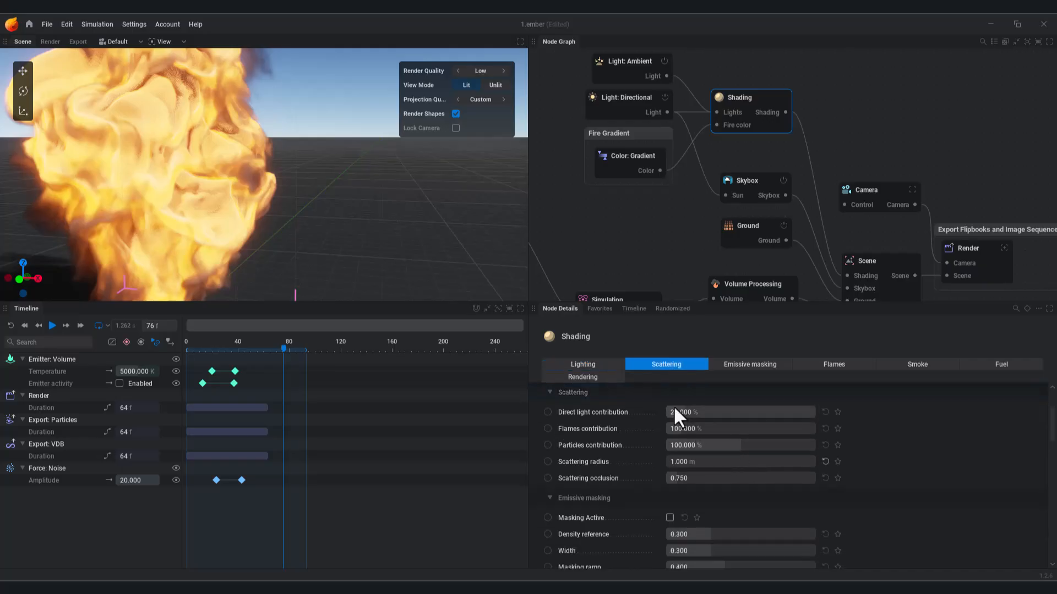
{"action": "left_click_drag", "start_coordinate": [685, 413], "coordinate": [742, 428]}
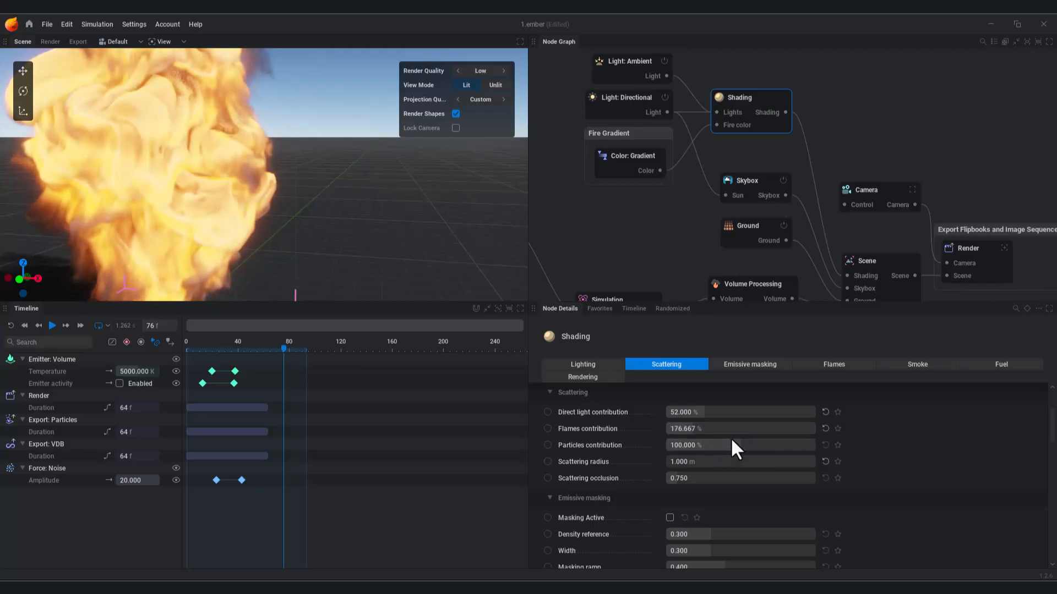
{"action": "left_click_drag", "start_coordinate": [736, 447], "coordinate": [736, 447]}
Step: Turn on emissive masking and lower the density reference to 0.163
{"action": "left_click", "coordinate": [748, 364]}
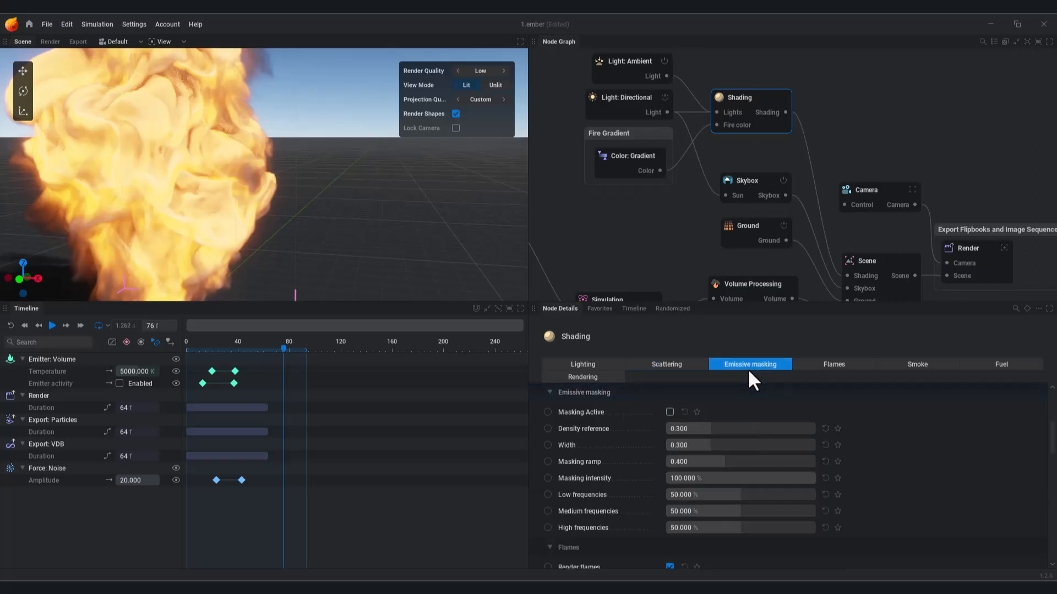
{"action": "left_click", "coordinate": [670, 413]}
{"action": "left_click_drag", "start_coordinate": [297, 242], "coordinate": [246, 226]}
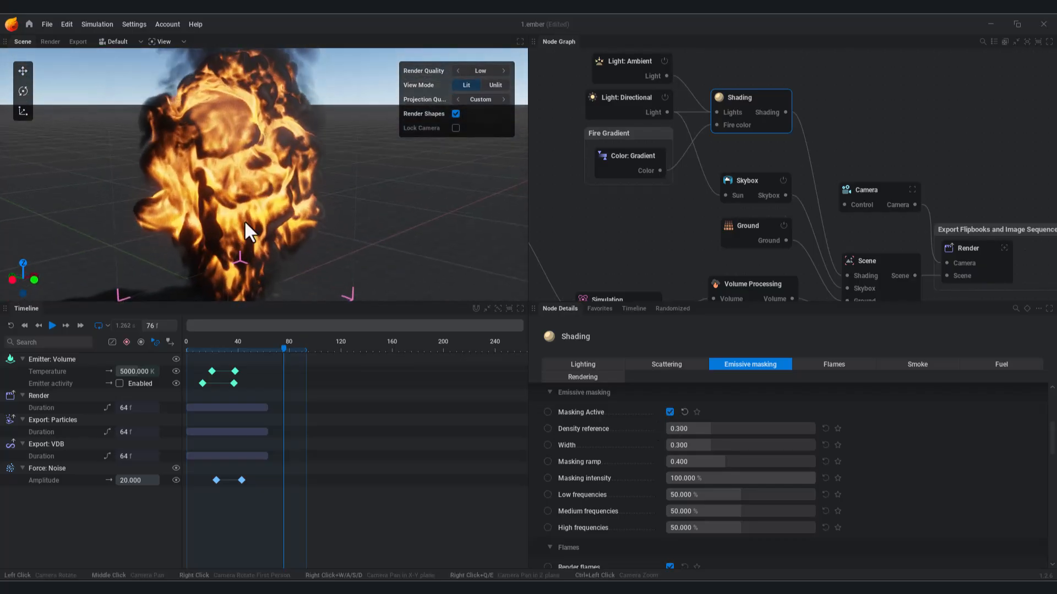
{"action": "left_click", "coordinate": [670, 413]}
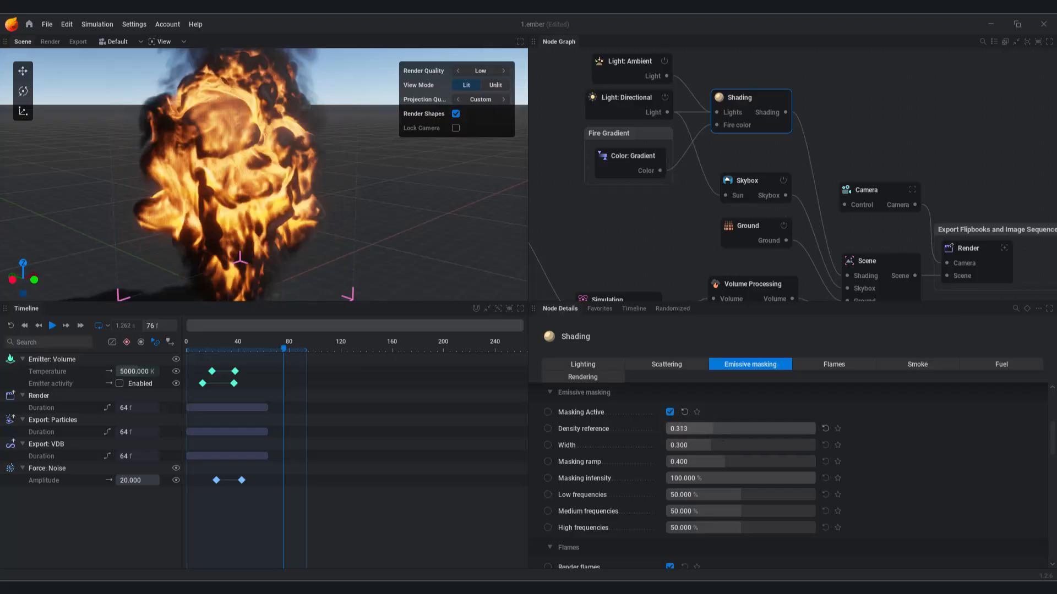
{"action": "left_click_drag", "start_coordinate": [710, 429], "coordinate": [761, 445]}
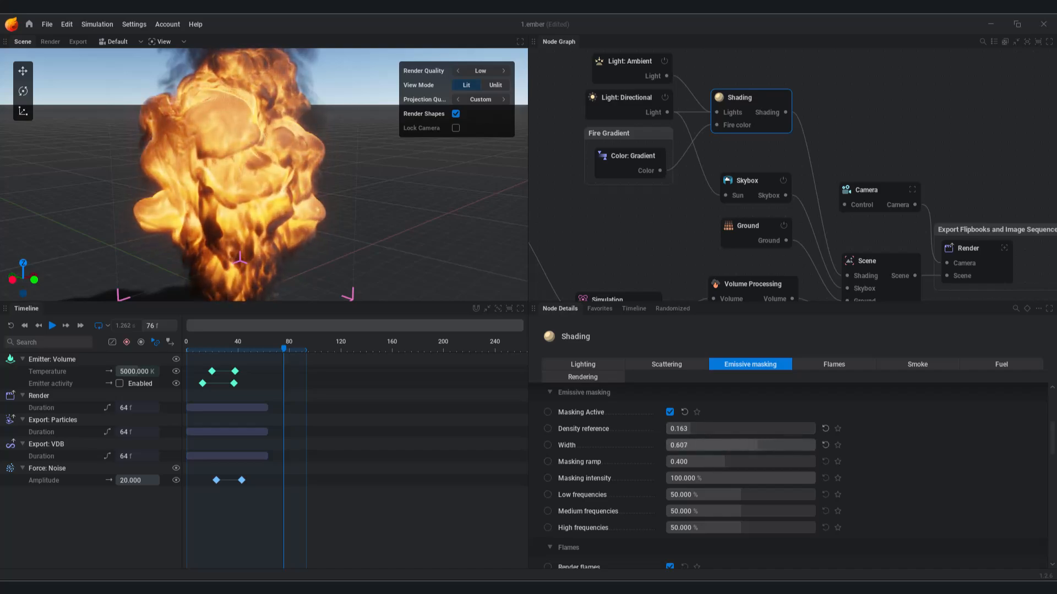
Step: Preview playback, set Masking ramp to 0.551, and keep Masking intensity at 100%
{"action": "left_click", "coordinate": [52, 327]}
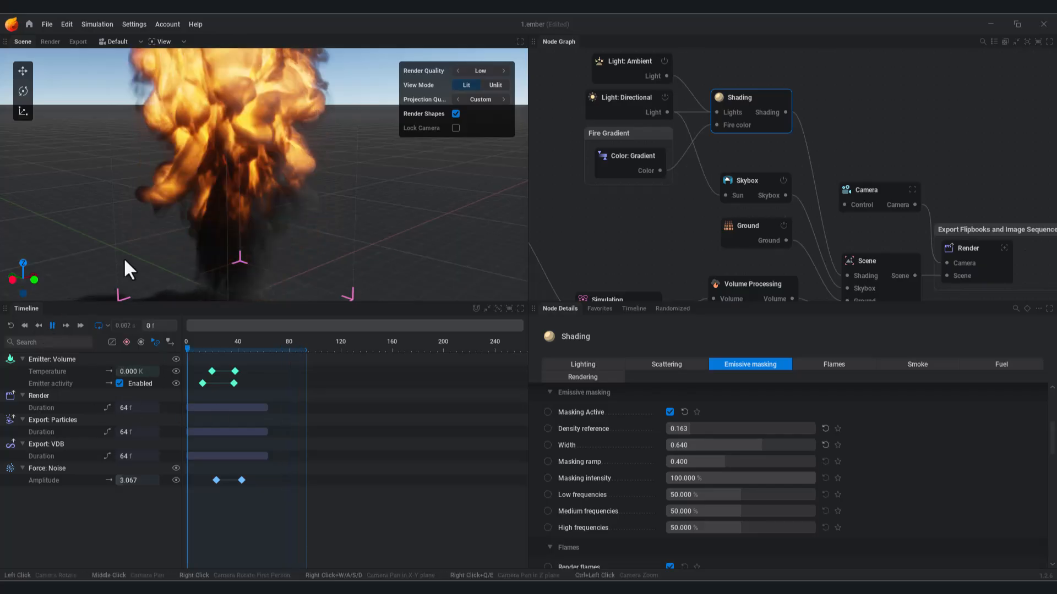
{"action": "left_click_drag", "start_coordinate": [187, 228], "coordinate": [190, 203]}
{"action": "middle_click_drag", "start_coordinate": [190, 202], "coordinate": [199, 209]}
{"action": "left_click_drag", "start_coordinate": [200, 210], "coordinate": [210, 229]}
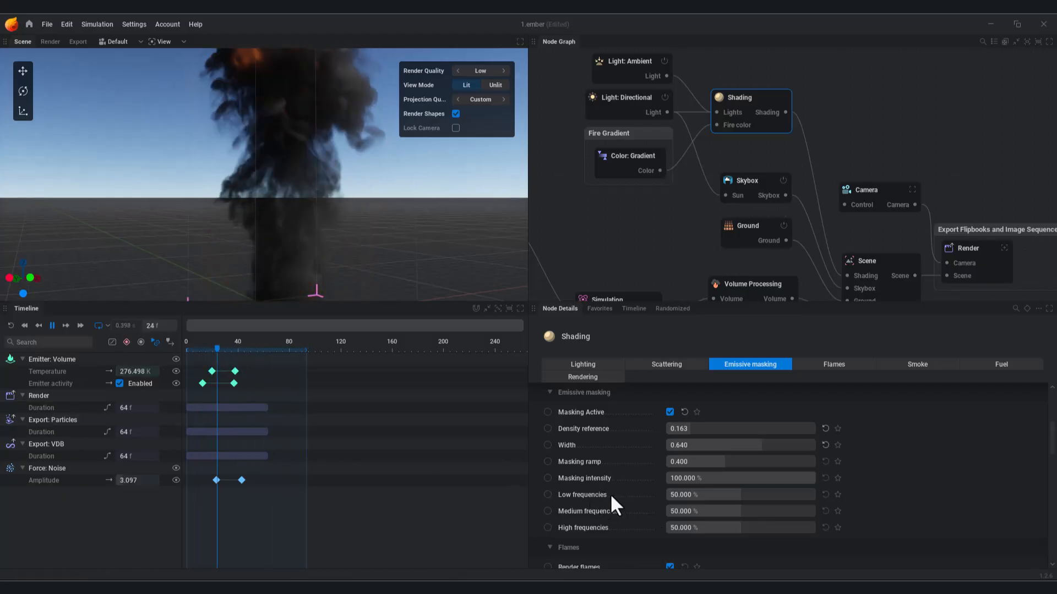
{"action": "left_click", "coordinate": [53, 325]}
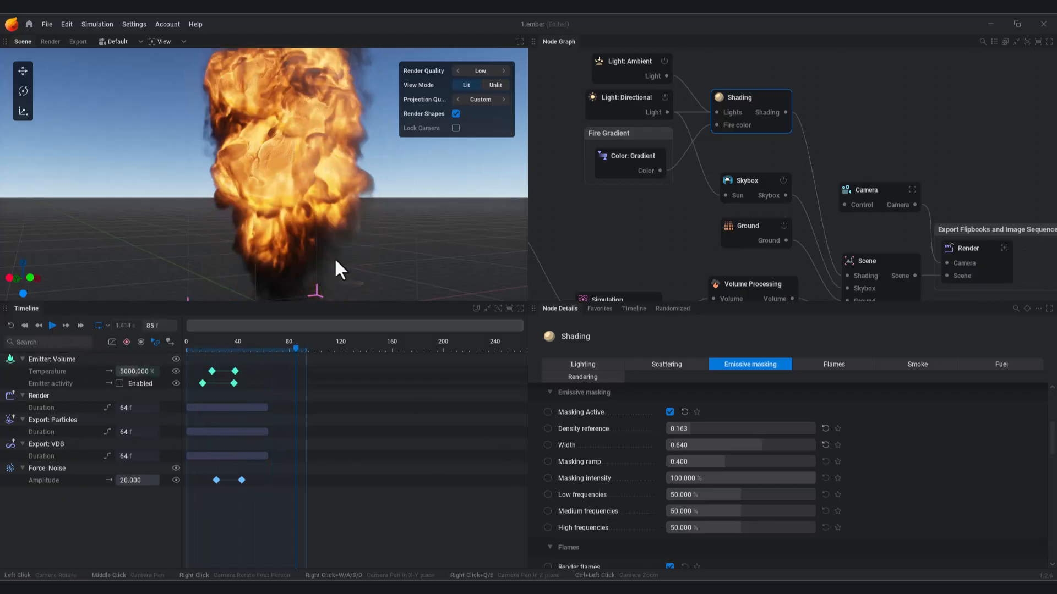
{"action": "left_click_drag", "start_coordinate": [717, 463], "coordinate": [748, 462]}
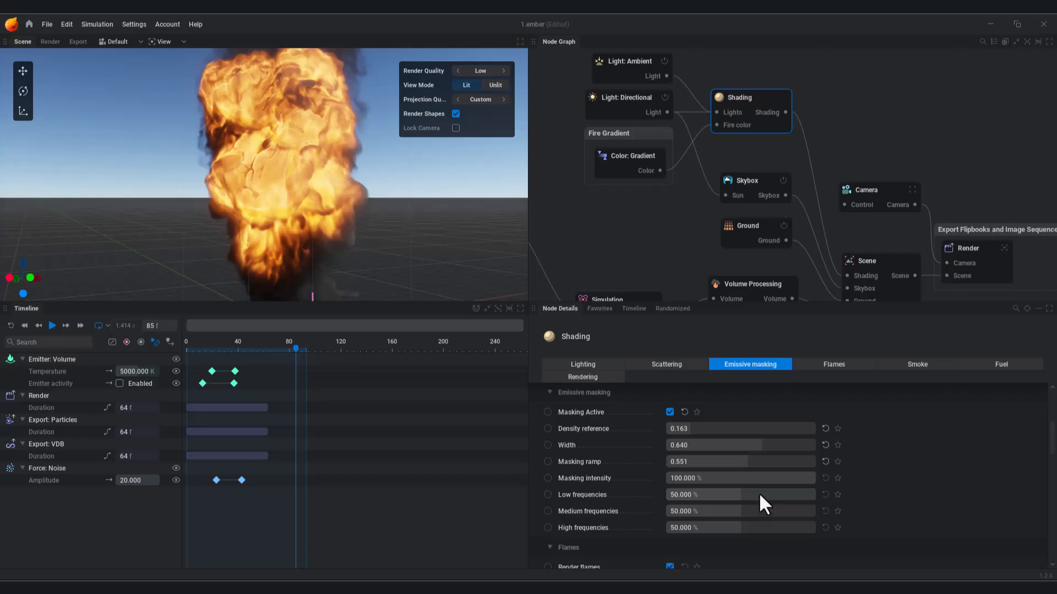
{"action": "scroll", "coordinate": [762, 493], "scroll_direction": "down", "scroll_amount": 1}
{"action": "left_click_drag", "start_coordinate": [776, 456], "coordinate": [815, 457]}
{"action": "scroll", "coordinate": [722, 477], "scroll_direction": "down", "scroll_amount": 2}
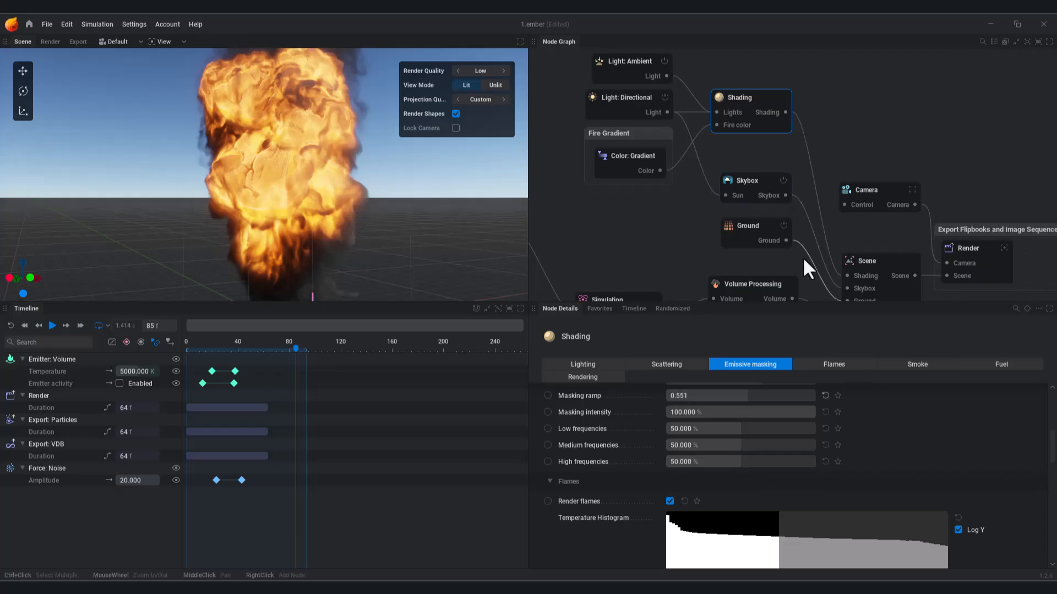
Step: Switch the Shading flames coloring to Color Ramp
{"action": "left_click", "coordinate": [829, 364]}
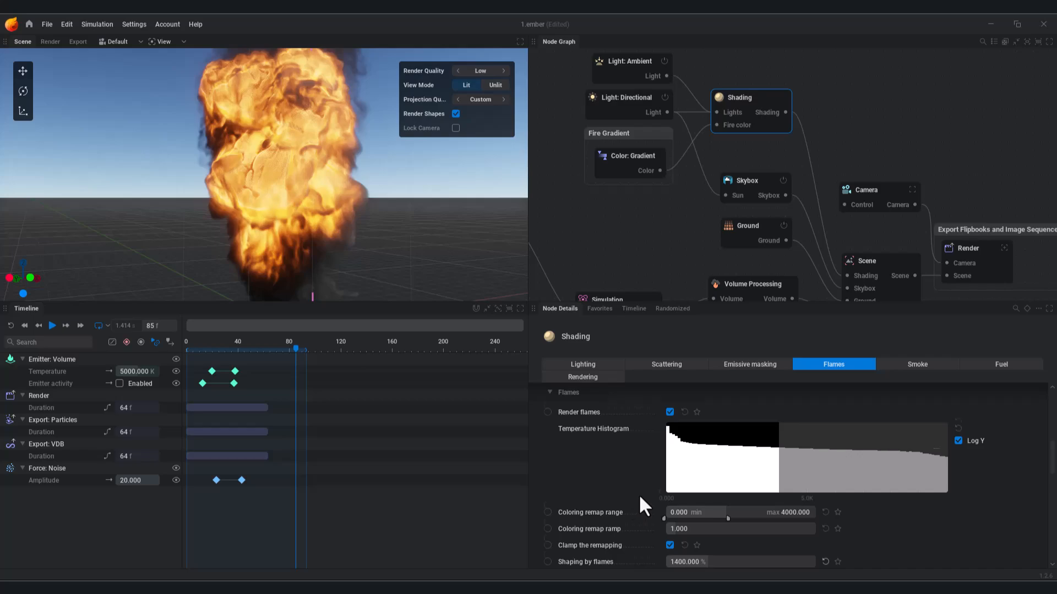
{"action": "scroll", "coordinate": [638, 493], "scroll_direction": "down", "scroll_amount": 6}
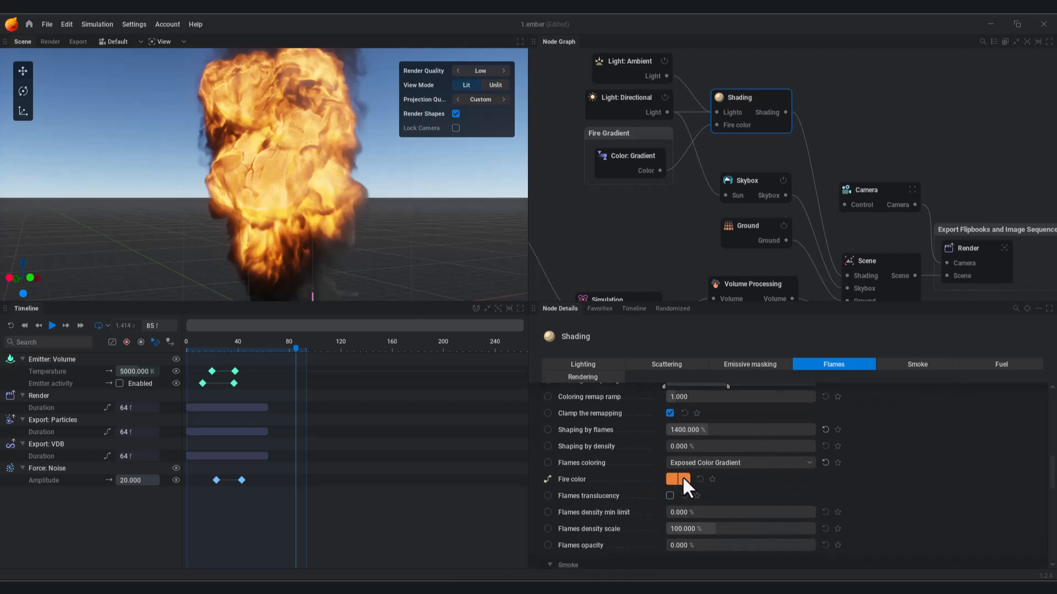
{"action": "middle_click_drag", "start_coordinate": [688, 233], "coordinate": [686, 170]}
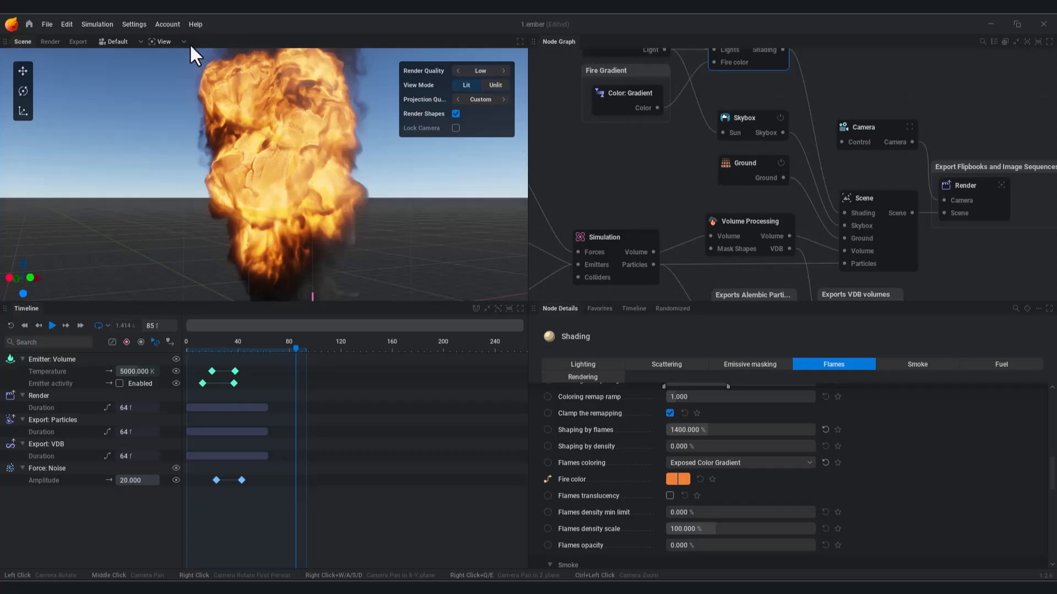
{"action": "left_click", "coordinate": [715, 463]}
{"action": "left_click", "coordinate": [706, 491]}
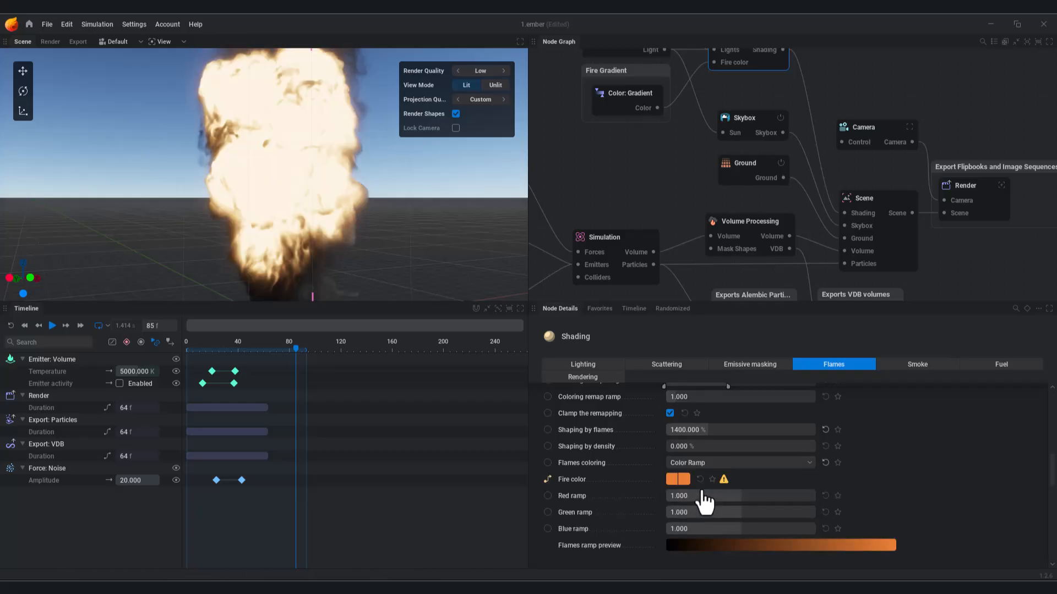
Step: Tweak the red ramp, reset RGB ramps to 1.000, and revert to Exposed Color Gradient
{"action": "scroll", "coordinate": [886, 534], "scroll_direction": "down", "scroll_amount": 3}
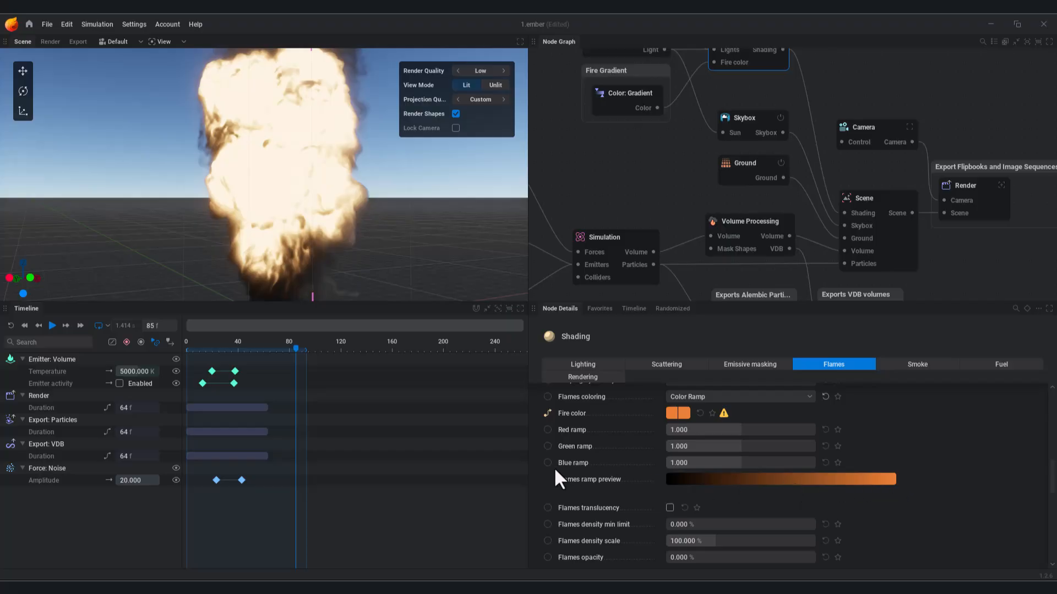
{"action": "mouse_move", "coordinate": [732, 428]}
{"action": "left_mouse_down"}
{"action": "mouse_move", "coordinate": [693, 429]}
{"action": "mouse_move", "coordinate": [758, 429]}
{"action": "mouse_move", "coordinate": [760, 446]}
{"action": "mouse_move", "coordinate": [690, 446]}
{"action": "mouse_move", "coordinate": [732, 446]}
{"action": "left_mouse_up"}
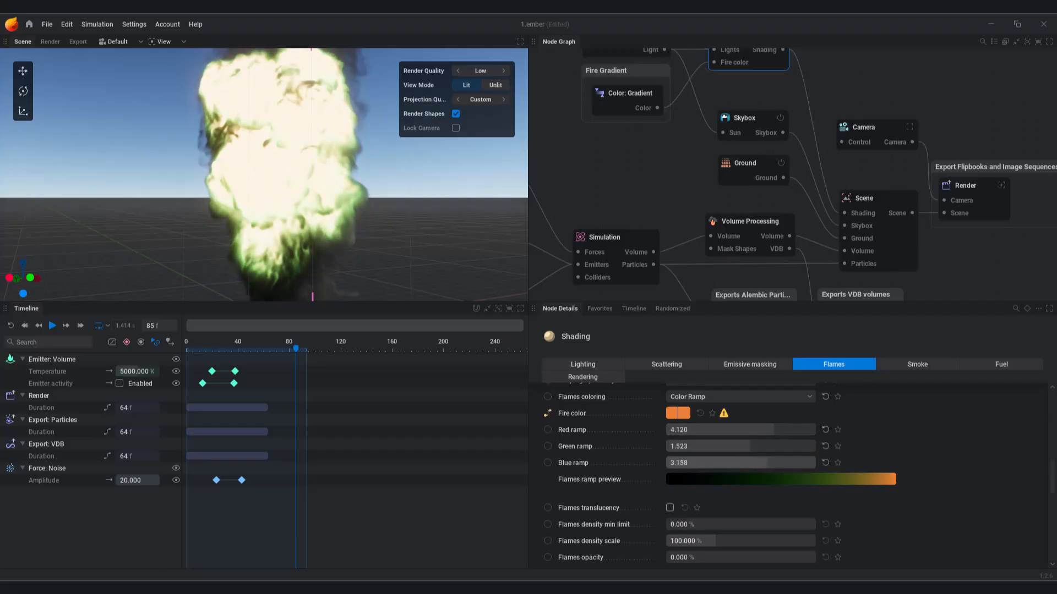
{"action": "left_click", "coordinate": [825, 462]}
{"action": "left_click", "coordinate": [825, 446]}
{"action": "left_click", "coordinate": [825, 429]}
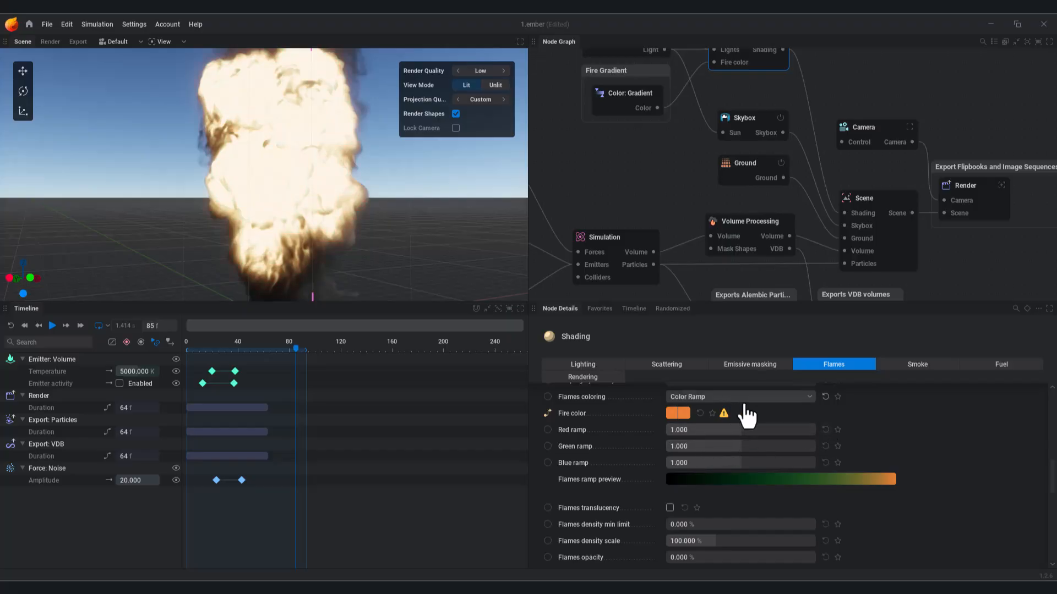
{"action": "left_click", "coordinate": [735, 397]}
{"action": "left_click", "coordinate": [716, 439]}
Step: Pan the node graph from Shading up through Volume Processing to the Simulation node
{"action": "mouse_move", "coordinate": [763, 246]}
{"action": "middle_mouse_down"}
{"action": "mouse_move", "coordinate": [757, 178]}
{"action": "mouse_move", "coordinate": [734, 242]}
{"action": "mouse_move", "coordinate": [749, 296]}
{"action": "middle_mouse_up"}
{"action": "scroll", "coordinate": [745, 176], "scroll_direction": "down", "scroll_amount": 2}
{"action": "scroll", "coordinate": [755, 145], "scroll_direction": "up", "scroll_amount": 1}
{"action": "scroll", "coordinate": [756, 149], "scroll_direction": "up", "scroll_amount": 1}
{"action": "middle_click_drag", "start_coordinate": [774, 217], "coordinate": [758, 132]}
{"action": "middle_click_drag", "start_coordinate": [755, 195], "coordinate": [749, 127]}
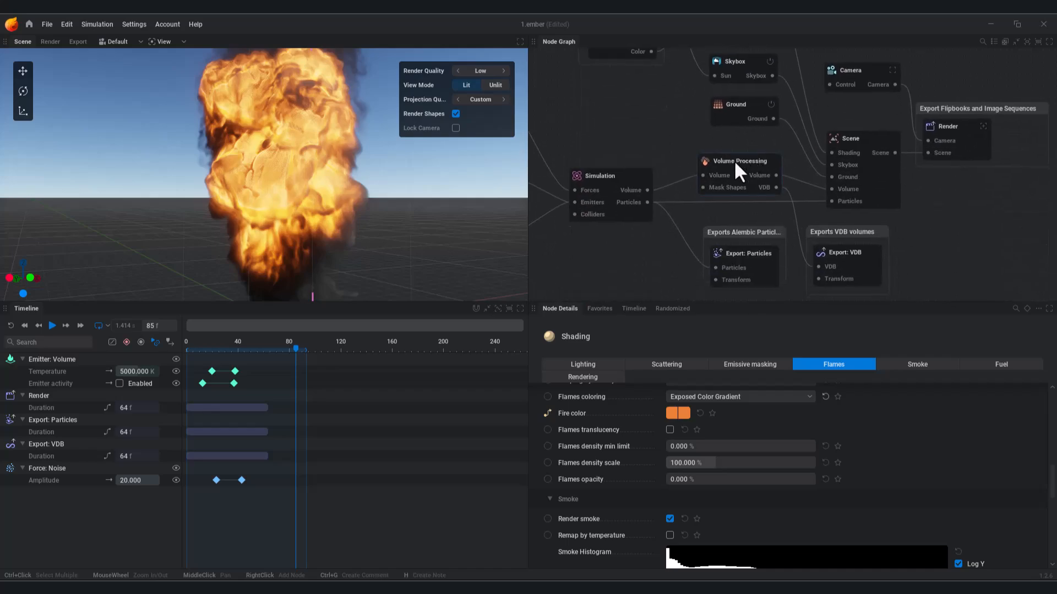
{"action": "scroll", "coordinate": [745, 228], "scroll_direction": "down", "scroll_amount": 3}
{"action": "middle_click_drag", "start_coordinate": [746, 201], "coordinate": [783, 173]}
{"action": "scroll", "coordinate": [702, 215], "scroll_direction": "up", "scroll_amount": 2}
{"action": "middle_click_drag", "start_coordinate": [708, 189], "coordinate": [715, 267]}
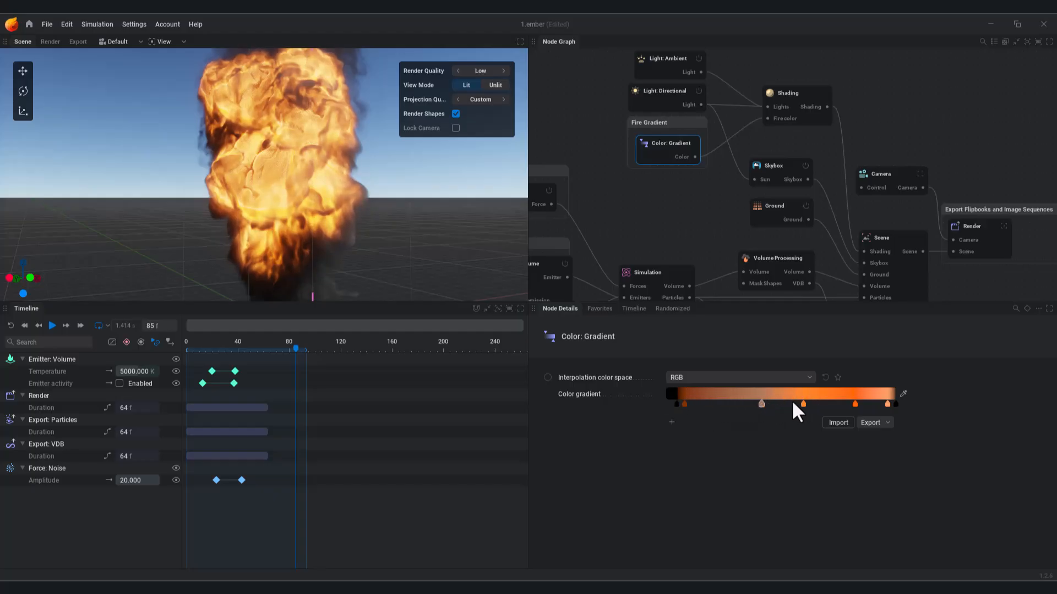
Step: Try green on a Fire Gradient stop, then play the simulation from frame 106
{"action": "left_click", "coordinate": [814, 403]}
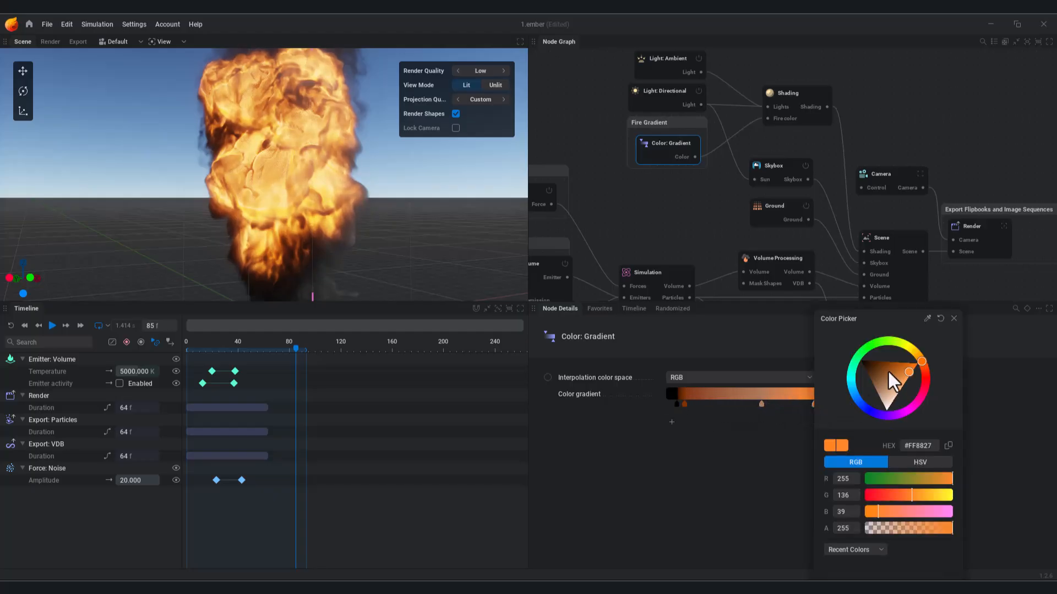
{"action": "left_click", "coordinate": [884, 343]}
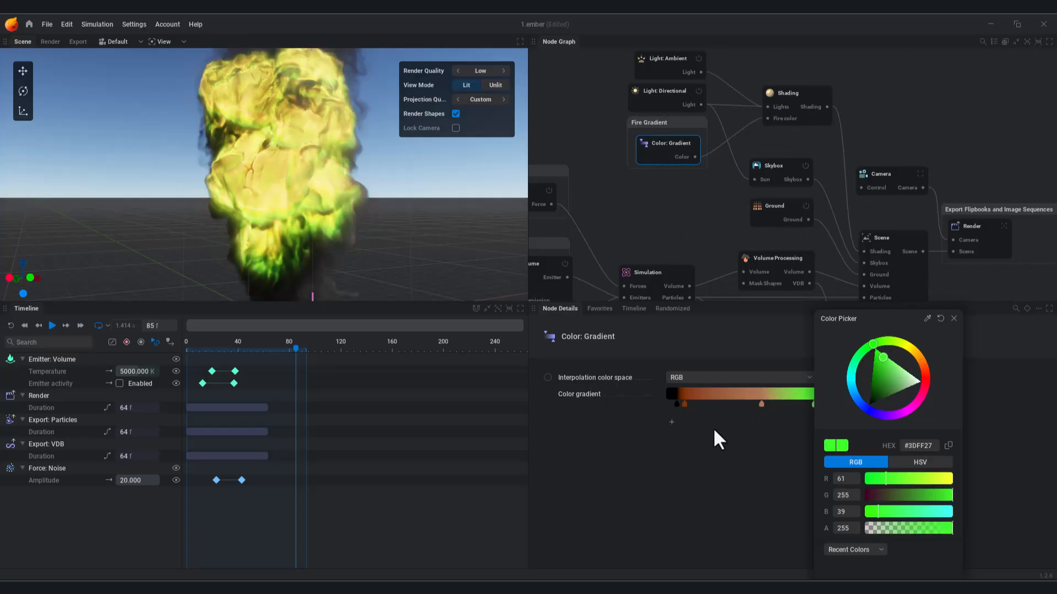
{"action": "left_click", "coordinate": [322, 351]}
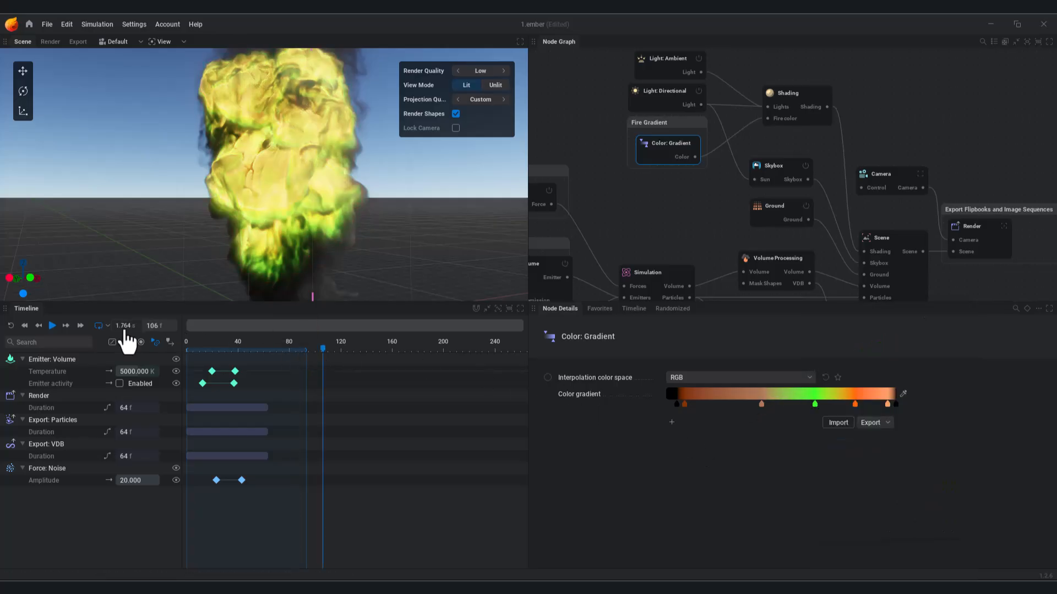
{"action": "left_click", "coordinate": [52, 325]}
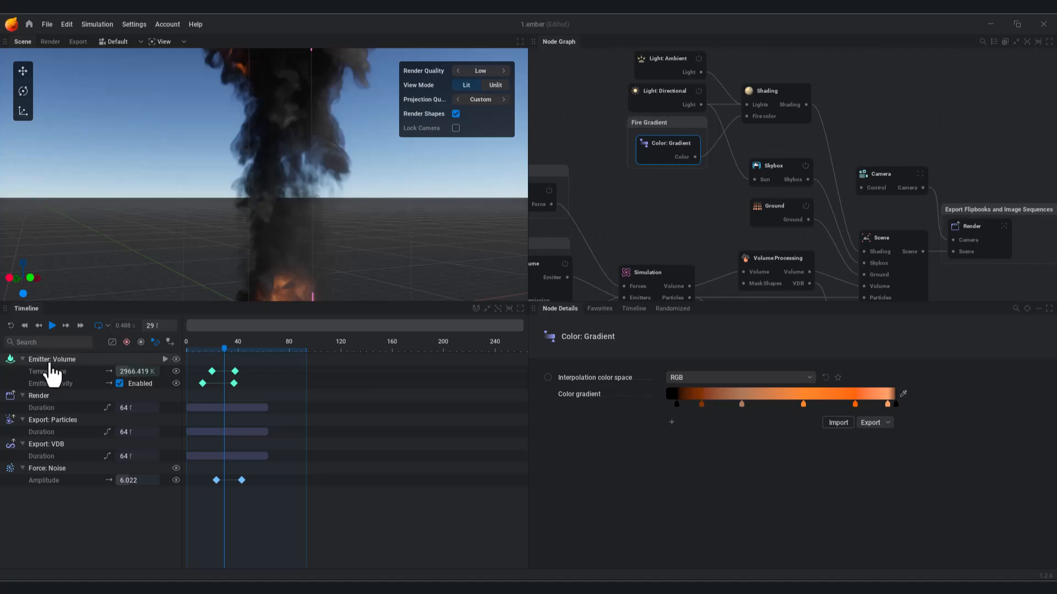
Step: Replay the simulation and extend the playback range to about frame 210
{"action": "left_click", "coordinate": [53, 326]}
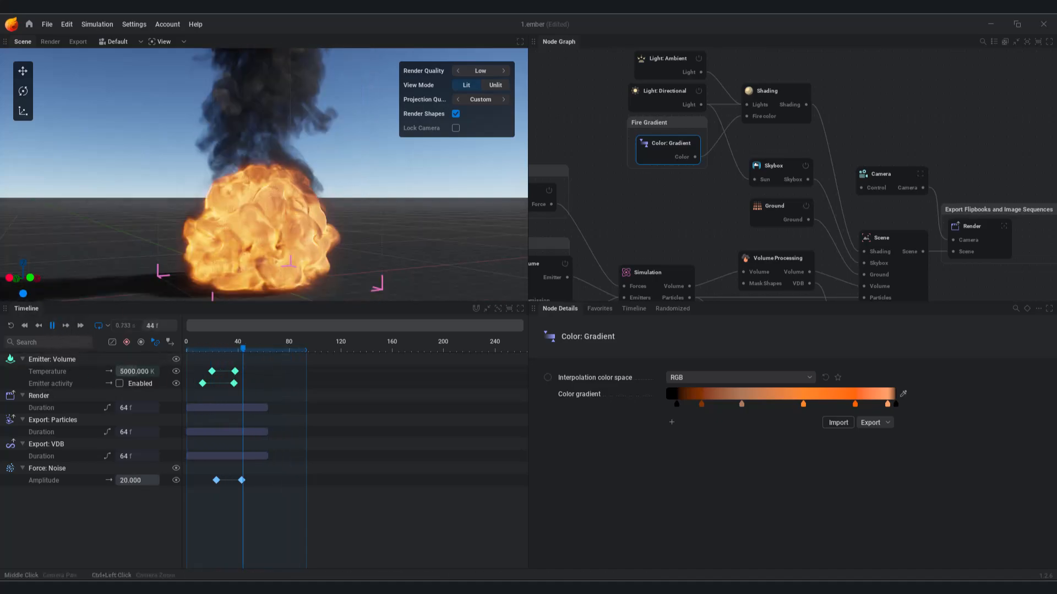
{"action": "left_click_drag", "start_coordinate": [298, 200], "coordinate": [297, 163]}
{"action": "middle_click_drag", "start_coordinate": [264, 220], "coordinate": [292, 193]}
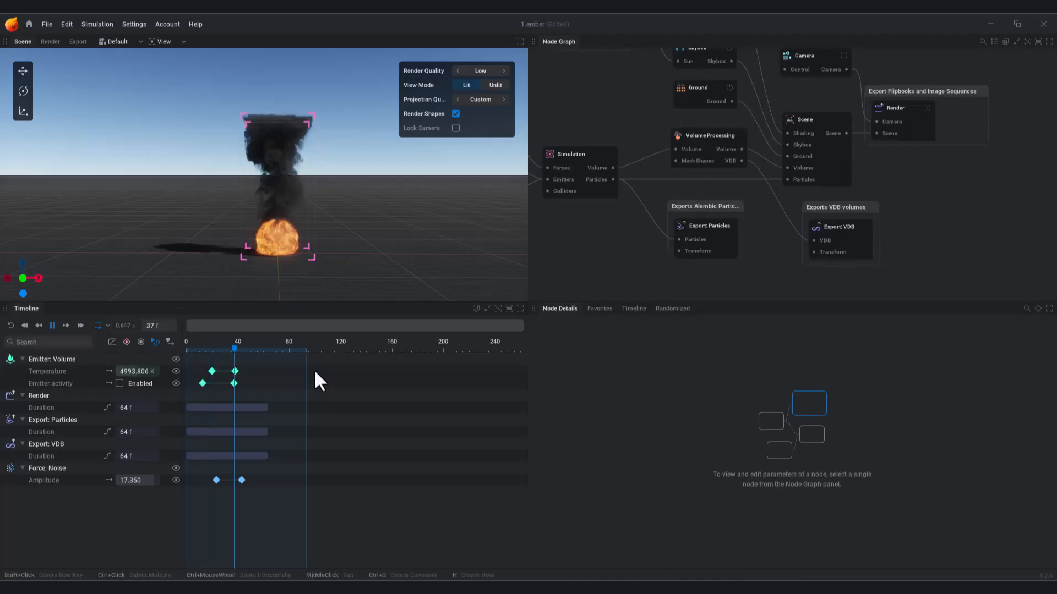
{"action": "left_click_drag", "start_coordinate": [306, 349], "coordinate": [390, 349]}
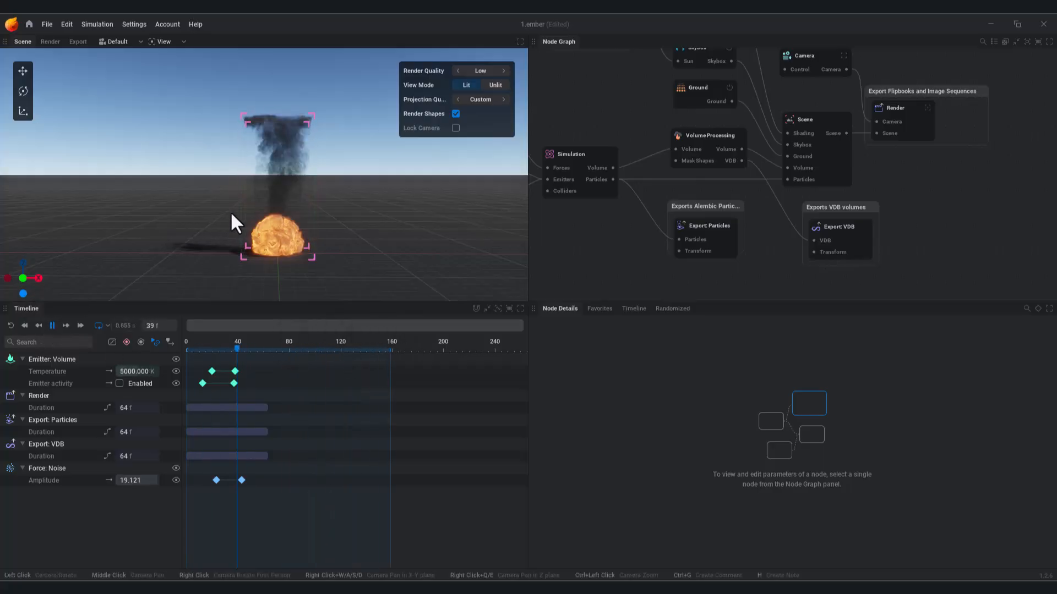
{"action": "left_click", "coordinate": [52, 325]}
{"action": "left_click_drag", "start_coordinate": [391, 349], "coordinate": [455, 349]}
{"action": "left_click", "coordinate": [52, 326]}
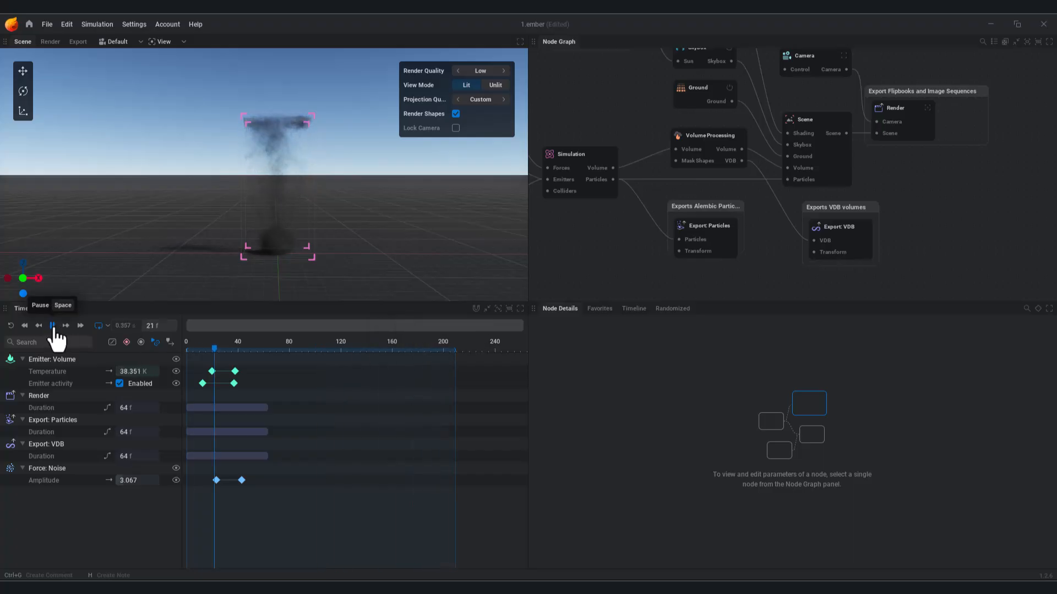
Step: Push the playback range end to about frame 282 and preview the full explosion
{"action": "left_click_drag", "start_coordinate": [455, 349], "coordinate": [497, 351]}
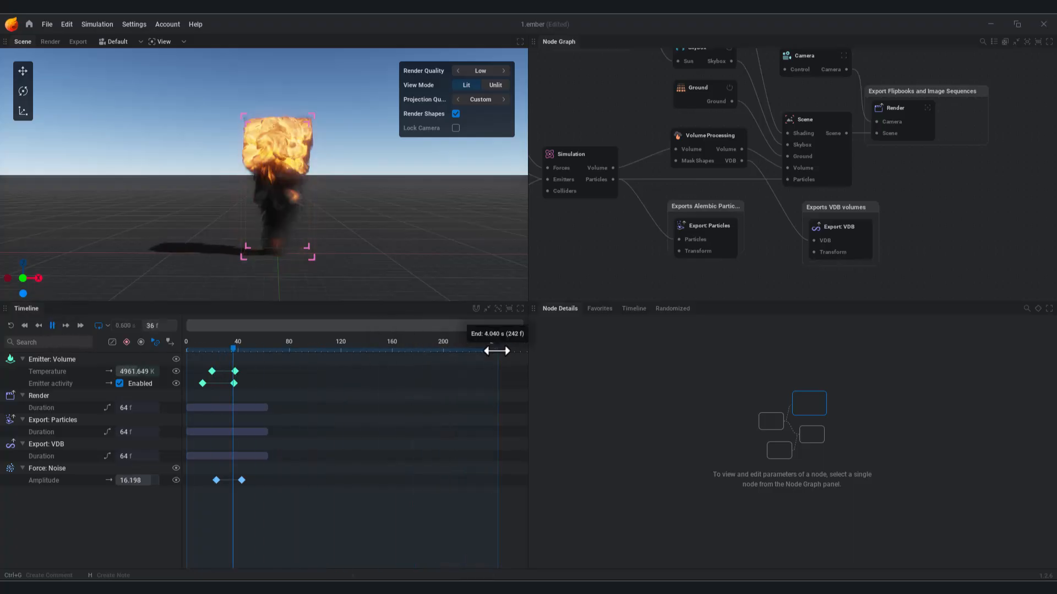
{"action": "left_click", "coordinate": [52, 325]}
{"action": "left_click_drag", "start_coordinate": [498, 350], "coordinate": [520, 354]}
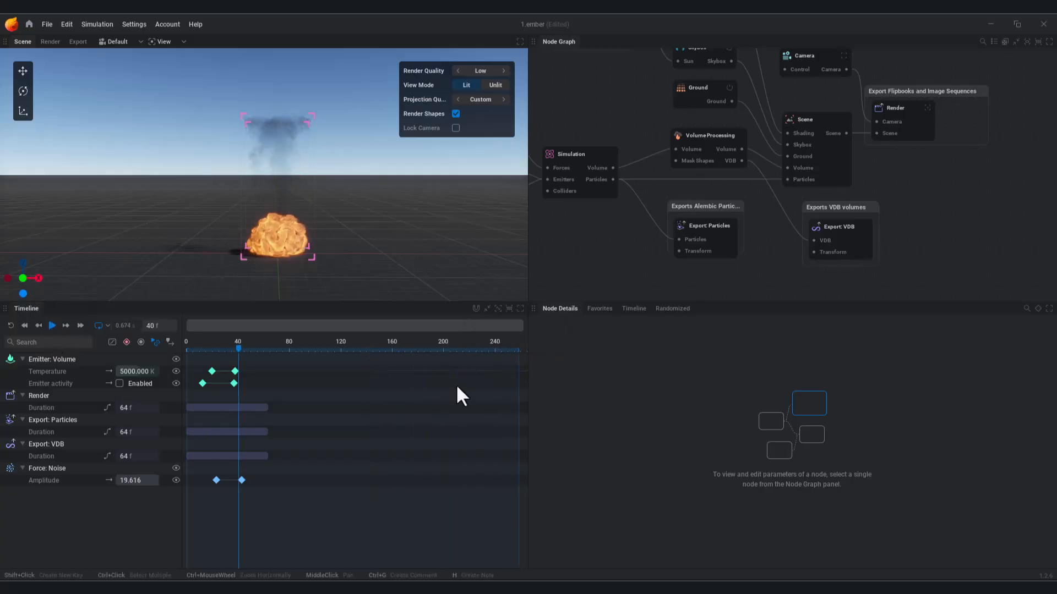
{"action": "middle_click_drag", "start_coordinate": [458, 367], "coordinate": [401, 366]}
{"action": "left_click_drag", "start_coordinate": [461, 350], "coordinate": [490, 350]}
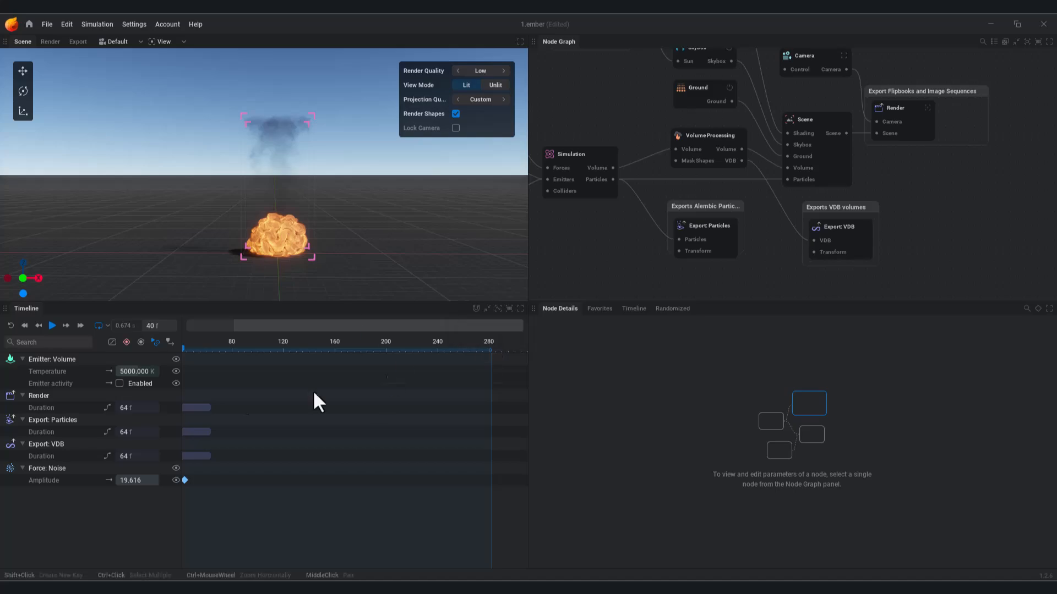
{"action": "left_click", "coordinate": [52, 325]}
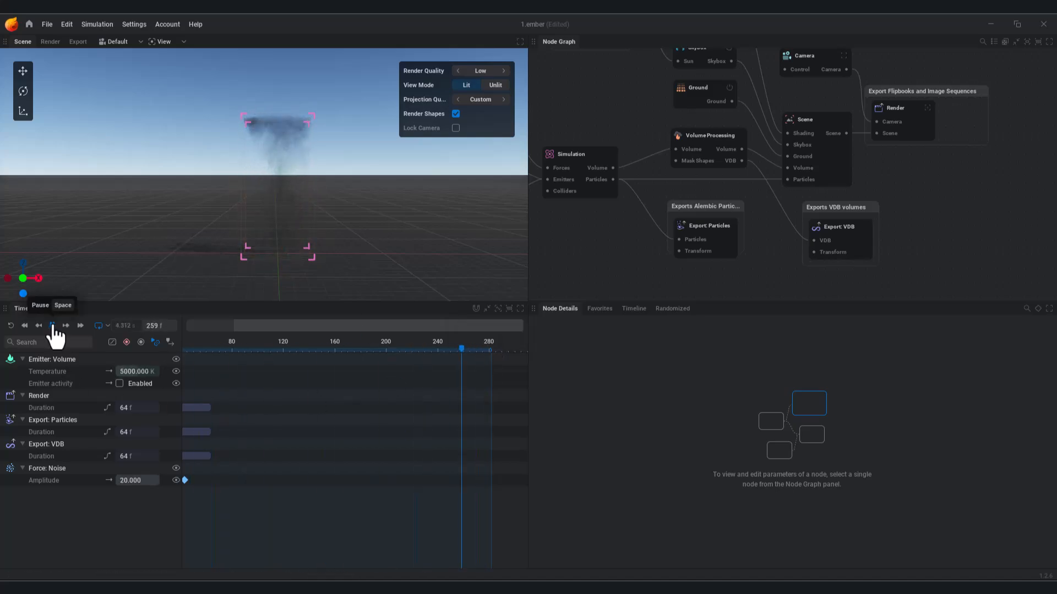
{"action": "left_click", "coordinate": [52, 325]}
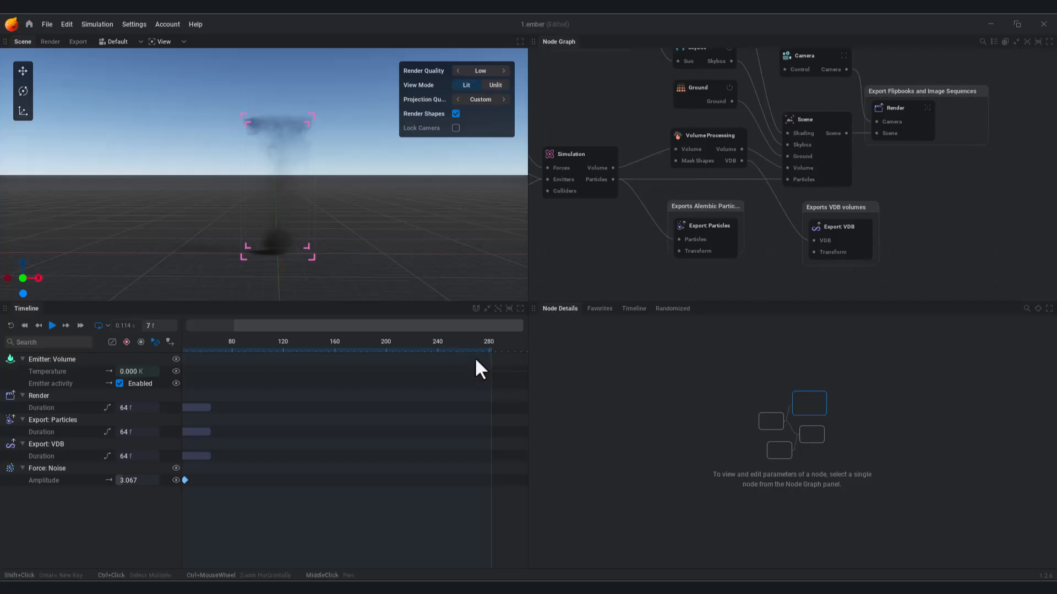
Step: Set the Export: VDB node's Num frames to 285
{"action": "left_click", "coordinate": [861, 247]}
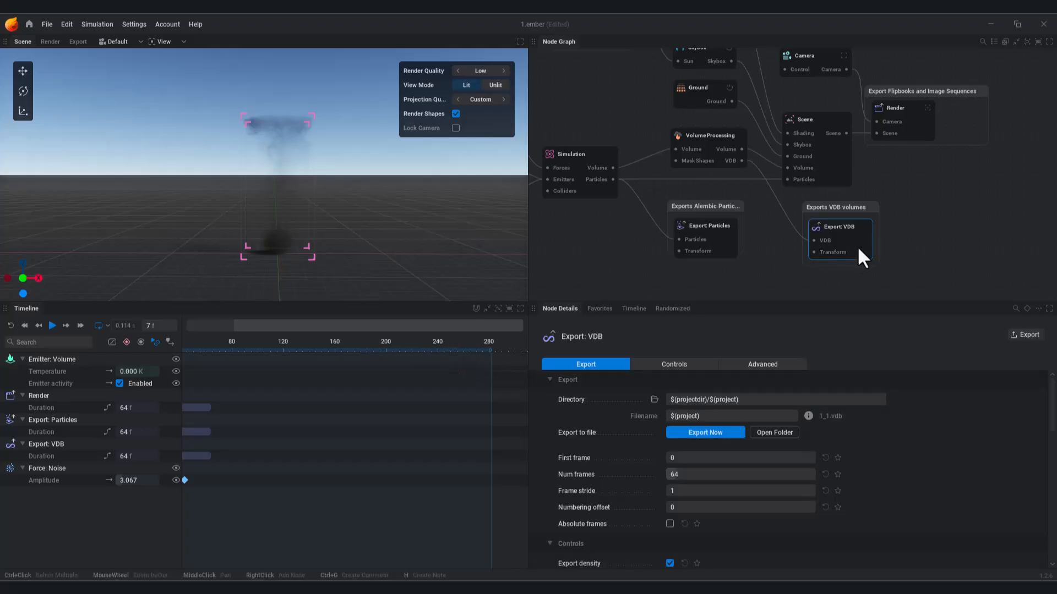
{"action": "left_click", "coordinate": [687, 473]}
{"action": "type", "text": "280"}
{"action": "key", "text": "Return"}
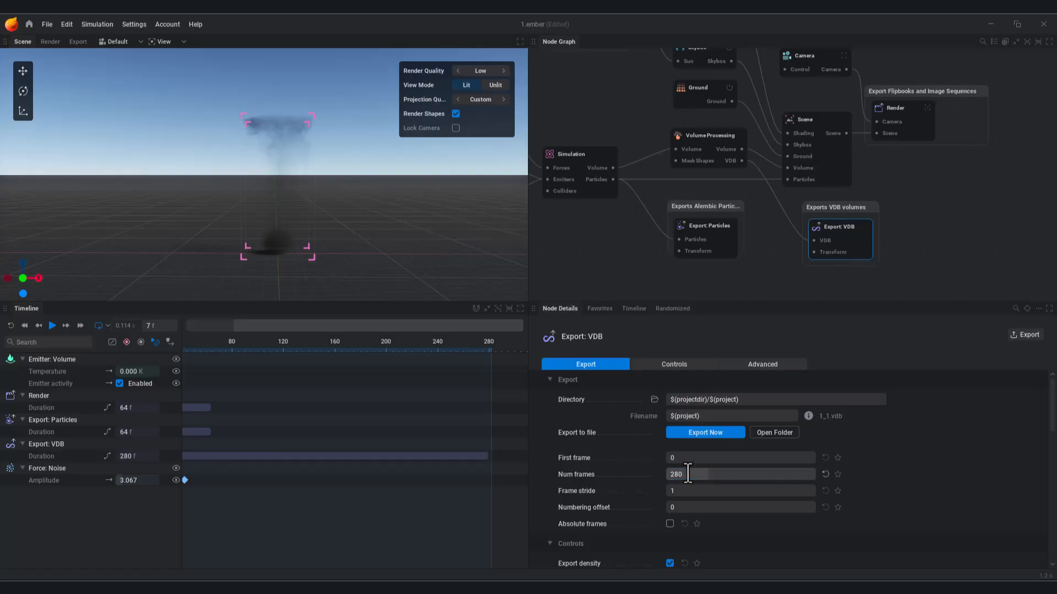
{"action": "left_click", "coordinate": [709, 477]}
{"action": "key", "text": "BackSpace"}
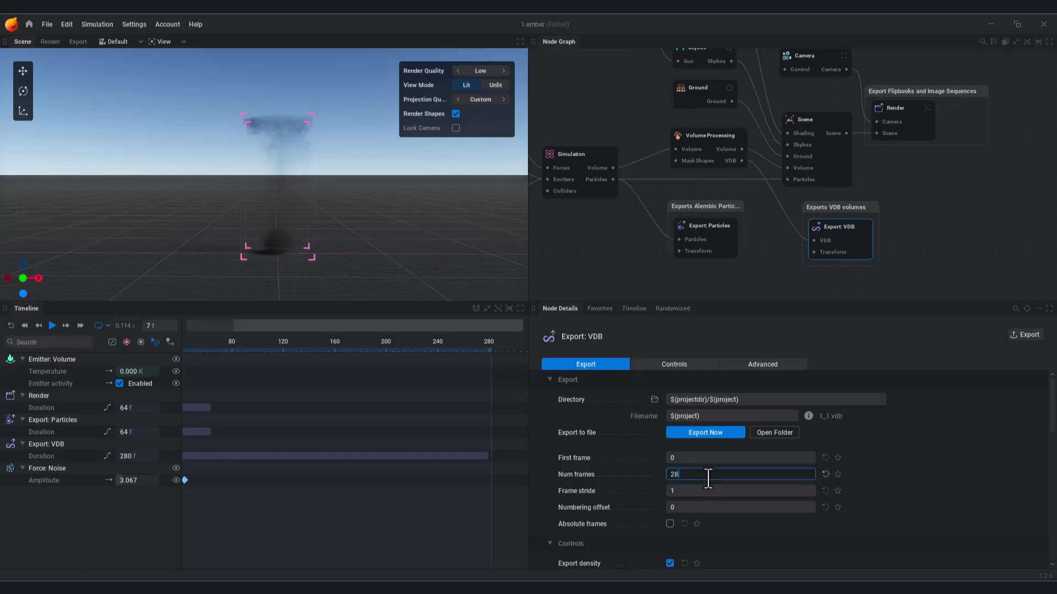
{"action": "type", "text": "5"}
{"action": "key", "text": "Return"}
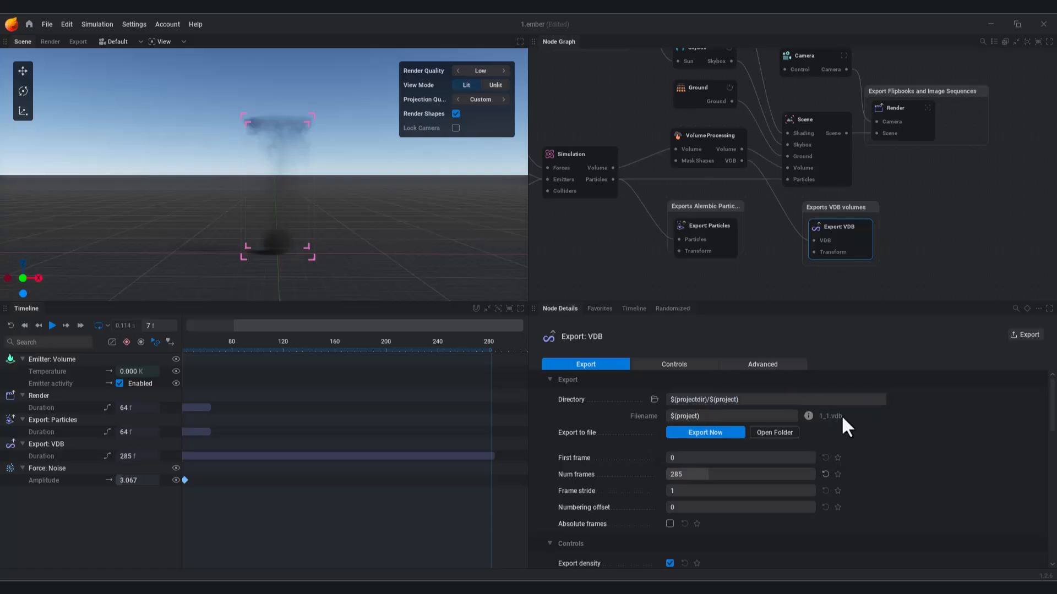
Step: Name the export Ex1, choose the Vdb folder as destination and export the frames
{"action": "left_click", "coordinate": [669, 416]}
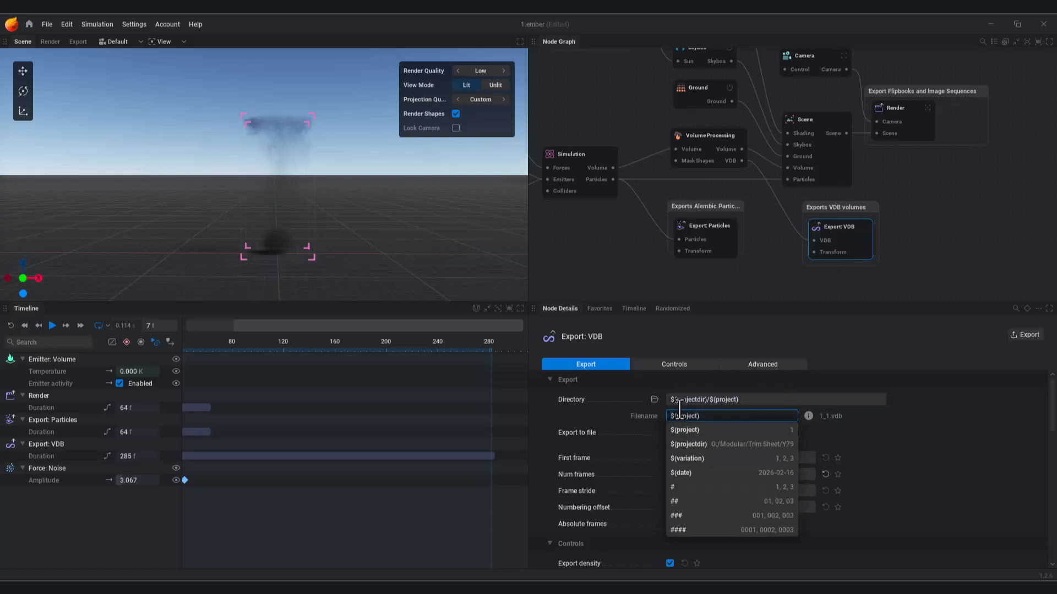
{"action": "type", "text": "Ex1"}
{"action": "left_click", "coordinate": [655, 399]}
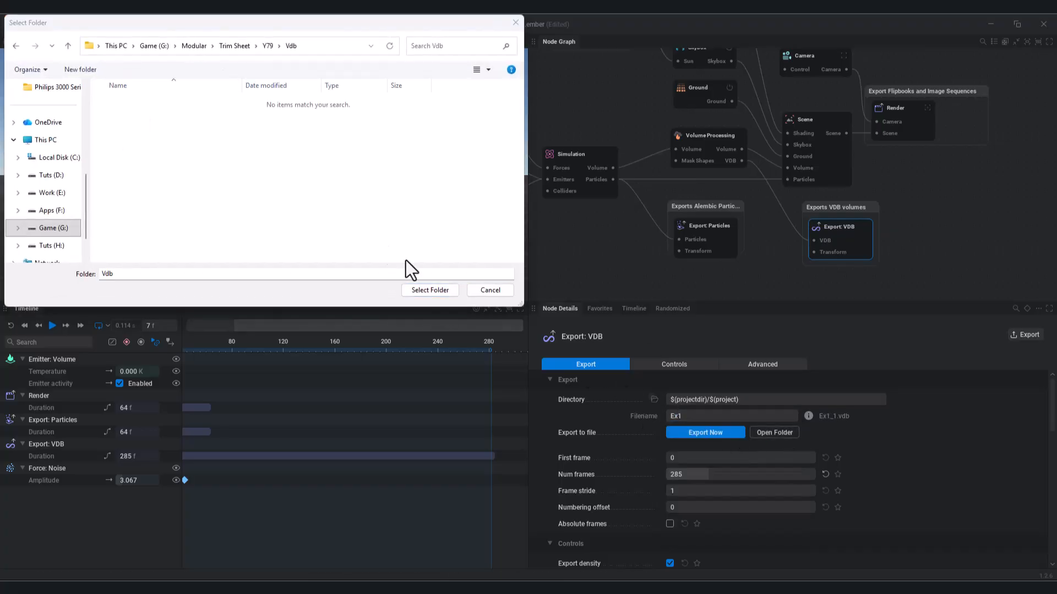
{"action": "left_click", "coordinate": [430, 290]}
{"action": "left_click", "coordinate": [705, 432]}
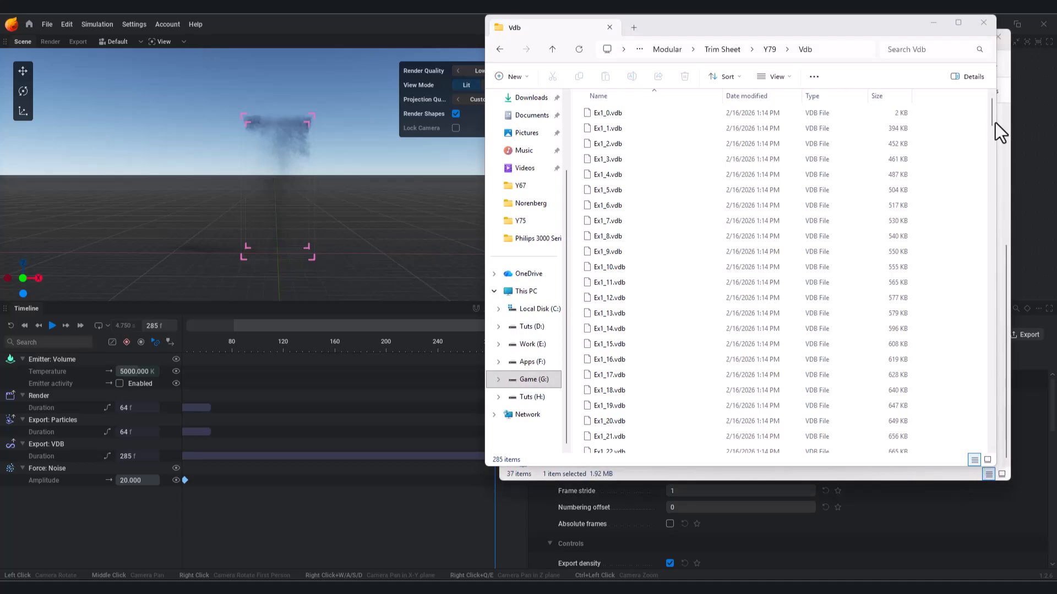
{"action": "left_click_drag", "start_coordinate": [993, 120], "coordinate": [983, 448]}
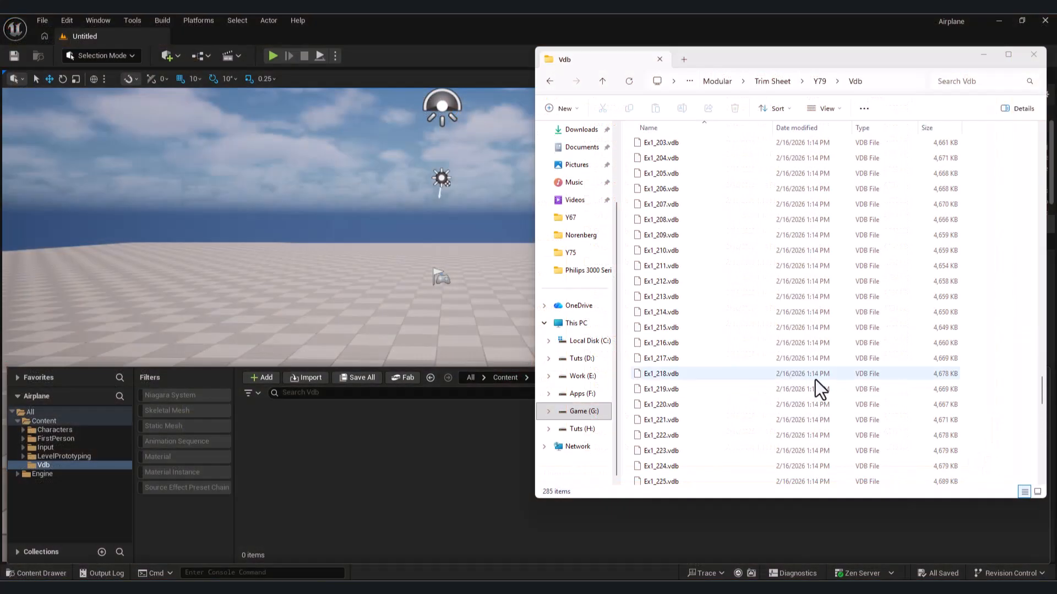
Step: Drag Ex1_0.vdb into the Vdb content folder and import all 285 frames as an OpenVDB animation
{"action": "left_click_drag", "start_coordinate": [1041, 381], "coordinate": [677, 147]}
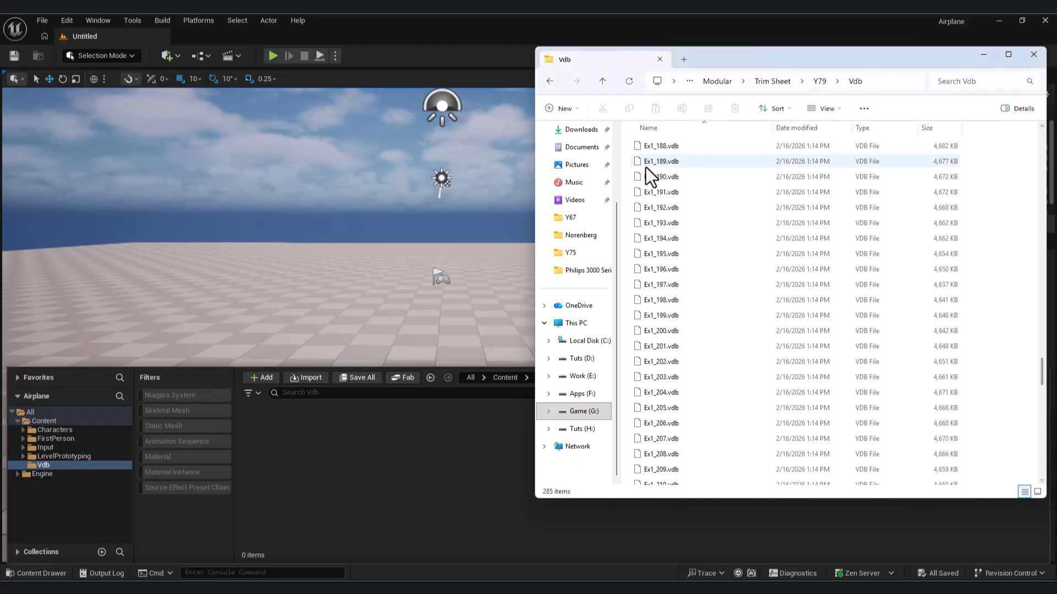
{"action": "left_click_drag", "start_coordinate": [1043, 388], "coordinate": [1038, 146]}
{"action": "left_click_drag", "start_coordinate": [667, 146], "coordinate": [325, 480]}
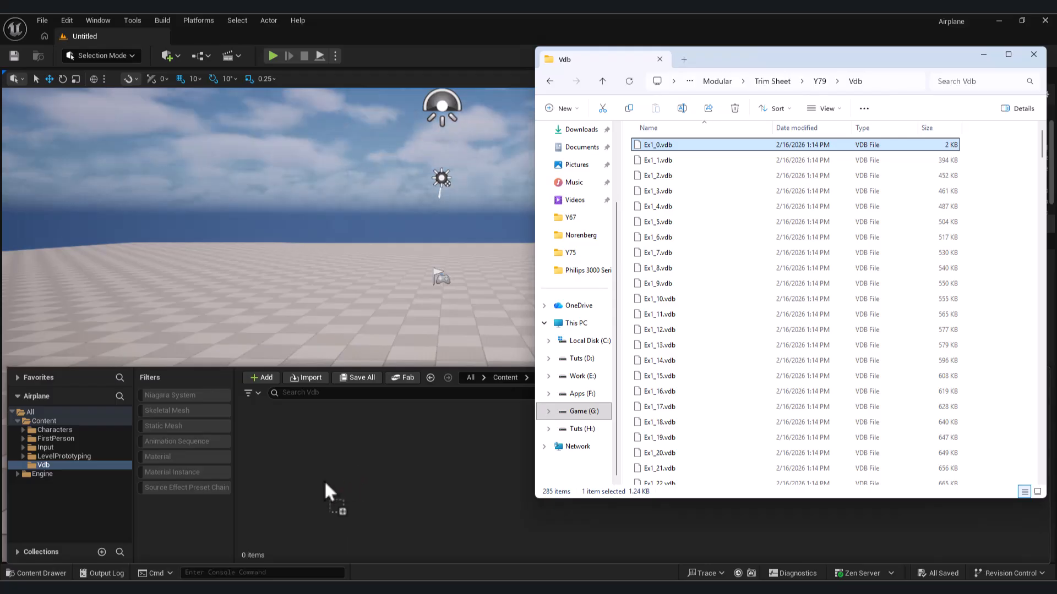
{"action": "left_click", "coordinate": [469, 100]}
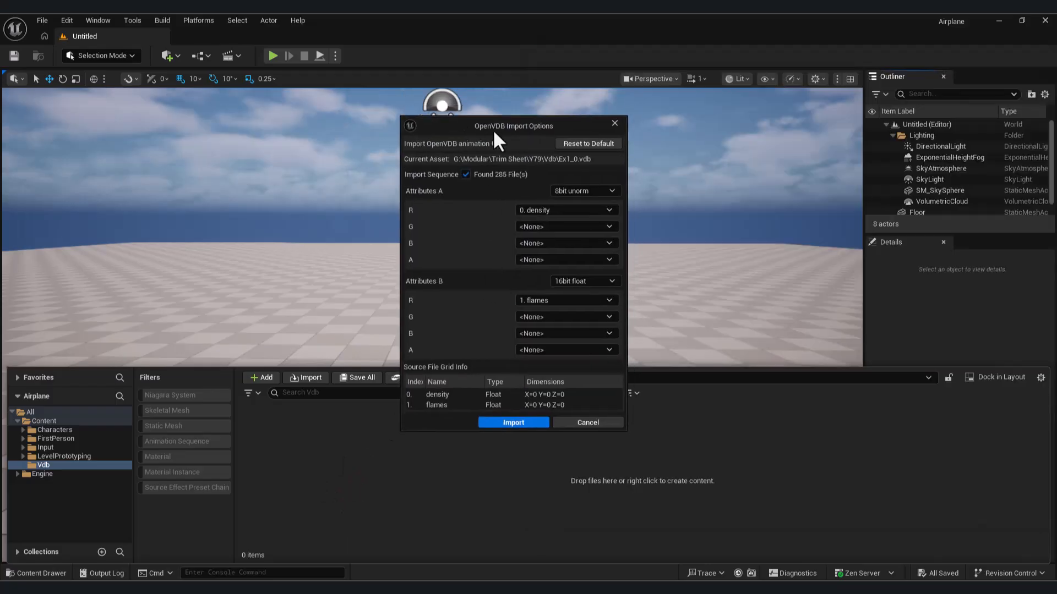
{"action": "left_click_drag", "start_coordinate": [464, 124], "coordinate": [469, 100]}
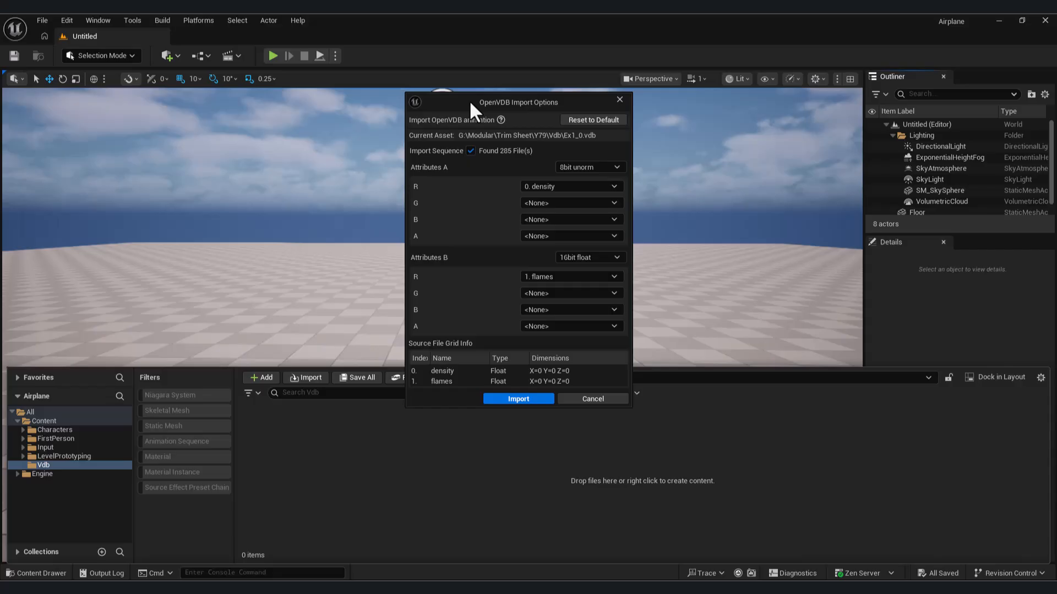
{"action": "left_click_drag", "start_coordinate": [469, 100], "coordinate": [464, 124]}
{"action": "left_click", "coordinate": [511, 423]}
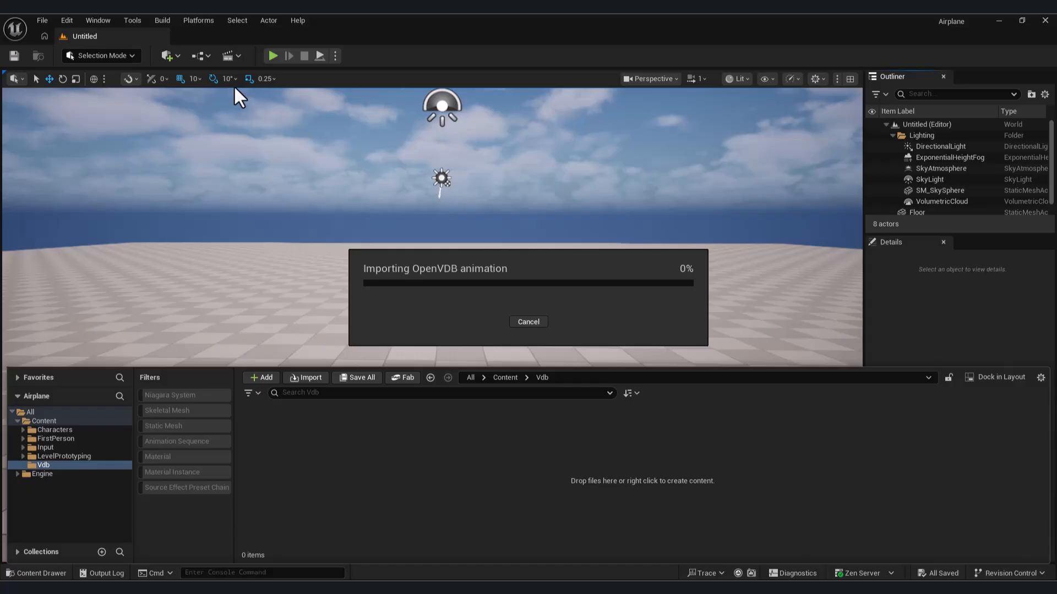
Step: Find SparseVolumeMaterial in Engine content and copy it into the project's Vdb folder
{"action": "left_click", "coordinate": [22, 421]}
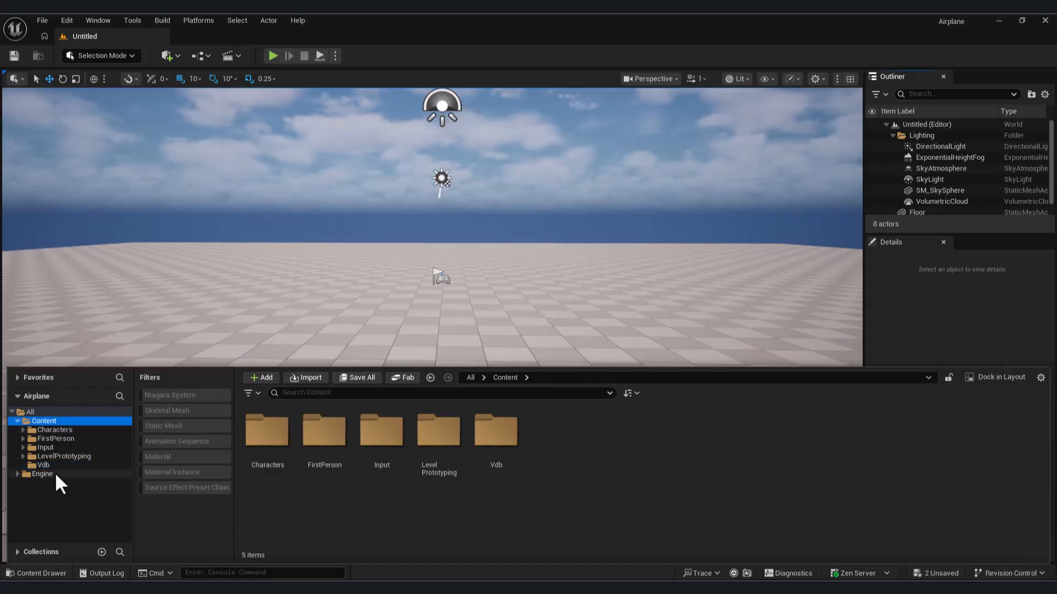
{"action": "left_click", "coordinate": [56, 475]}
{"action": "left_click", "coordinate": [342, 393]}
{"action": "type", "text": "spars"}
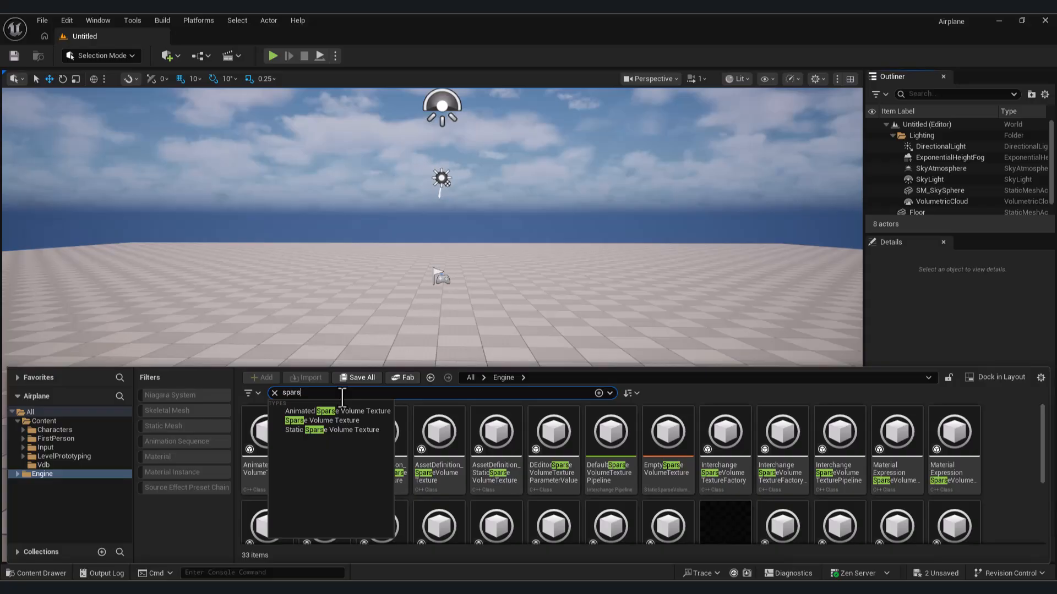
{"action": "key", "text": "BackSpace"}
{"action": "key", "text": "BackSpace"}
{"action": "type", "text": "sv"}
{"action": "type", "text": " volume material"}
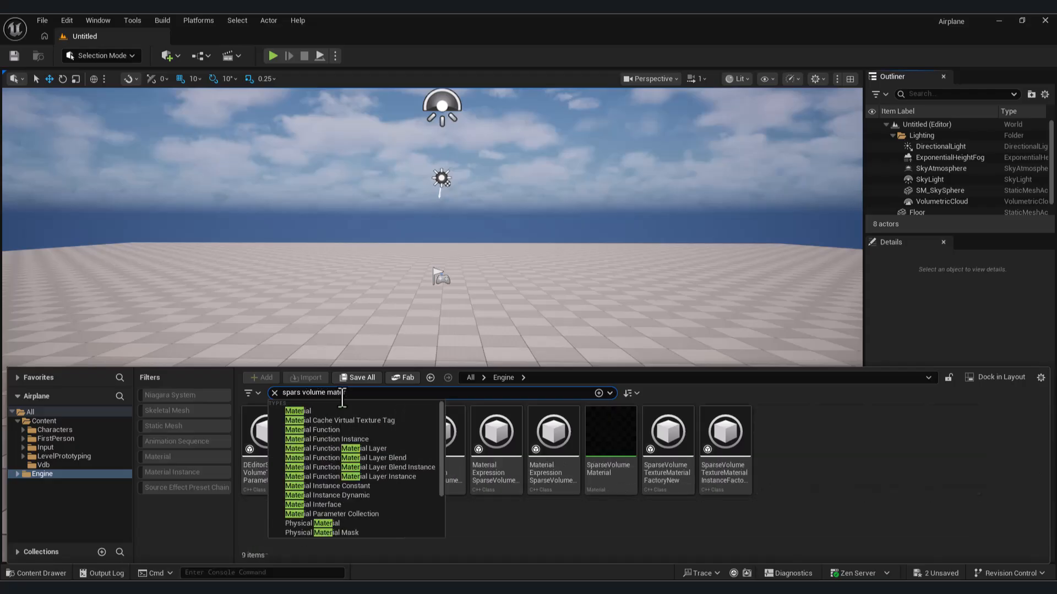
{"action": "key", "text": "Escape"}
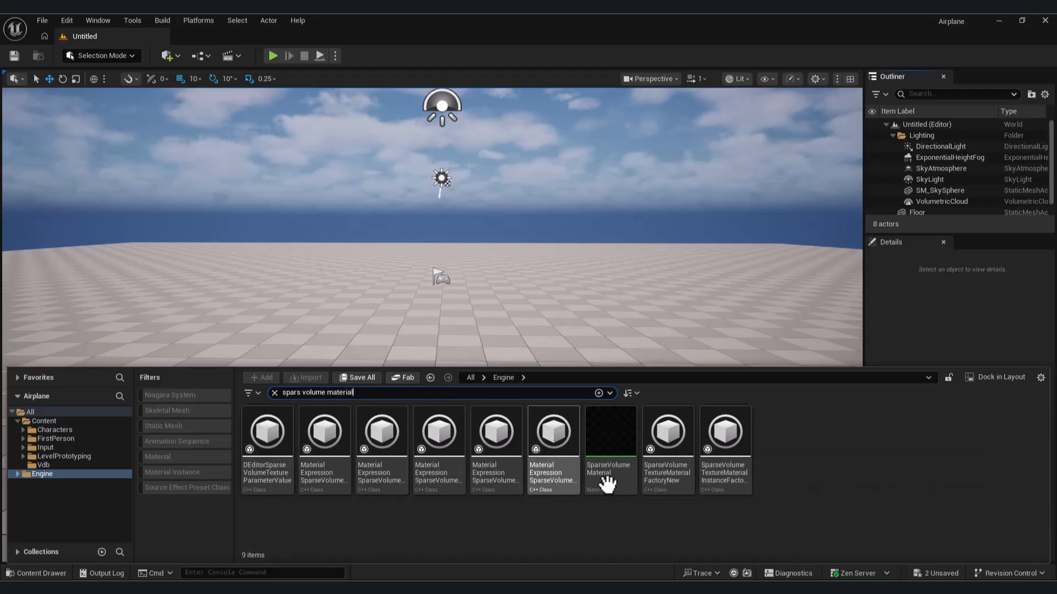
{"action": "left_click", "coordinate": [608, 437]}
{"action": "left_click_drag", "start_coordinate": [611, 439], "coordinate": [44, 467]}
{"action": "left_click", "coordinate": [76, 504]}
Step: Create a material instance of SparseVolumeMaterial in Vdb and open it for editing
{"action": "left_click", "coordinate": [44, 465]}
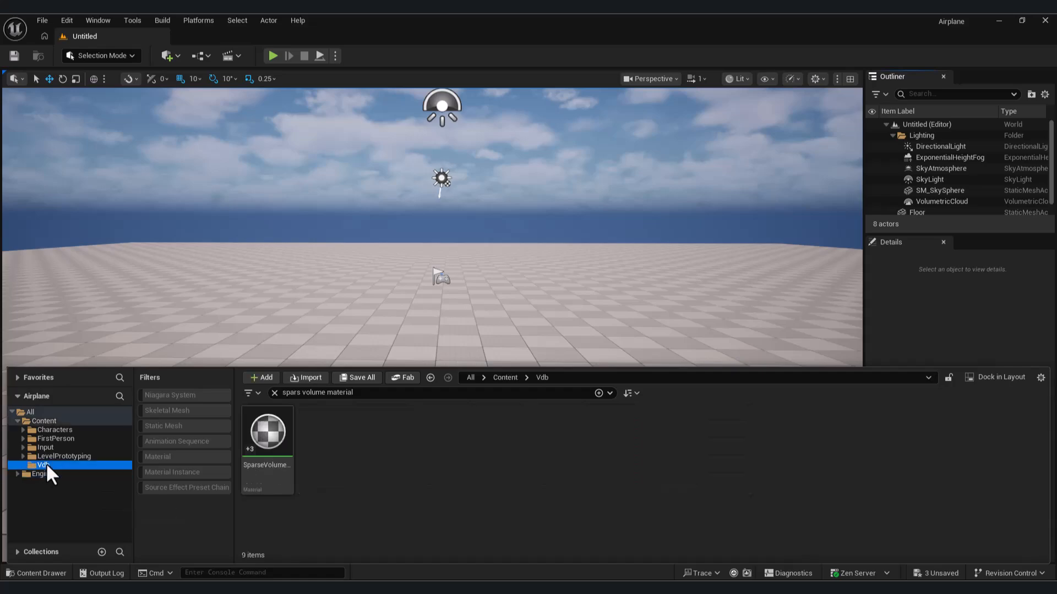
{"action": "left_click", "coordinate": [274, 392]}
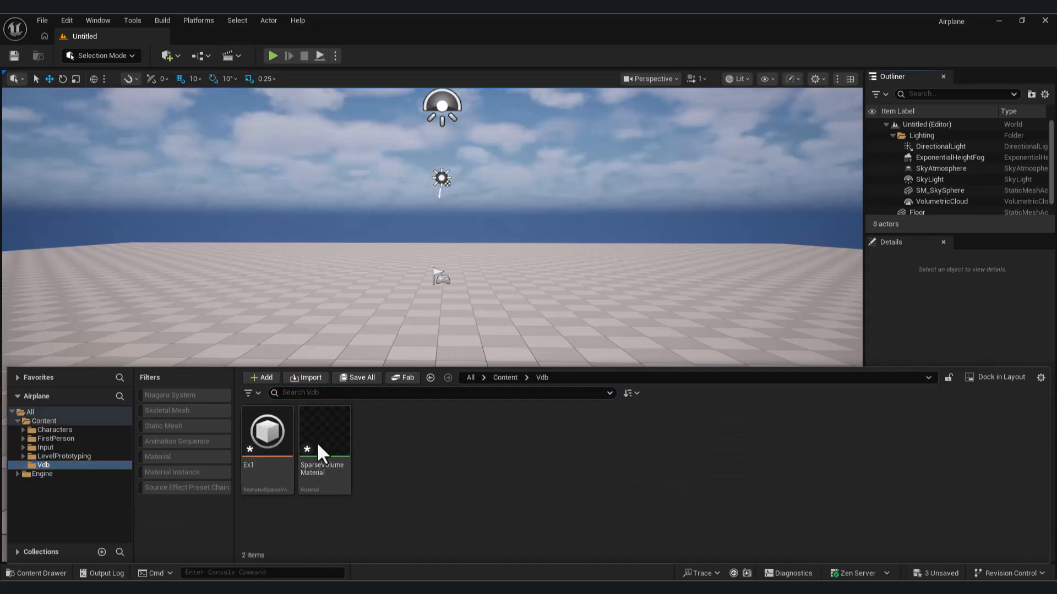
{"action": "right_click", "coordinate": [320, 440]}
{"action": "left_click", "coordinate": [390, 128]}
{"action": "double_click", "coordinate": [367, 435]}
{"action": "left_click", "coordinate": [230, 511]}
{"action": "left_click_drag", "start_coordinate": [463, 435], "coordinate": [654, 127]}
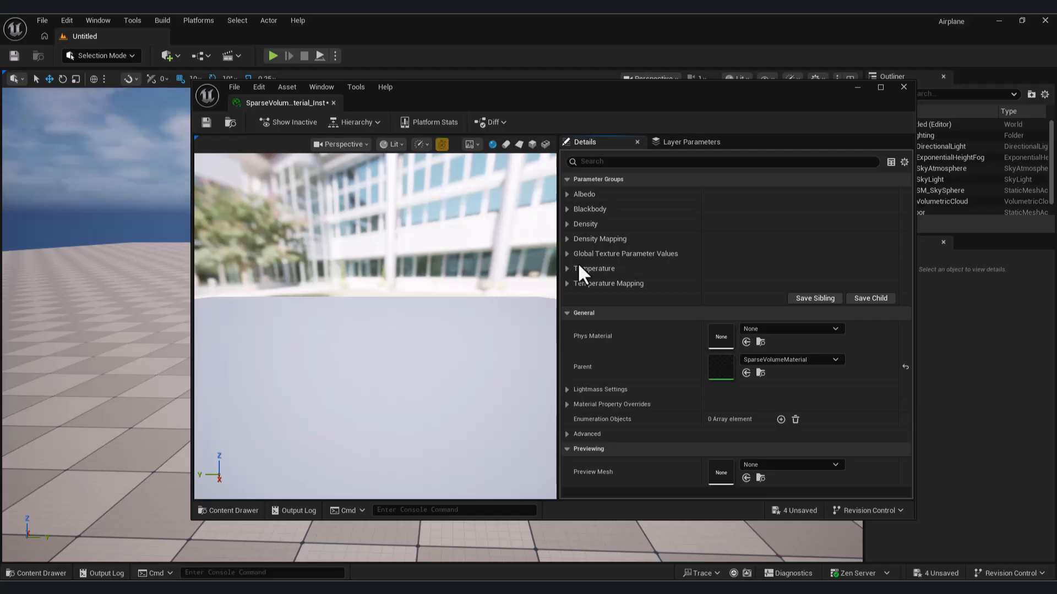
{"action": "left_click", "coordinate": [566, 254]}
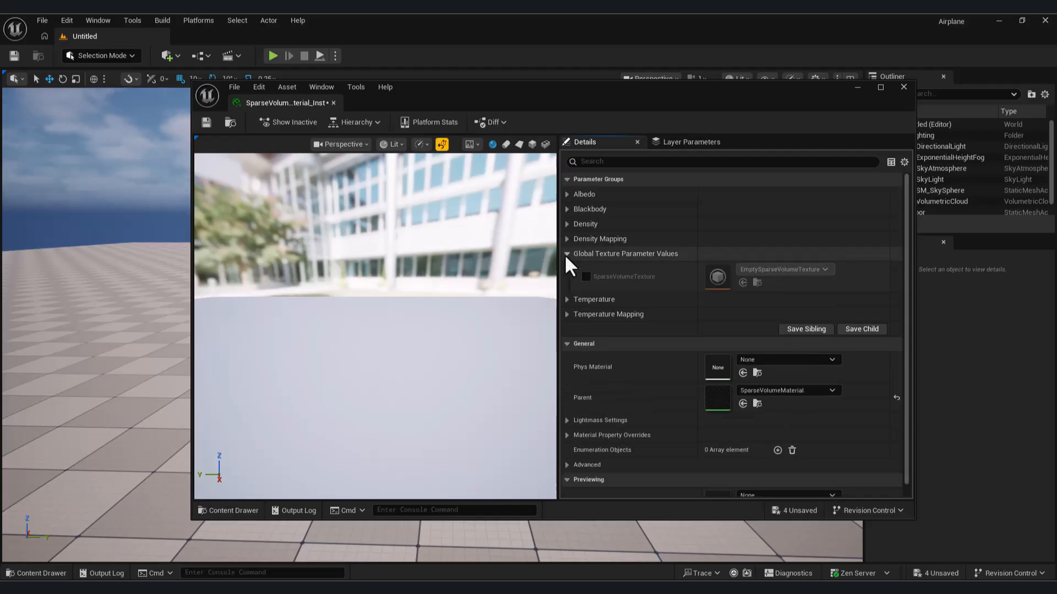
Step: Override SparseVolumeTexture in the material instance with the Ex1 volume
{"action": "left_click", "coordinate": [586, 276]}
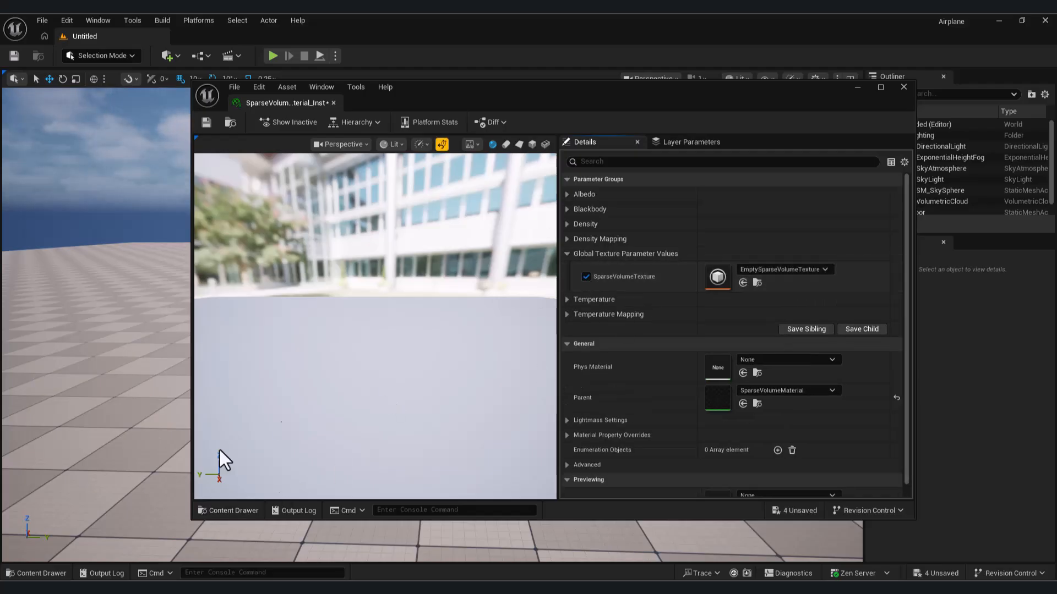
{"action": "left_click", "coordinate": [234, 505]}
{"action": "left_click_drag", "start_coordinate": [457, 421], "coordinate": [717, 271]}
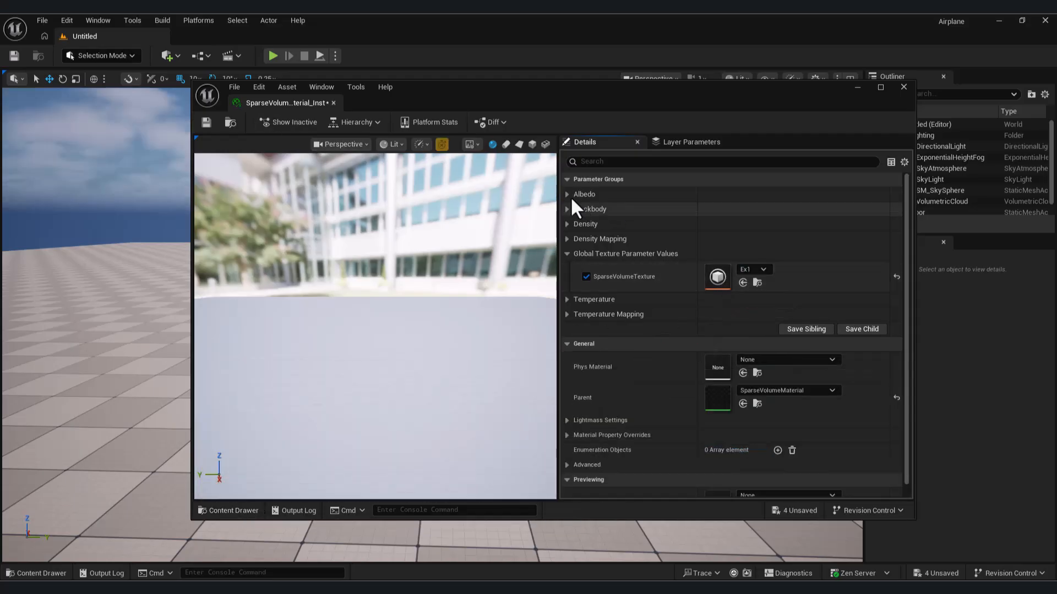
Step: Enable the Blackbody Temperature Scale, Density, Density Scale and Density Mask overrides
{"action": "left_click", "coordinate": [572, 197]}
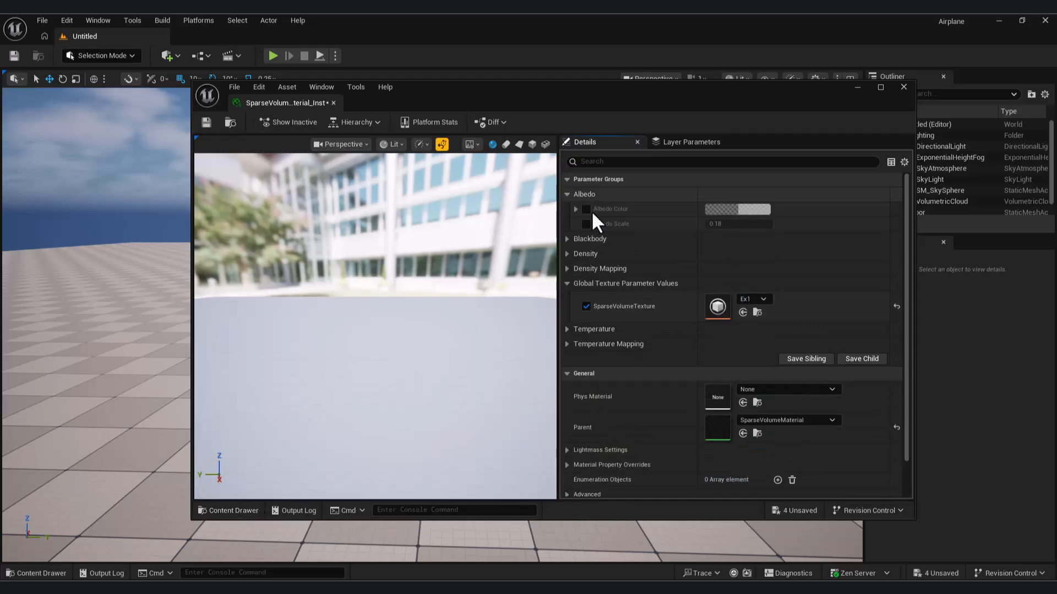
{"action": "left_click", "coordinate": [568, 240]}
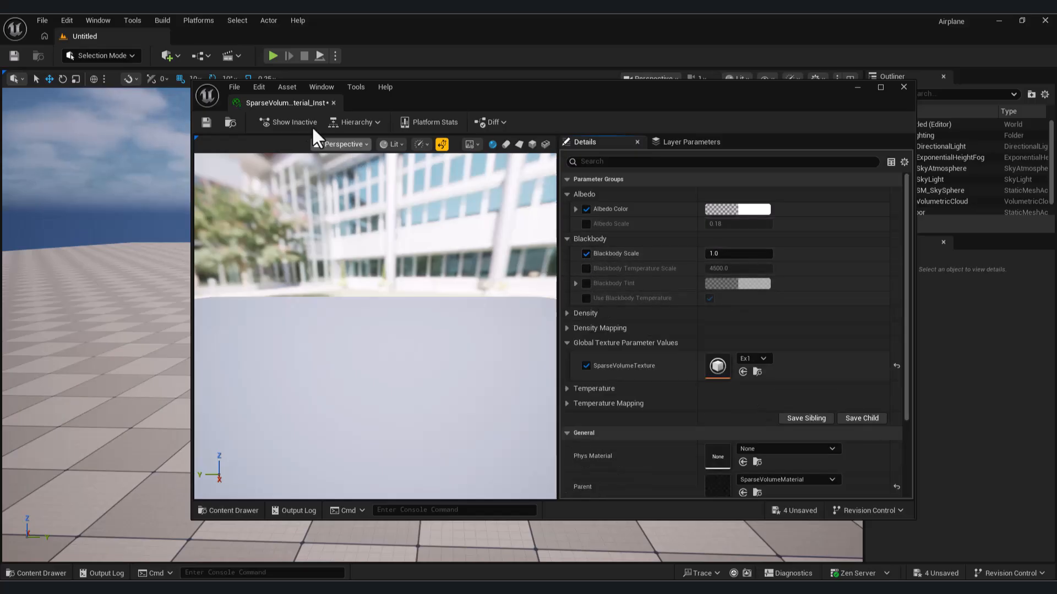
{"action": "left_click", "coordinate": [586, 268]}
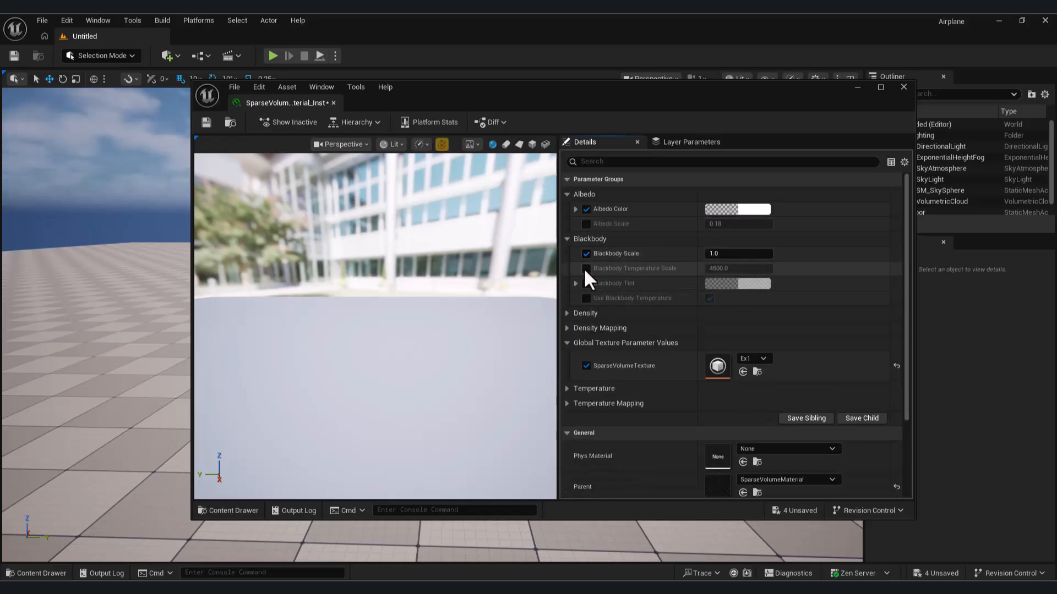
{"action": "left_click", "coordinate": [567, 314]}
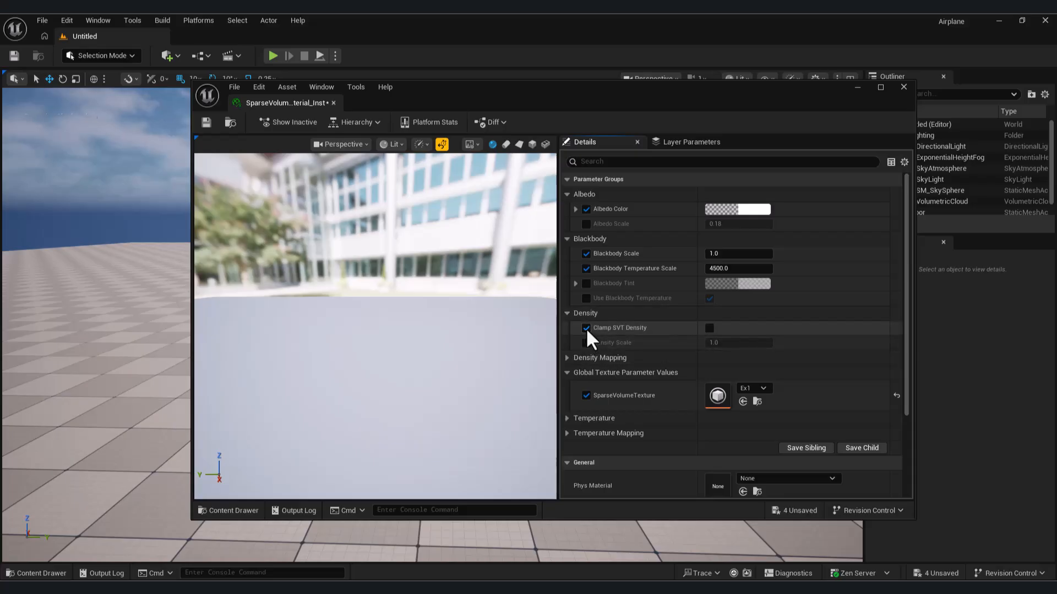
{"action": "left_click", "coordinate": [567, 358]}
{"action": "scroll", "coordinate": [616, 336], "scroll_direction": "down", "scroll_amount": 1}
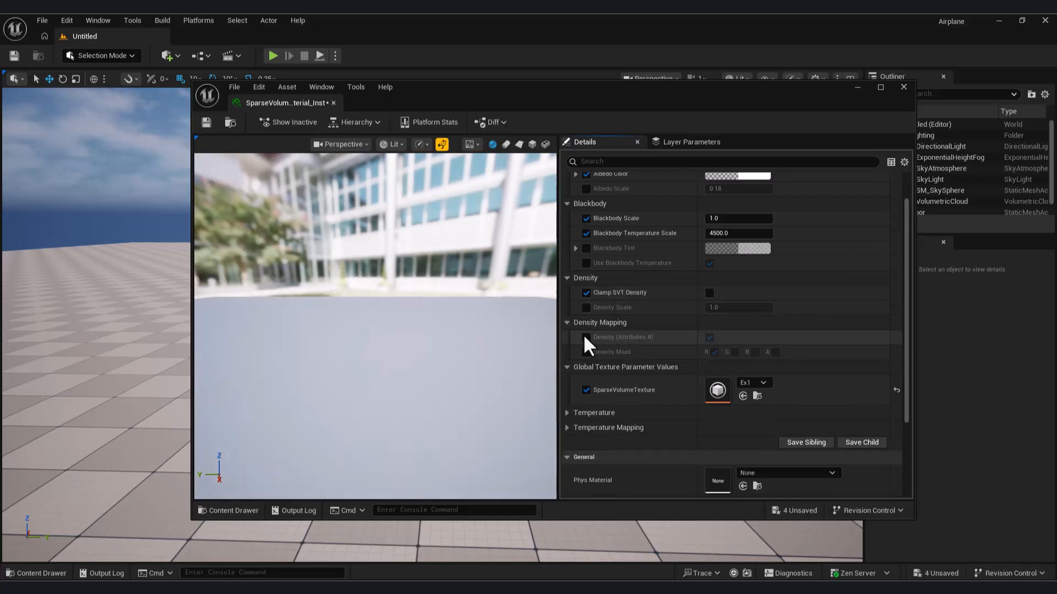
{"action": "left_click", "coordinate": [586, 307]}
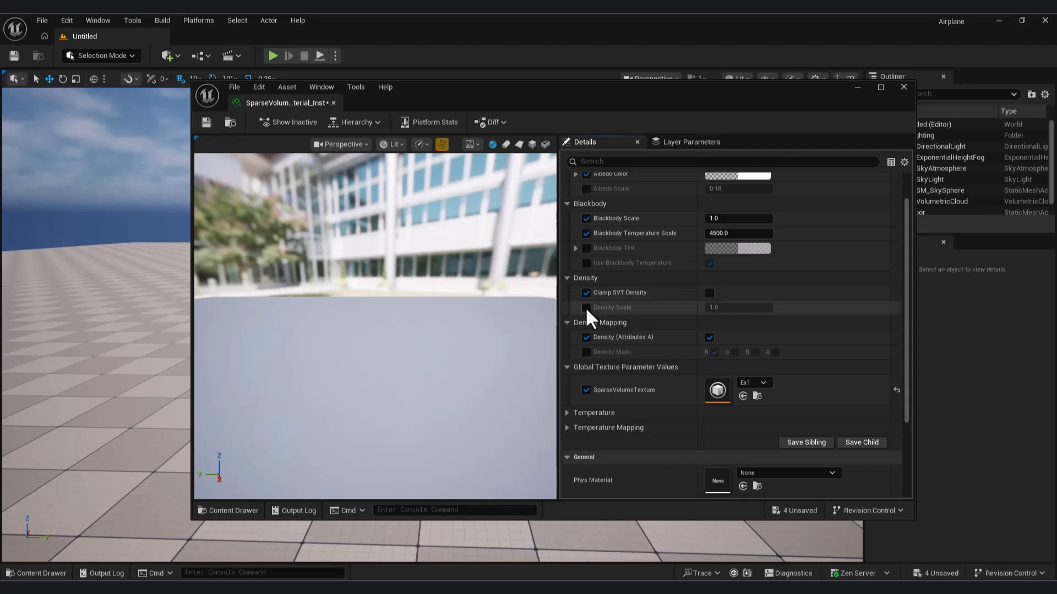
{"action": "left_click", "coordinate": [586, 337]}
{"action": "left_click", "coordinate": [586, 352]}
{"action": "scroll", "coordinate": [653, 349], "scroll_direction": "down", "scroll_amount": 1}
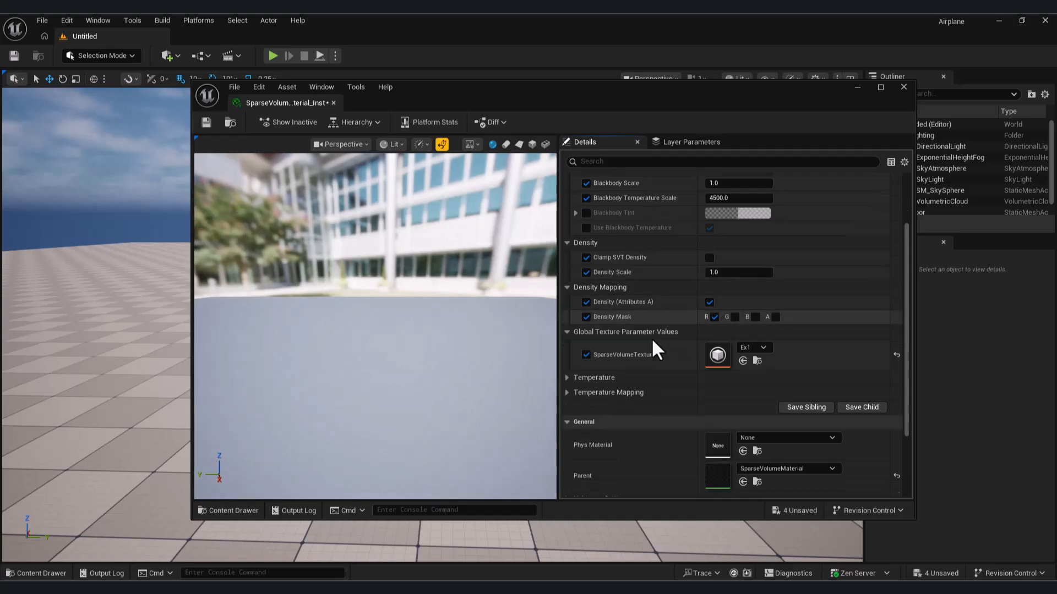
Step: Turn on Clamp SVT Temperature with Temperature Clamp Max 0.6 and save the instance
{"action": "left_click", "coordinate": [567, 378]}
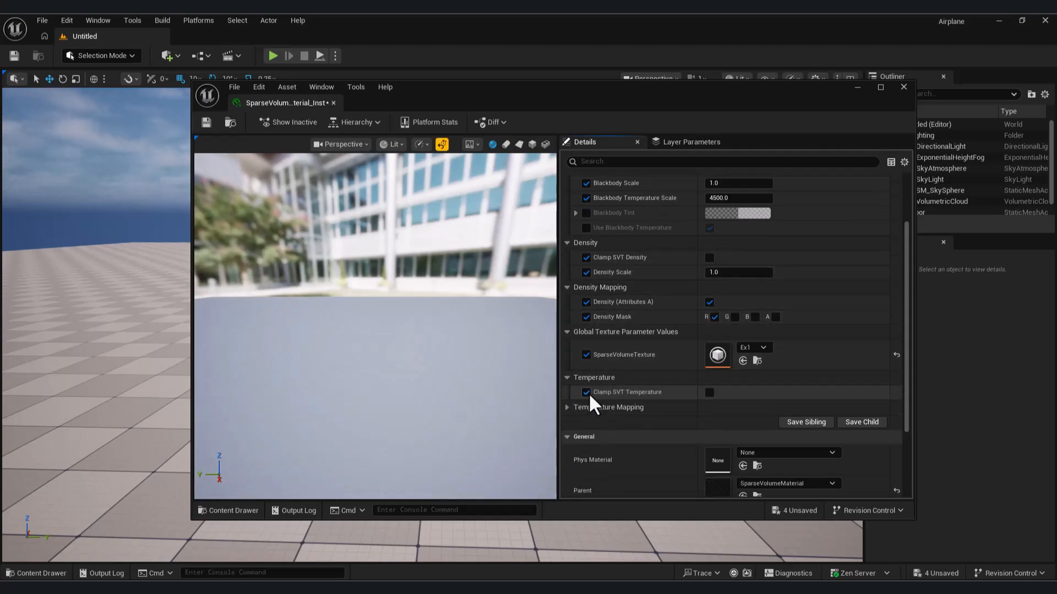
{"action": "left_click", "coordinate": [710, 393]}
{"action": "left_click", "coordinate": [586, 407]}
{"action": "left_click", "coordinate": [586, 421]}
{"action": "left_click", "coordinate": [761, 407]}
{"action": "type", "text": "0.6"}
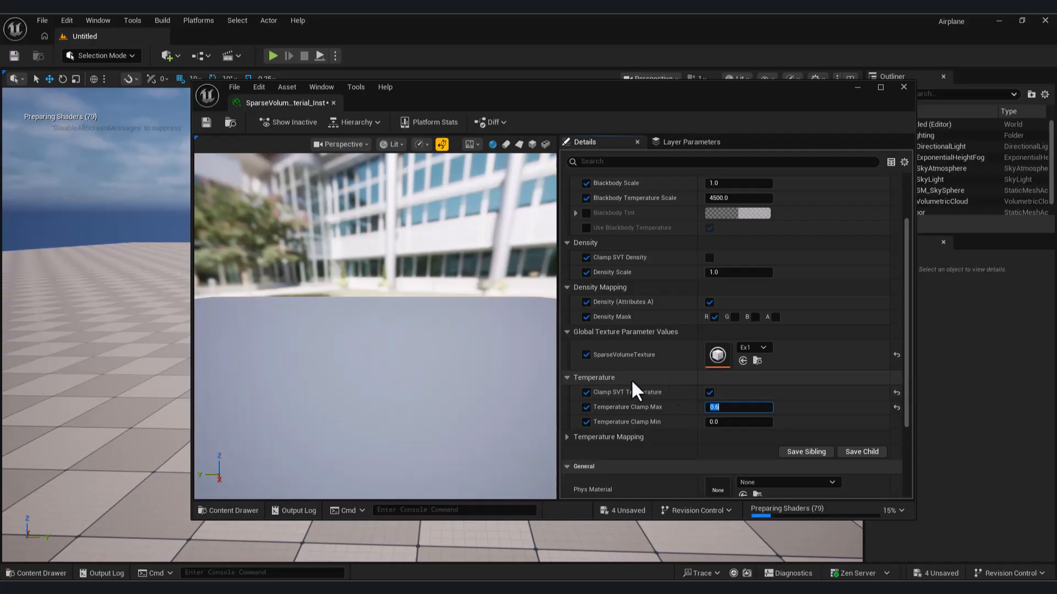
{"action": "left_click", "coordinate": [205, 122]}
Step: Close the material editor, place a Heterogeneous Volume from Quick Add and raise it to Z 40
{"action": "left_click", "coordinate": [47, 538]}
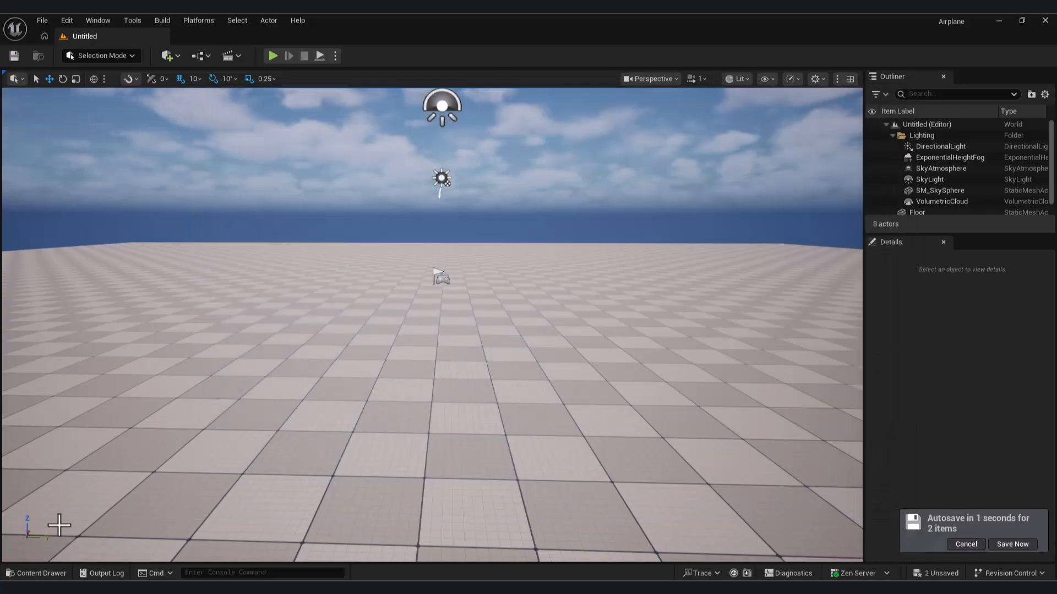
{"action": "left_click", "coordinate": [167, 56]}
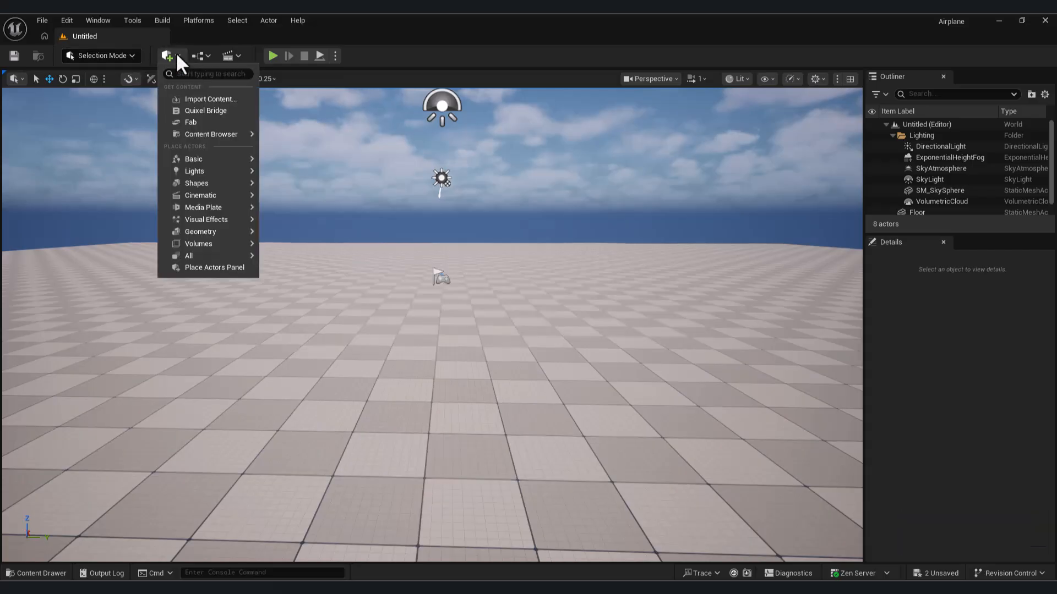
{"action": "left_click", "coordinate": [396, 43]}
{"action": "left_click", "coordinate": [160, 61]}
{"action": "type", "text": "d"}
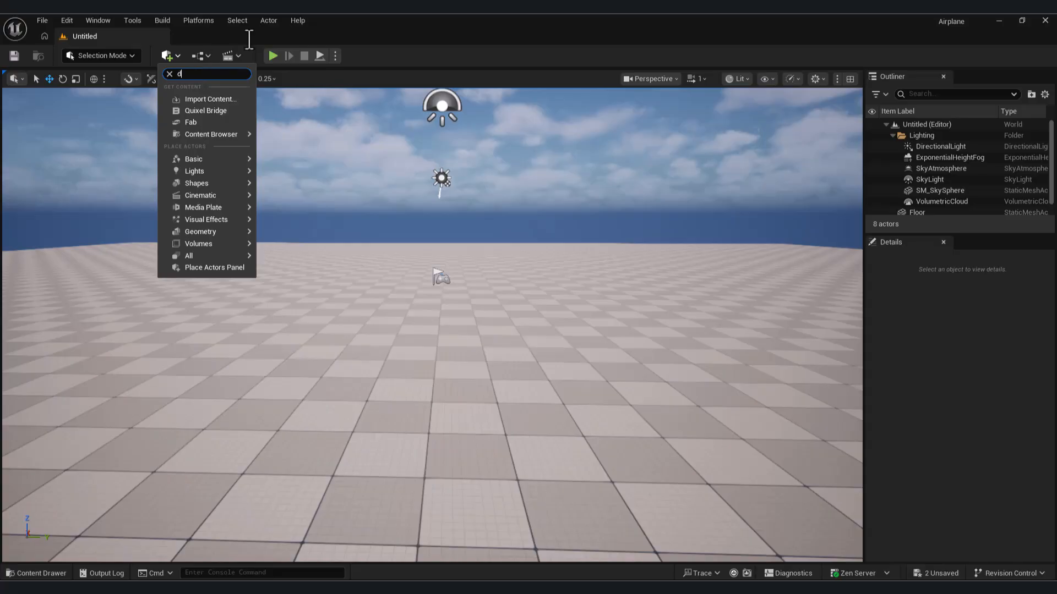
{"action": "key", "text": "BackSpace"}
{"action": "type", "text": "he"}
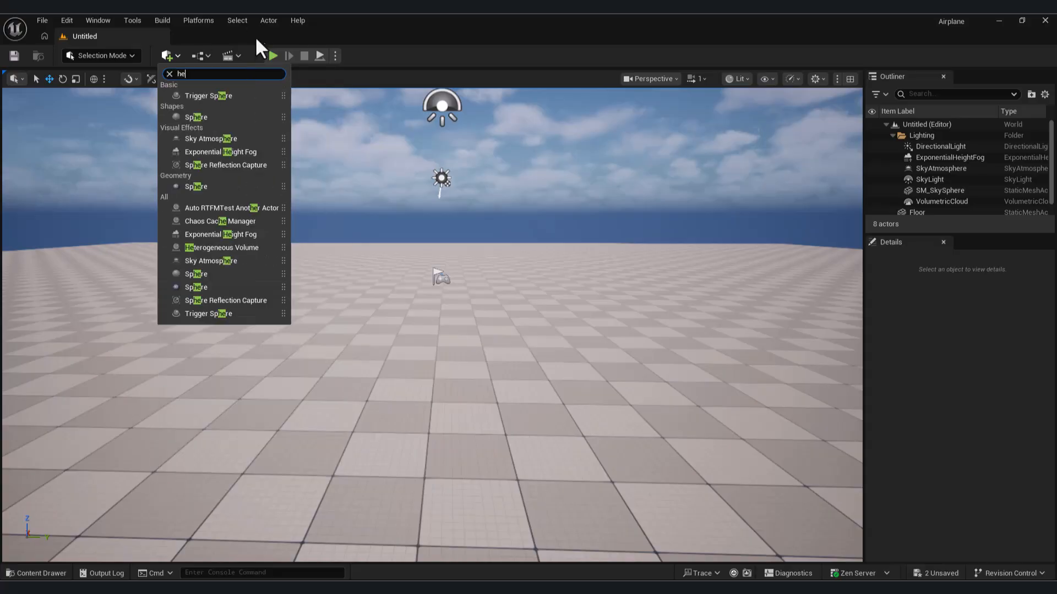
{"action": "type", "text": "d"}
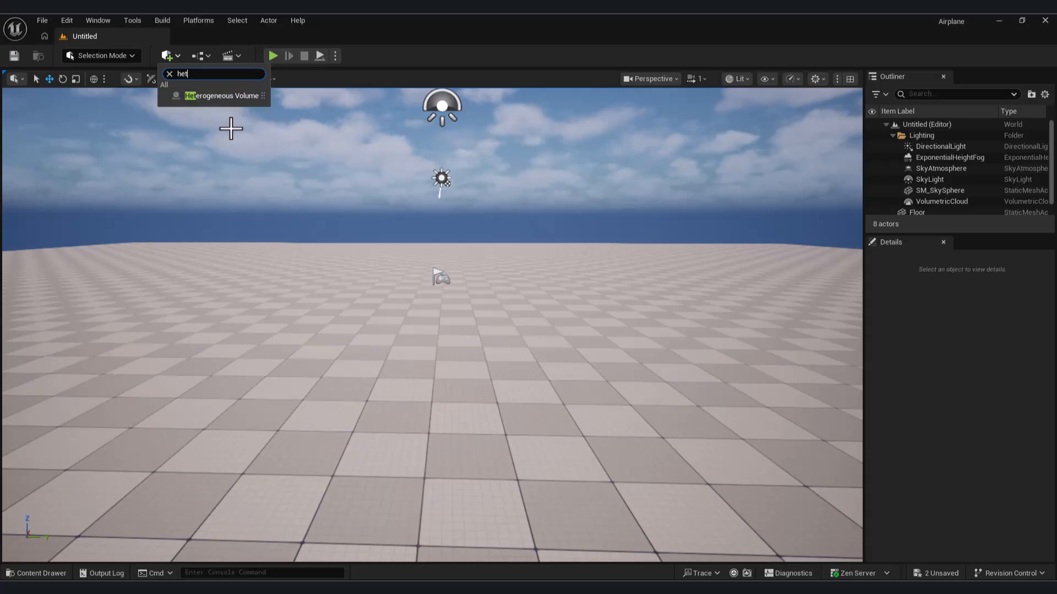
{"action": "left_click_drag", "start_coordinate": [239, 98], "coordinate": [497, 339]}
{"action": "right_click_drag", "start_coordinate": [515, 369], "coordinate": [538, 375]}
Step: Select the Heterogeneous Volume and assign SparseVolumeMaterial_Inst to its Element 0 material slot
{"action": "key", "text": "w"}
{"action": "key", "text": "w"}
{"action": "key", "text": "s"}
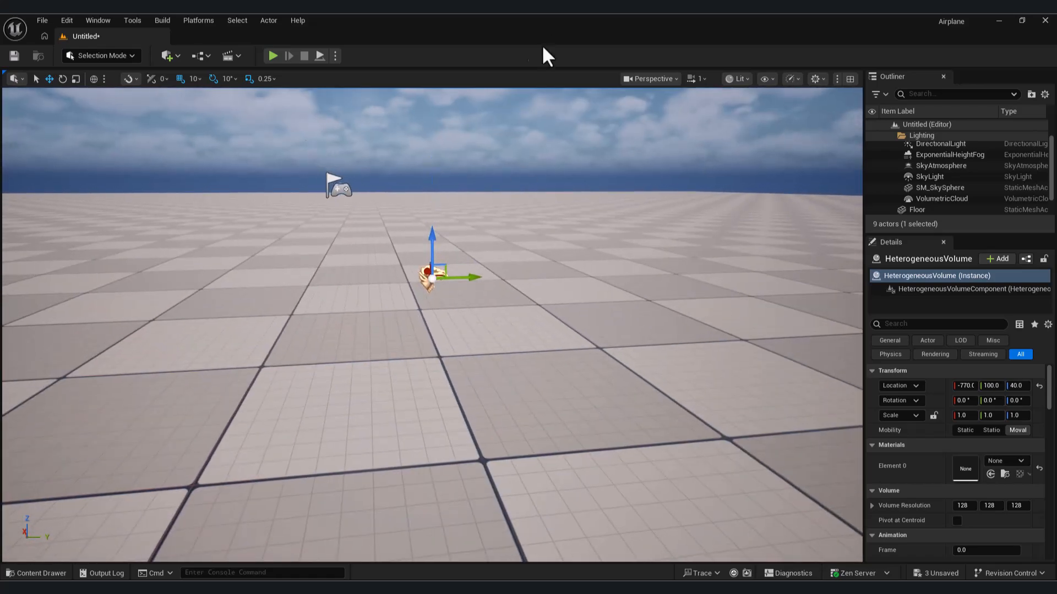
{"action": "left_click", "coordinate": [430, 264]}
{"action": "left_click", "coordinate": [432, 278]}
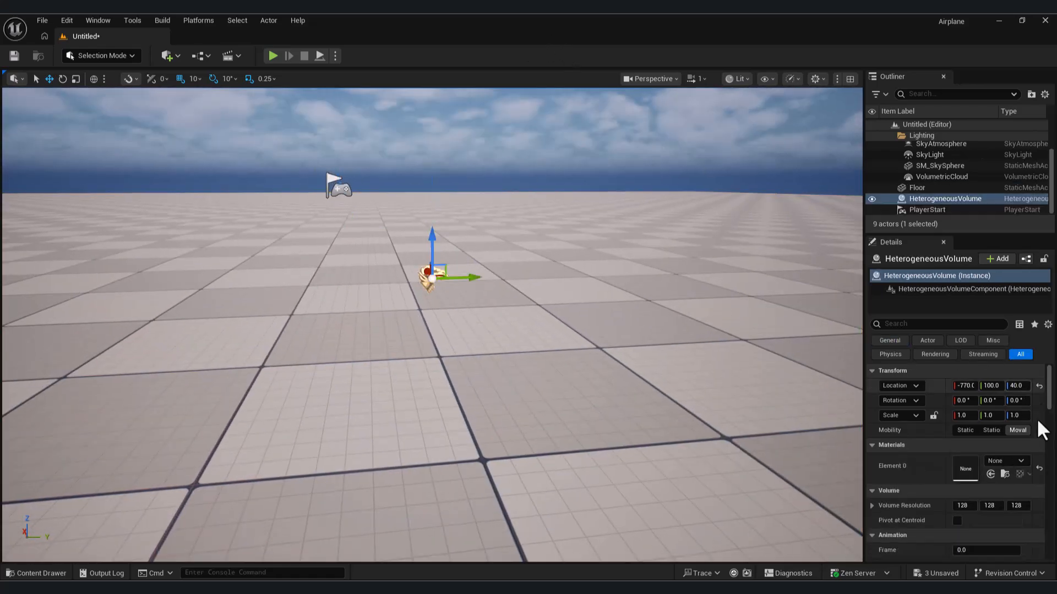
{"action": "scroll", "coordinate": [1032, 423], "scroll_direction": "down", "scroll_amount": 2}
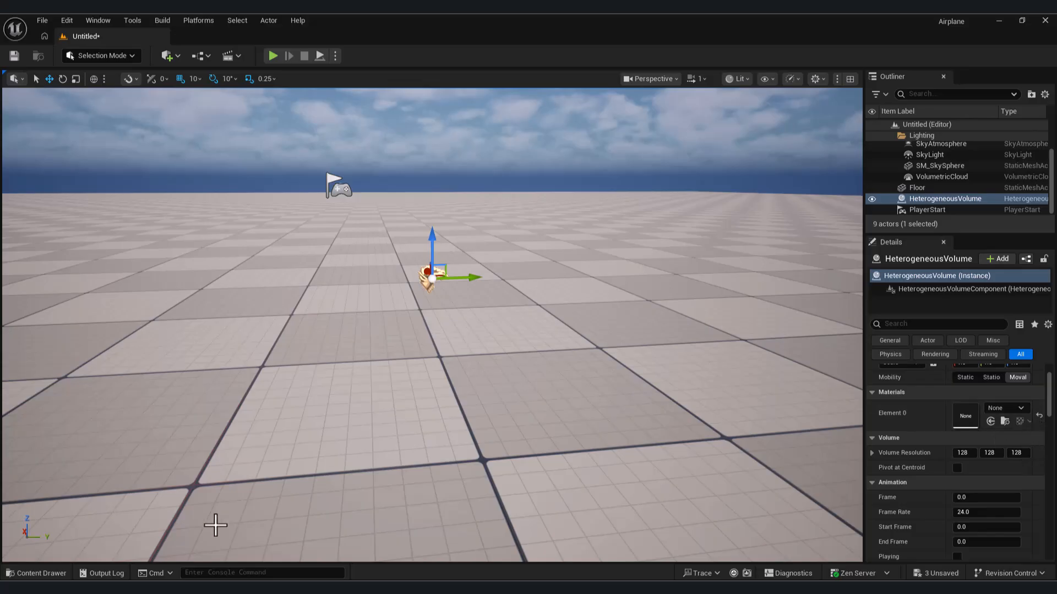
{"action": "left_click", "coordinate": [37, 575]}
{"action": "left_click_drag", "start_coordinate": [391, 437], "coordinate": [964, 428]}
Step: Tick Playing and Looping for the volume animation, then reselect the volume
{"action": "scroll", "coordinate": [980, 498], "scroll_direction": "down", "scroll_amount": 2}
{"action": "left_click", "coordinate": [958, 487]}
{"action": "left_click", "coordinate": [957, 502]}
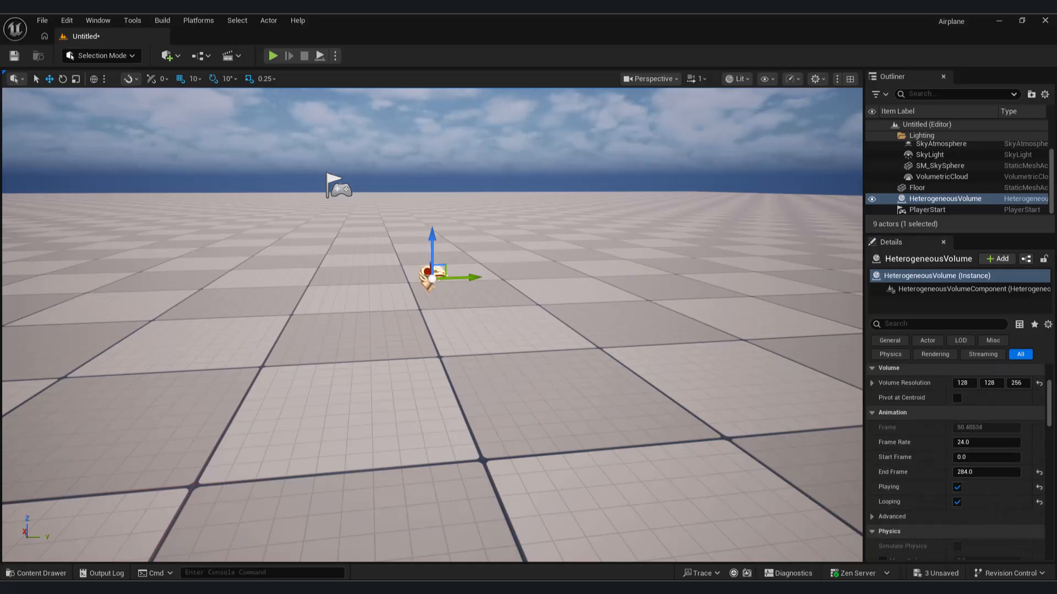
{"action": "left_click", "coordinate": [457, 319]}
{"action": "key", "text": "w"}
{"action": "right_click_drag", "start_coordinate": [464, 281], "coordinate": [537, 276]}
{"action": "key", "text": "s"}
{"action": "left_click", "coordinate": [464, 282]}
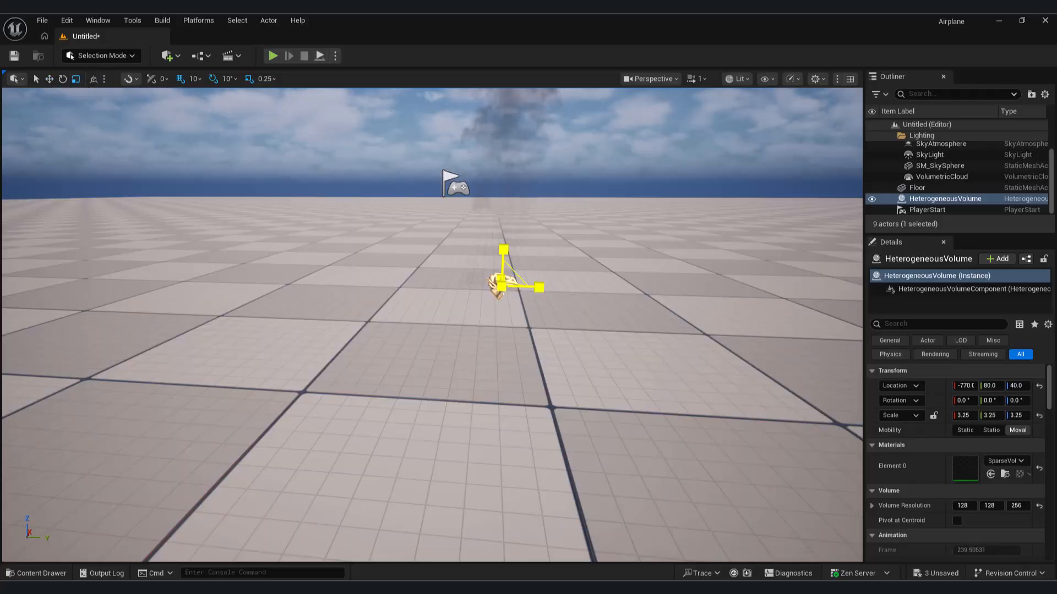
Step: Fly the viewport camera around until the volume is clearly in view
{"action": "key", "text": "s"}
{"action": "right_click_drag", "start_coordinate": [432, 325], "coordinate": [618, 308]}
{"action": "key", "text": "q"}
{"action": "key", "text": "e"}
{"action": "key", "text": "a"}
{"action": "key", "text": "w"}
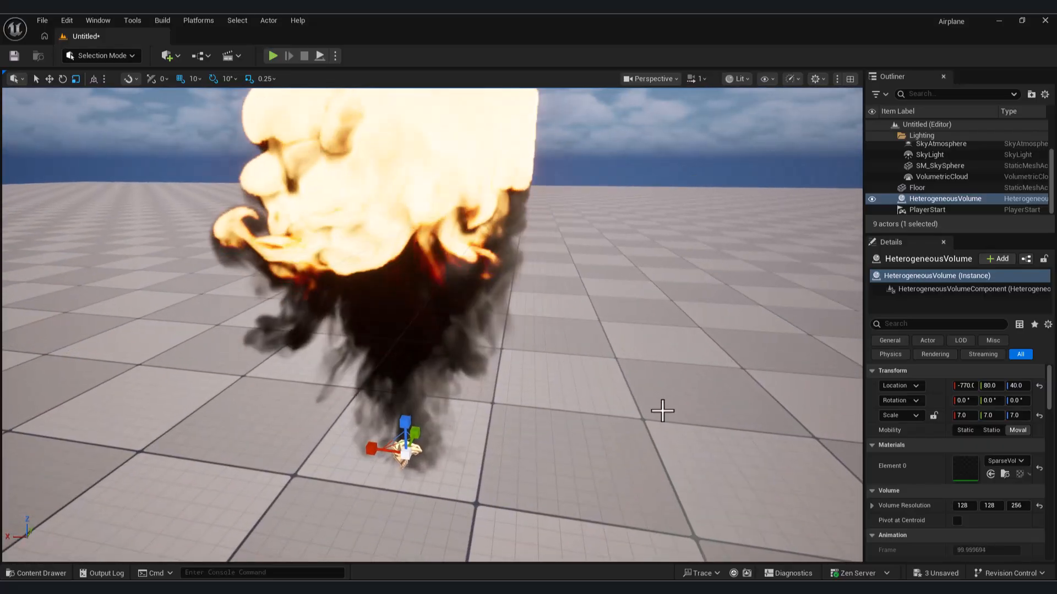
{"action": "left_click", "coordinate": [612, 399]}
{"action": "key", "text": "s"}
{"action": "right_click_drag", "start_coordinate": [611, 398], "coordinate": [556, 353]}
{"action": "key", "text": "q"}
{"action": "key", "text": "d"}
{"action": "key", "text": "w"}
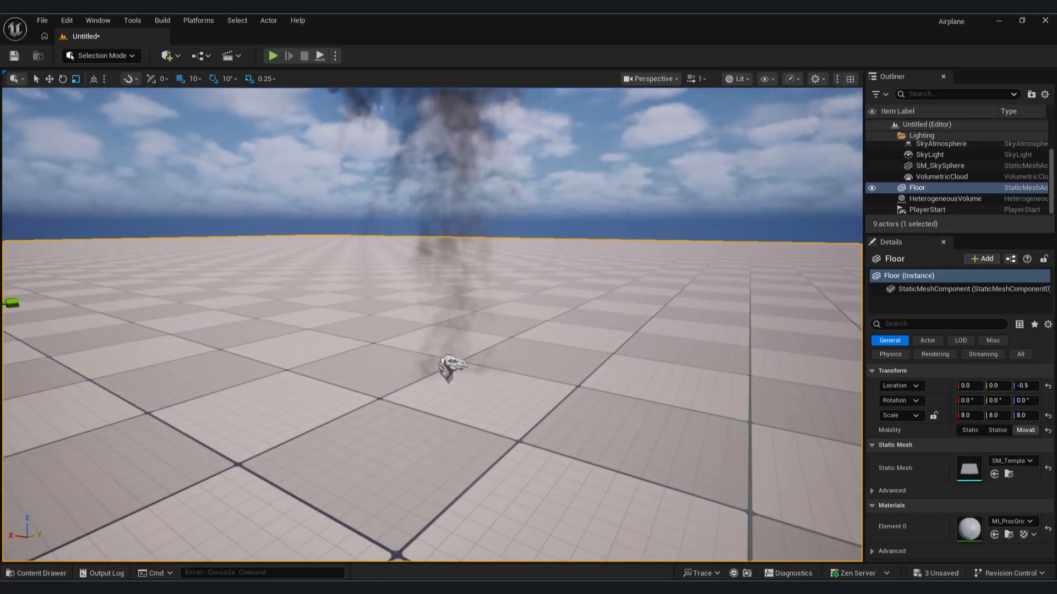
Step: Select and frame the Heterogeneous Volume, then scale it uniformly to 22
{"action": "left_click", "coordinate": [449, 366]}
{"action": "key", "text": "f"}
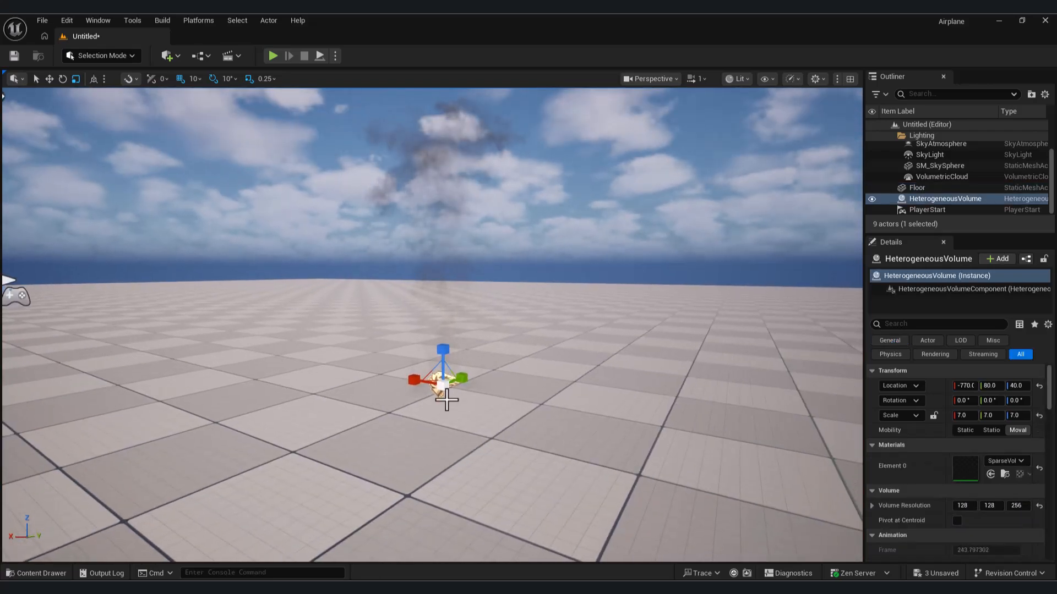
{"action": "left_click_drag", "start_coordinate": [515, 445], "coordinate": [447, 427], "text": "alt"}
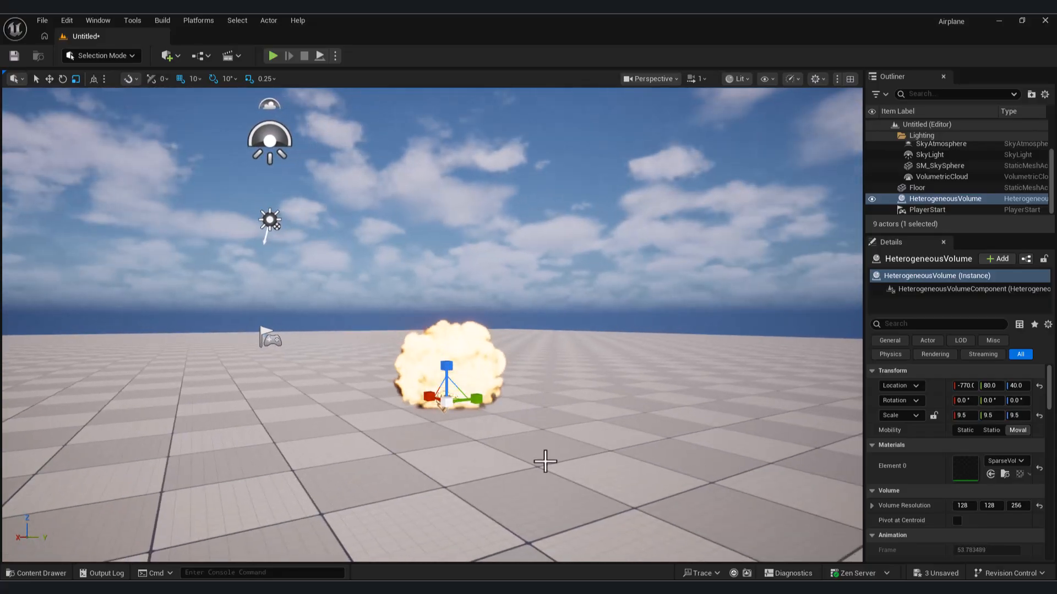
{"action": "left_click_drag", "start_coordinate": [446, 402], "coordinate": [475, 376]}
{"action": "right_click_drag", "start_coordinate": [496, 401], "coordinate": [474, 395]}
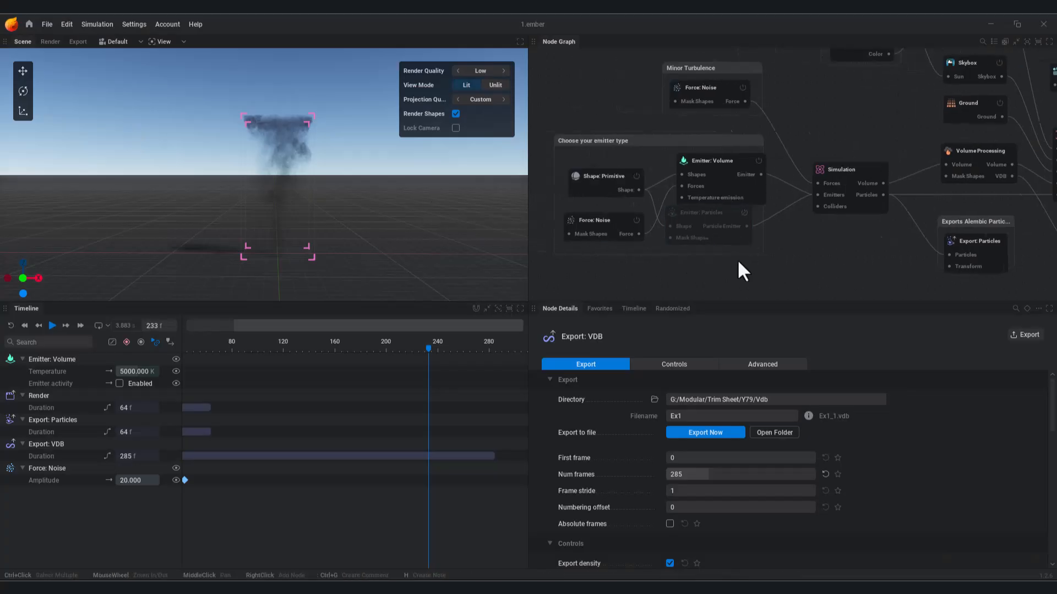
Step: Increase the Shape: Primitive sphere radius to 2.167 m and replay the simulation
{"action": "left_click", "coordinate": [638, 191]}
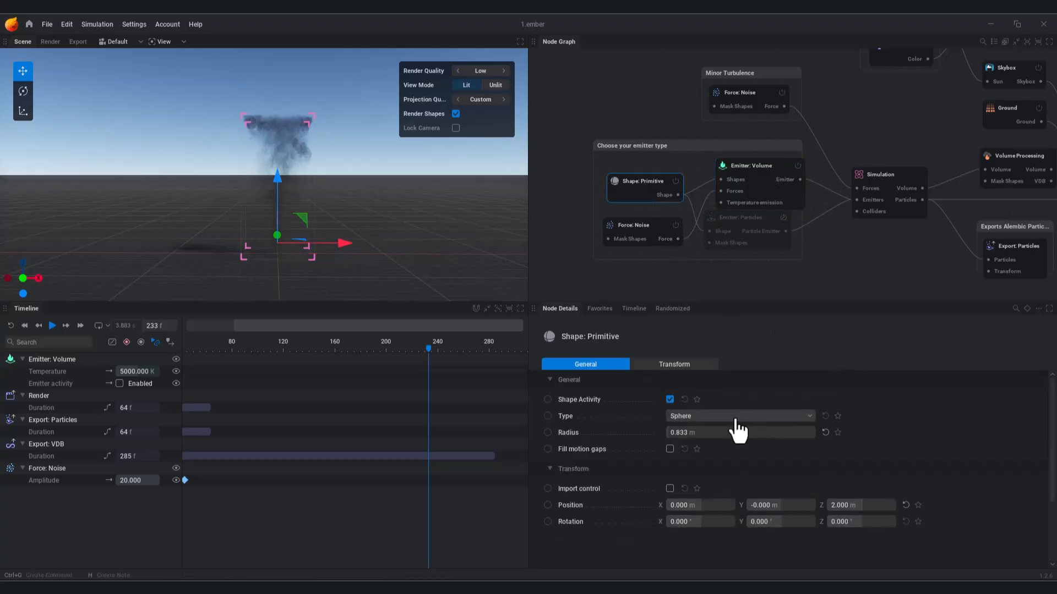
{"action": "left_click_drag", "start_coordinate": [680, 431], "coordinate": [699, 432]}
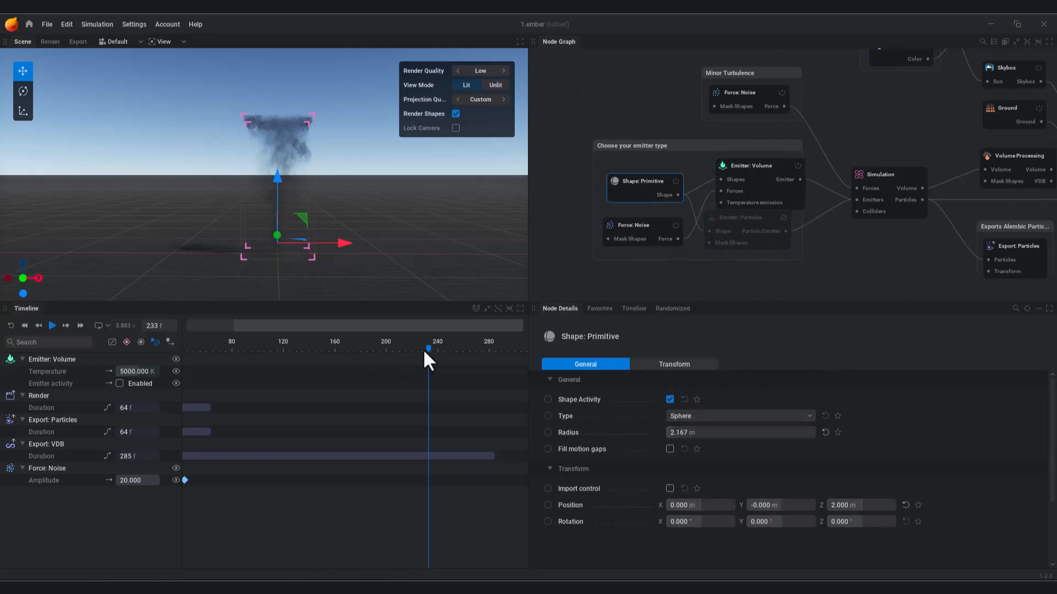
{"action": "left_click", "coordinate": [12, 327]}
{"action": "left_click", "coordinate": [52, 326]}
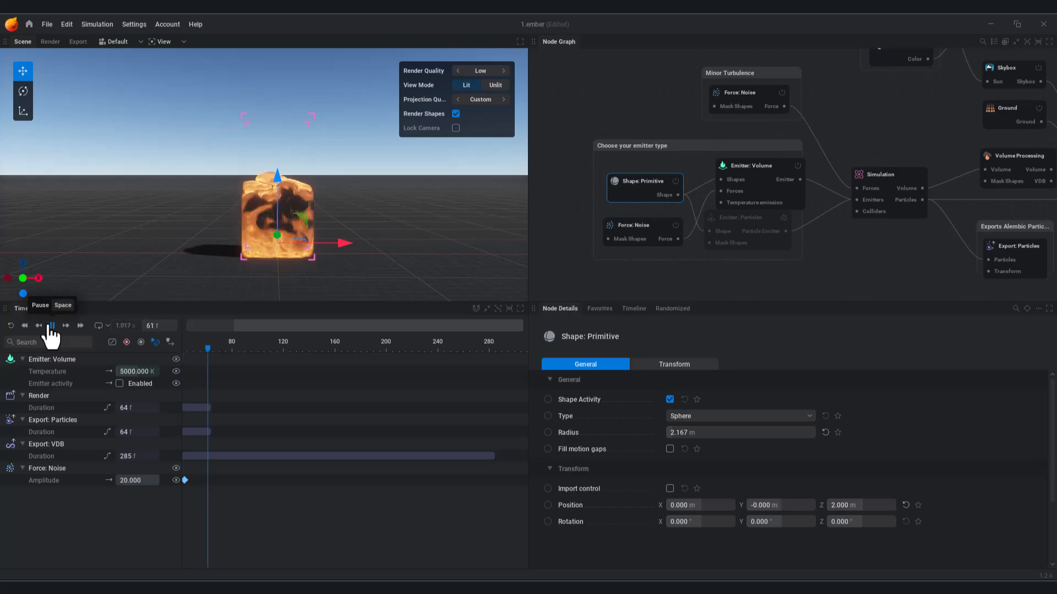
{"action": "left_click", "coordinate": [52, 326]}
Step: Set the Simulation voxel count X and Y to 256 and apply the new resolution
{"action": "middle_click_drag", "start_coordinate": [930, 239], "coordinate": [740, 250]}
{"action": "left_click", "coordinate": [693, 187]}
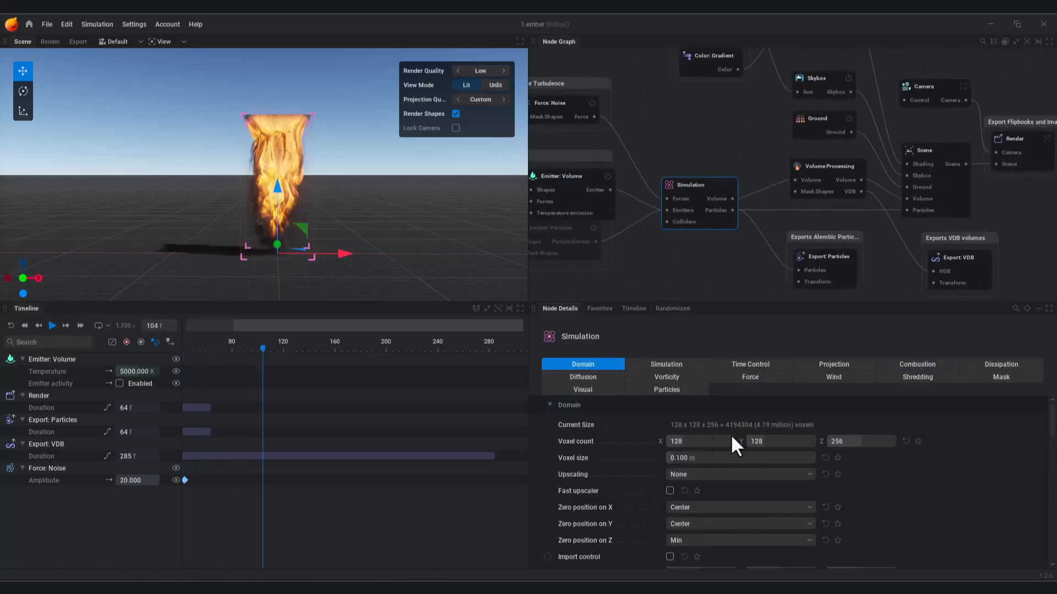
{"action": "type", "text": "256"}
{"action": "key", "text": "Return"}
{"action": "double_click", "coordinate": [765, 440]}
{"action": "type", "text": "256"}
{"action": "key", "text": "Return"}
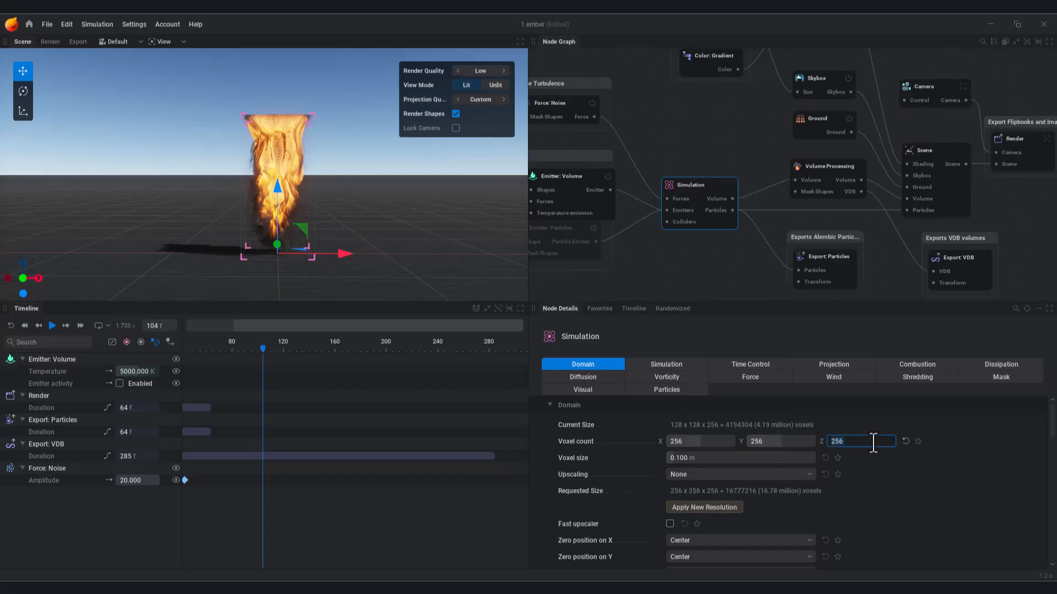
{"action": "left_click", "coordinate": [710, 507]}
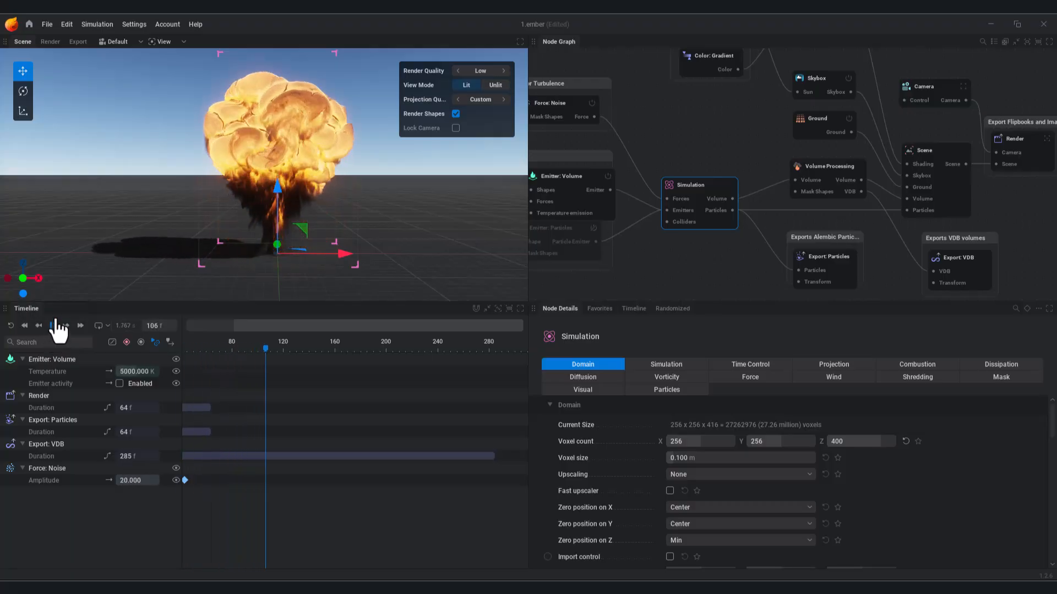
{"action": "mouse_move", "coordinate": [311, 208]}
{"action": "left_mouse_down"}
{"action": "mouse_move", "coordinate": [305, 175]}
{"action": "mouse_move", "coordinate": [306, 190]}
{"action": "left_mouse_up"}
{"action": "mouse_move", "coordinate": [306, 190]}
{"action": "middle_mouse_down"}
{"action": "mouse_move", "coordinate": [306, 234]}
{"action": "mouse_move", "coordinate": [307, 194]}
{"action": "middle_mouse_up"}
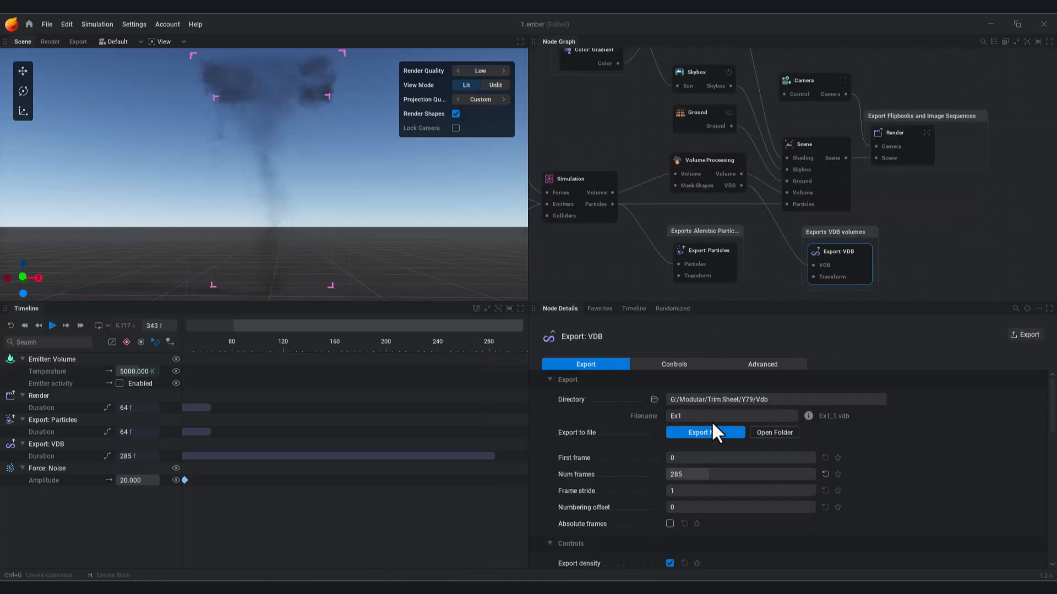
Step: Rename the VDB export file name to Ex2
{"action": "left_click", "coordinate": [694, 416]}
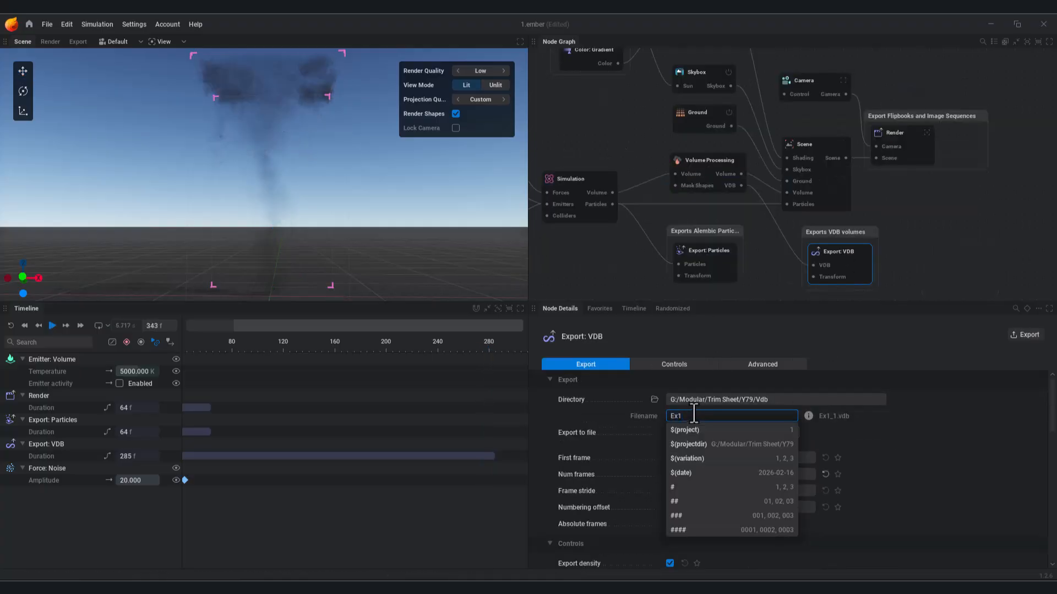
{"action": "key", "text": "BackSpace"}
{"action": "type", "text": "2"}
{"action": "key", "text": "Return"}
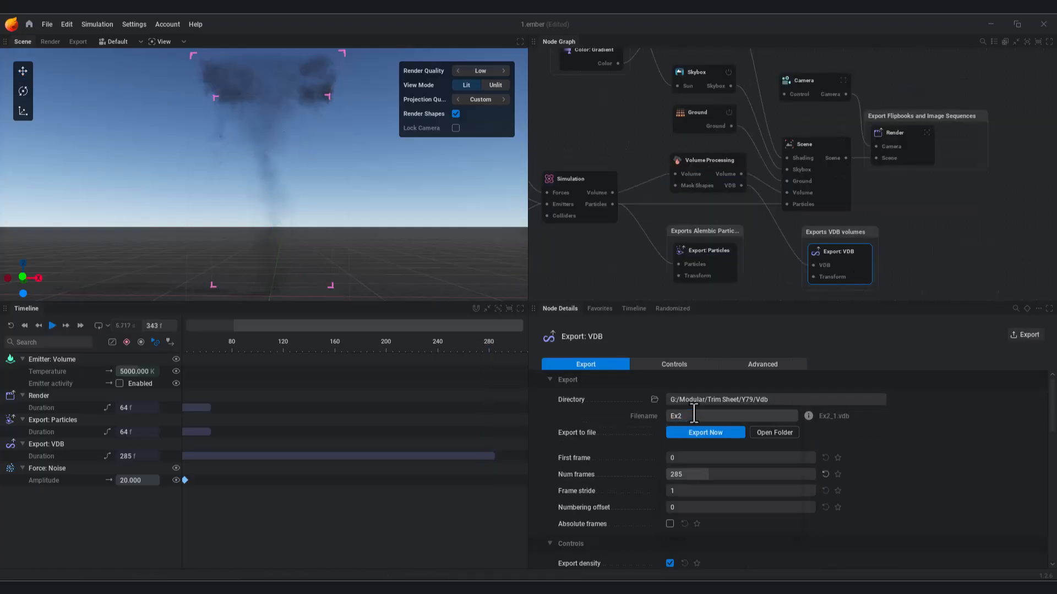
Step: Create a new Ex2 folder inside Vdb and set it as the export directory
{"action": "left_click", "coordinate": [654, 400]}
{"action": "right_click", "coordinate": [394, 196]}
{"action": "left_click", "coordinate": [548, 335]}
{"action": "type", "text": "Ex2"}
{"action": "left_click", "coordinate": [427, 289]}
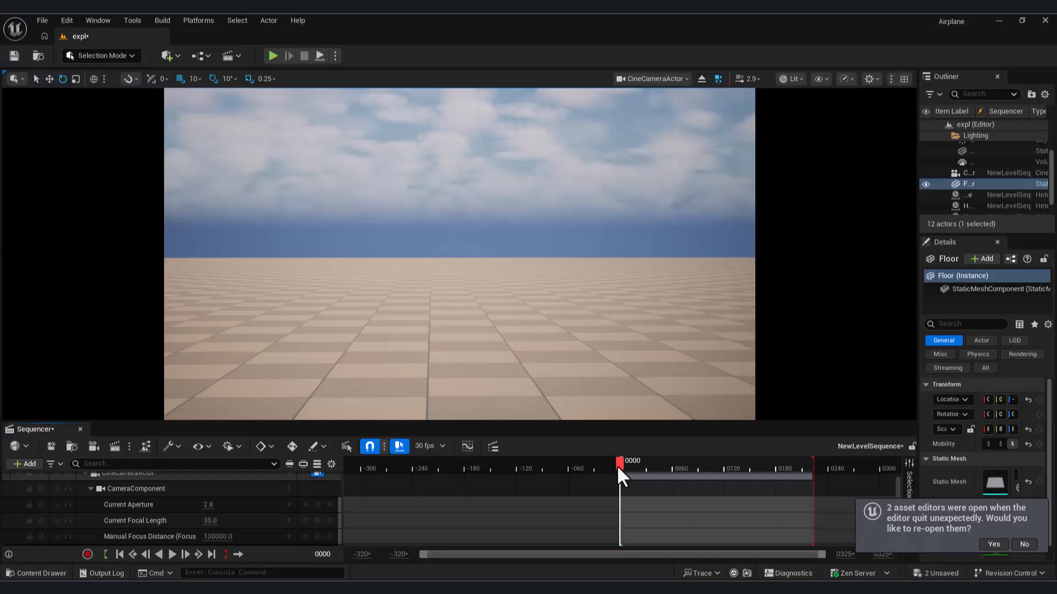
Step: Scrub the level sequence to preview the smoke explosion, then bring the HeterogeneousVolume tracks into view
{"action": "left_click_drag", "start_coordinate": [617, 464], "coordinate": [649, 468]}
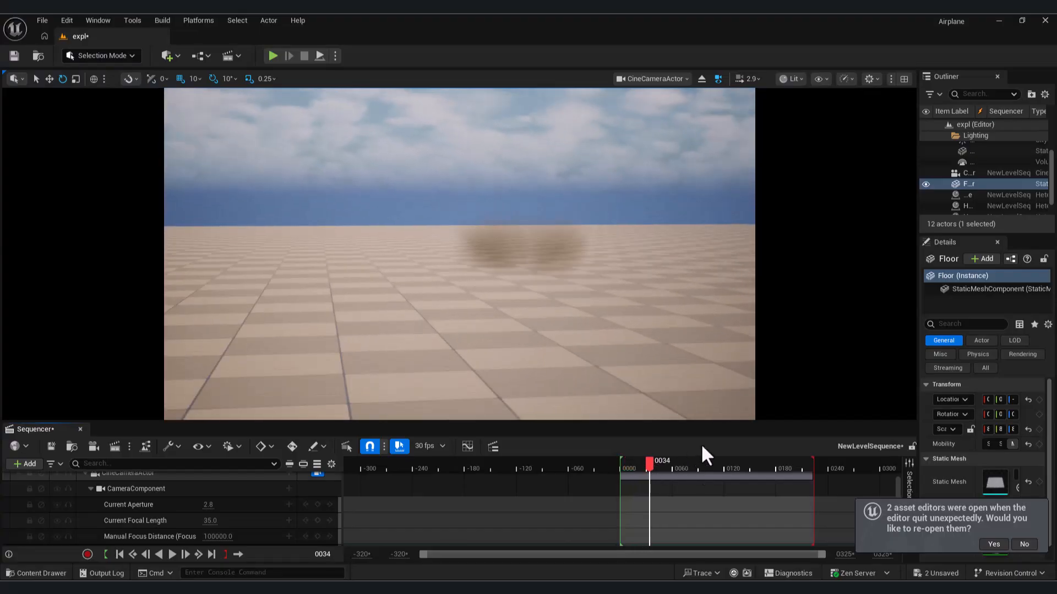
{"action": "scroll", "coordinate": [732, 520], "scroll_direction": "down", "scroll_amount": 5}
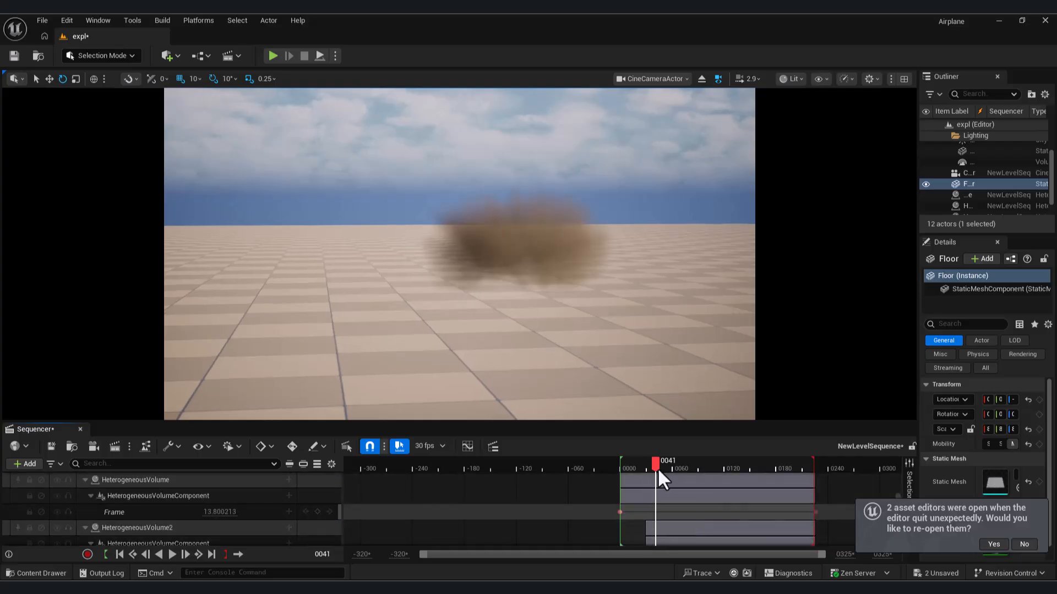